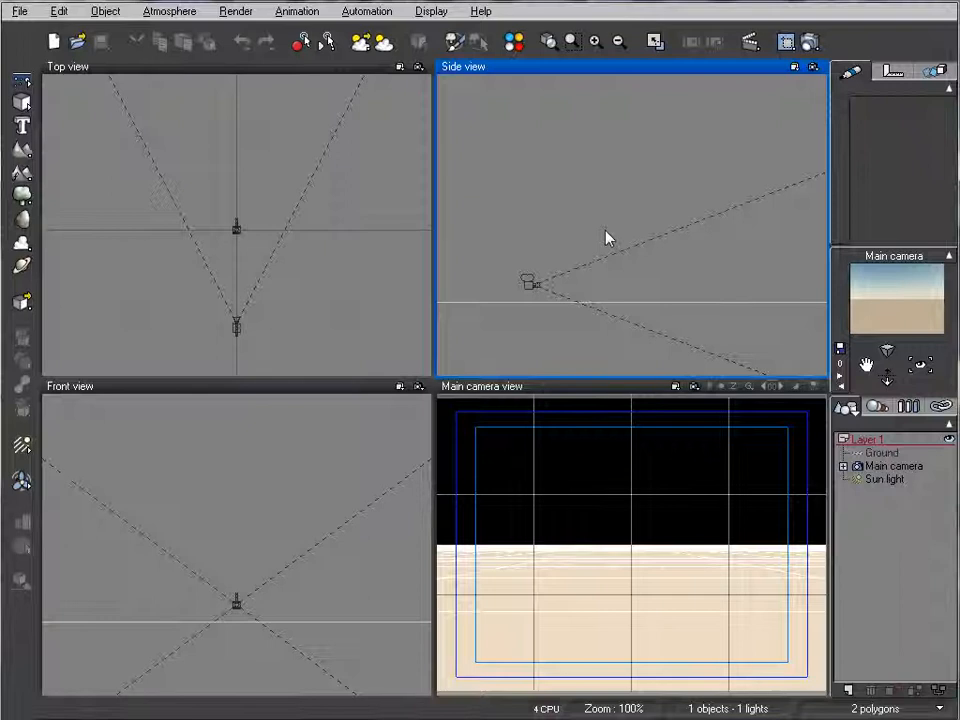
Step: Add a standard terrain and place it ahead of the main camera, off to its left, in the Top view
right_drag(368, 199, 325, 247)
scroll(360, 199, down, 4)
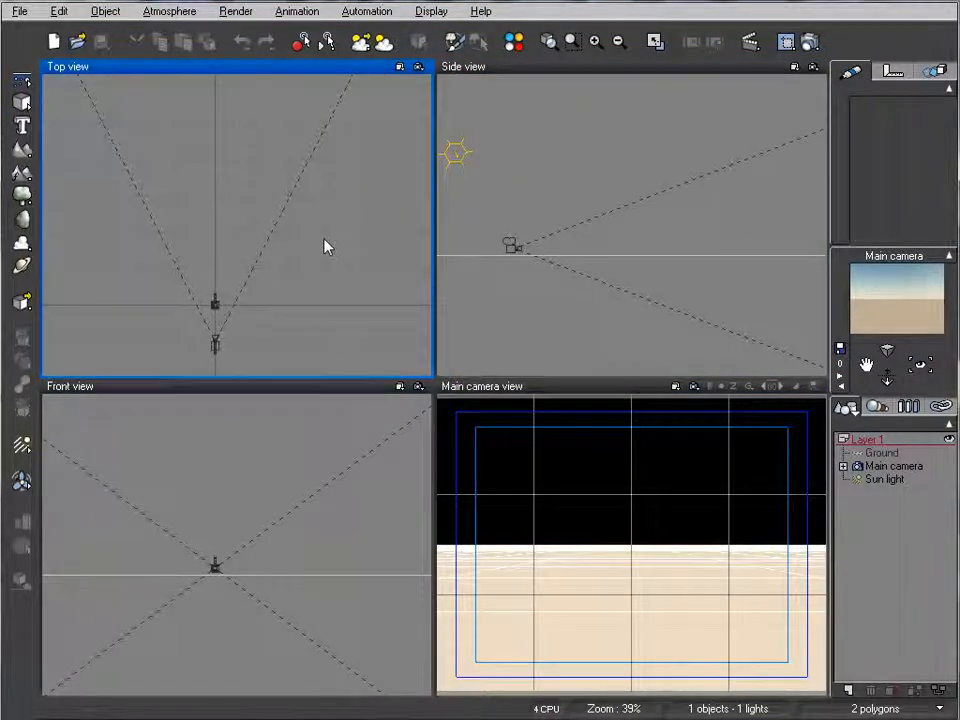
right_drag(156, 199, 190, 190)
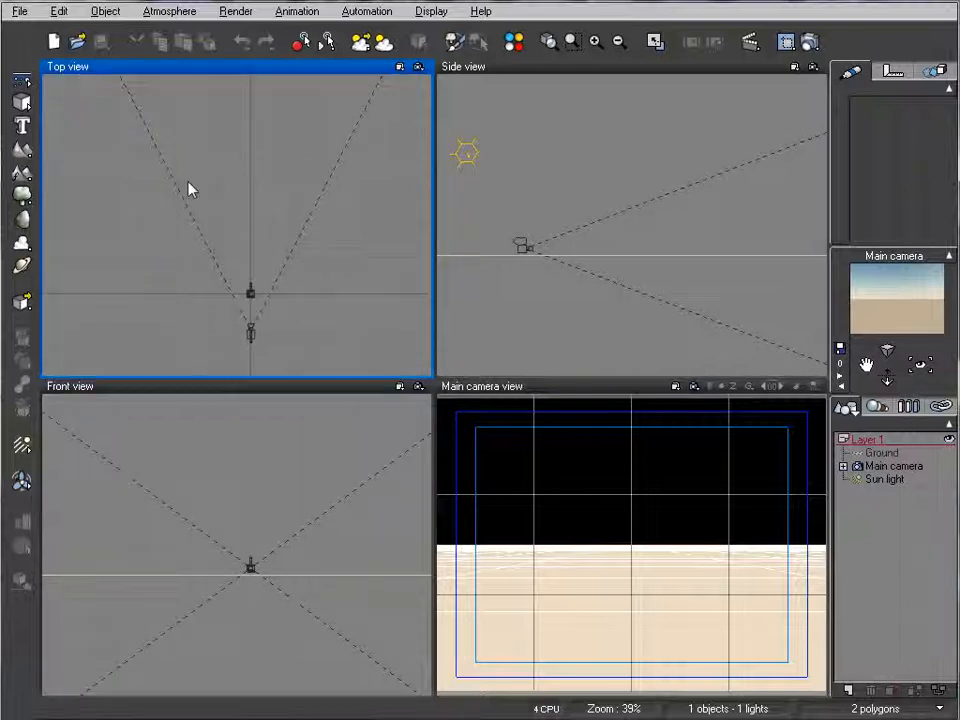
click(21, 149)
drag(225, 214, 114, 199)
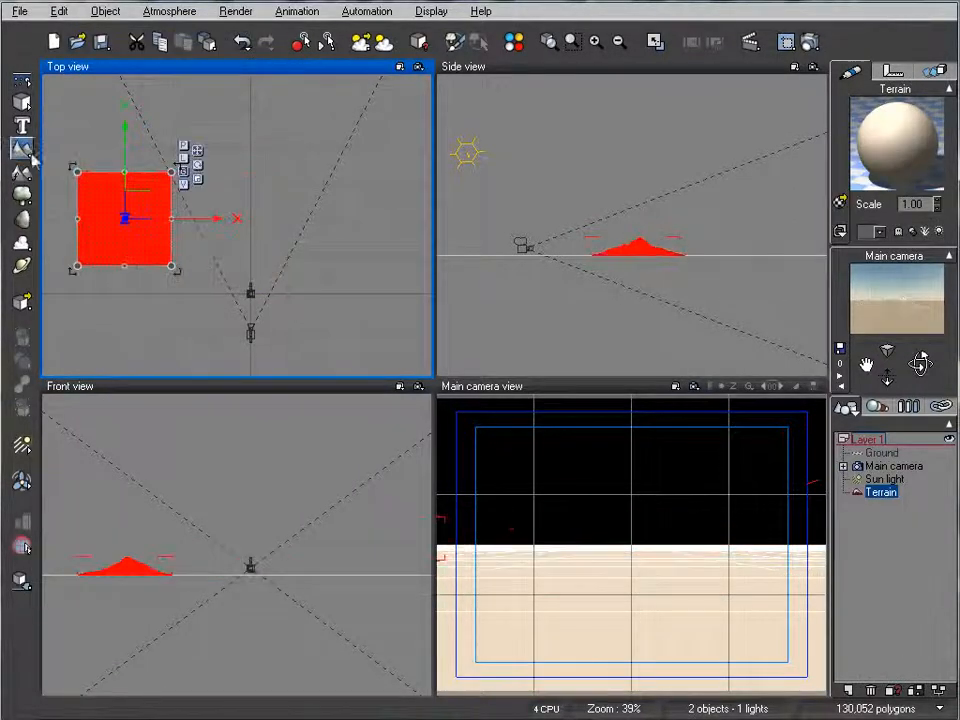
Step: Edit the terrain's shape by resetting it to flat and generating a Peak landform
right_click(157, 196)
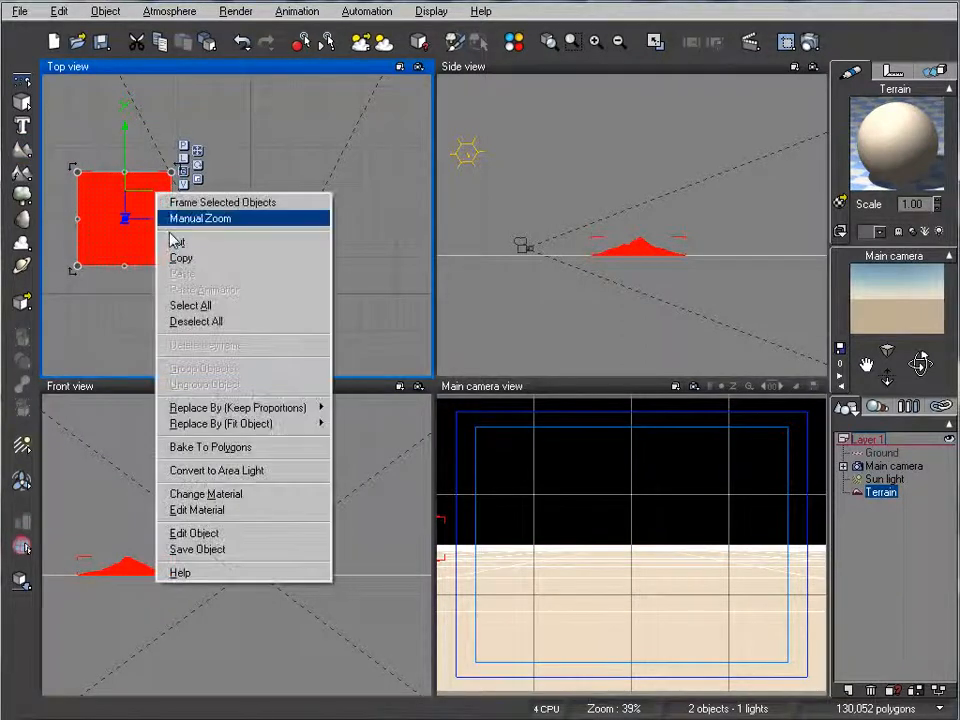
click(238, 535)
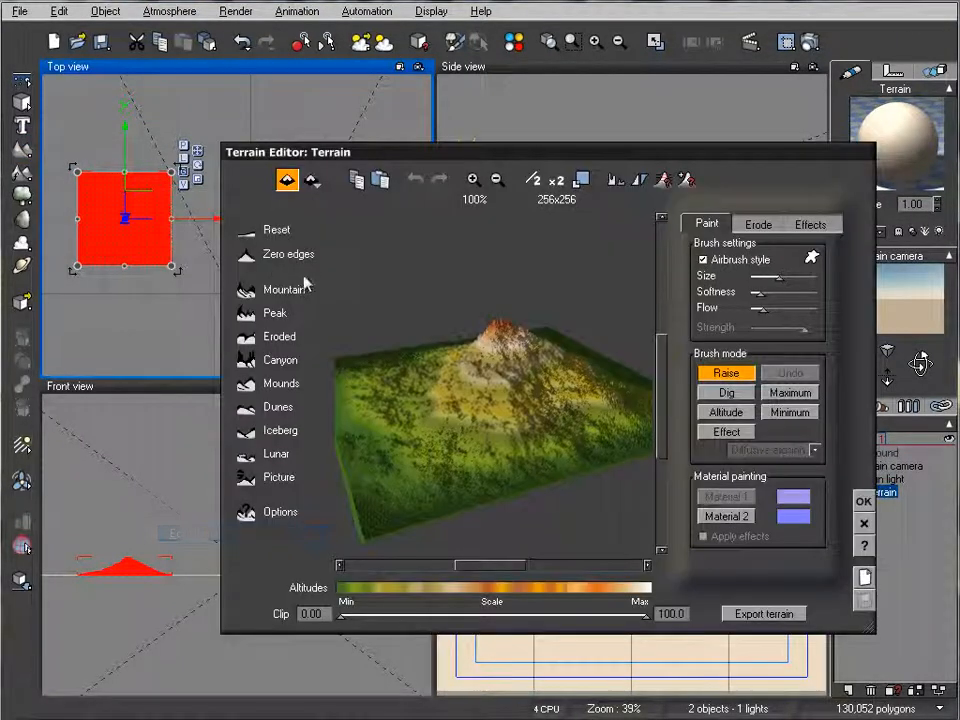
click(241, 228)
click(244, 310)
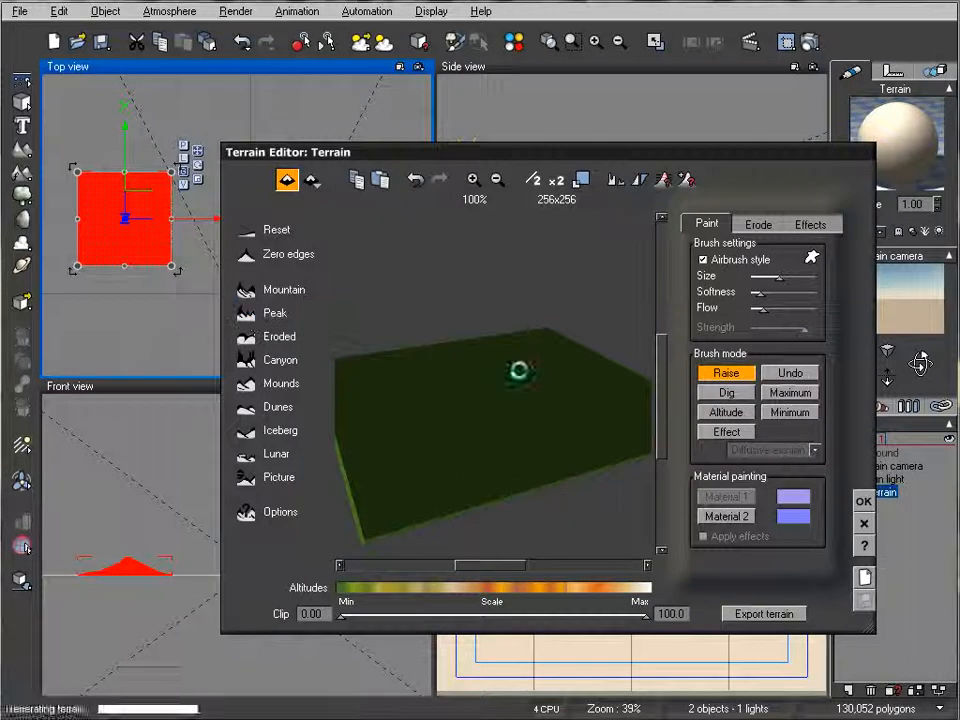
click(864, 503)
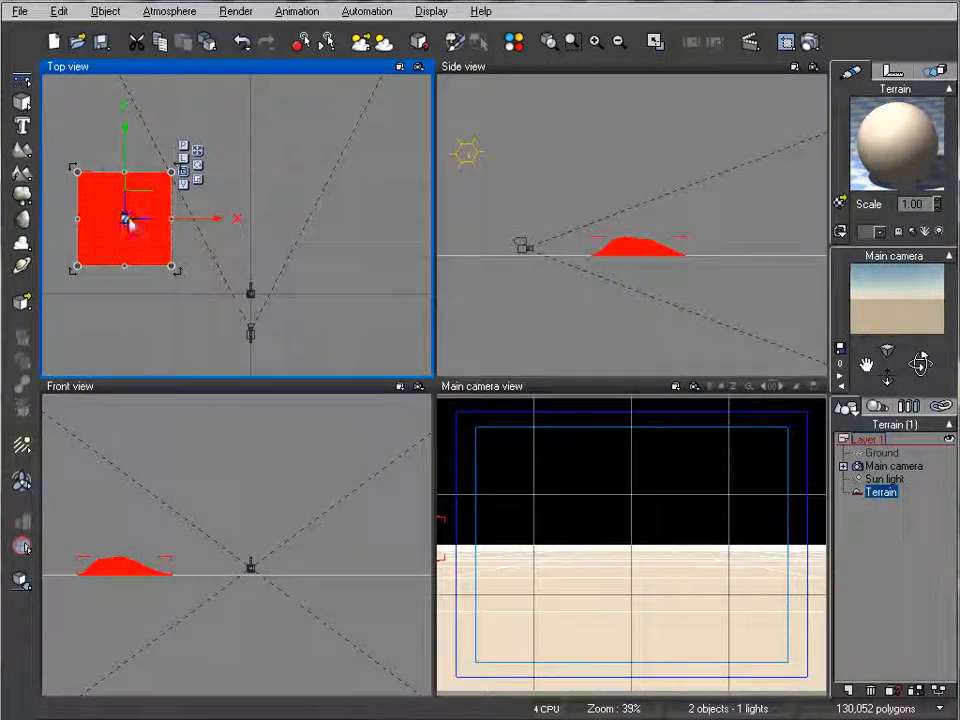
Step: Stretch the terrain wider and deeper in the Top view so it reaches across to the camera's position
drag(172, 218, 322, 218)
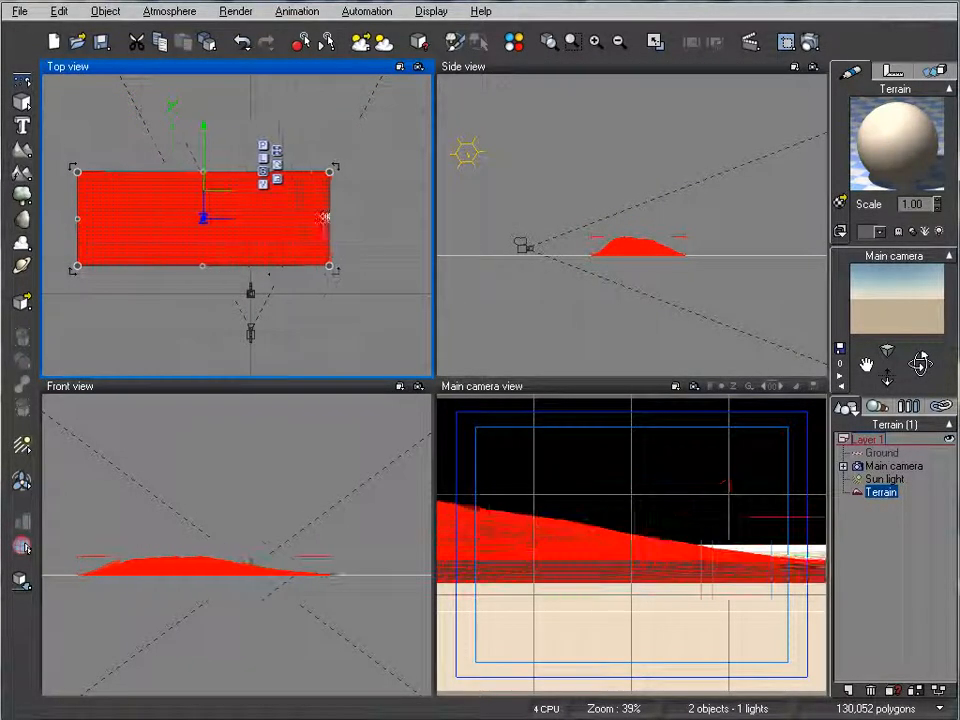
drag(206, 268, 188, 302)
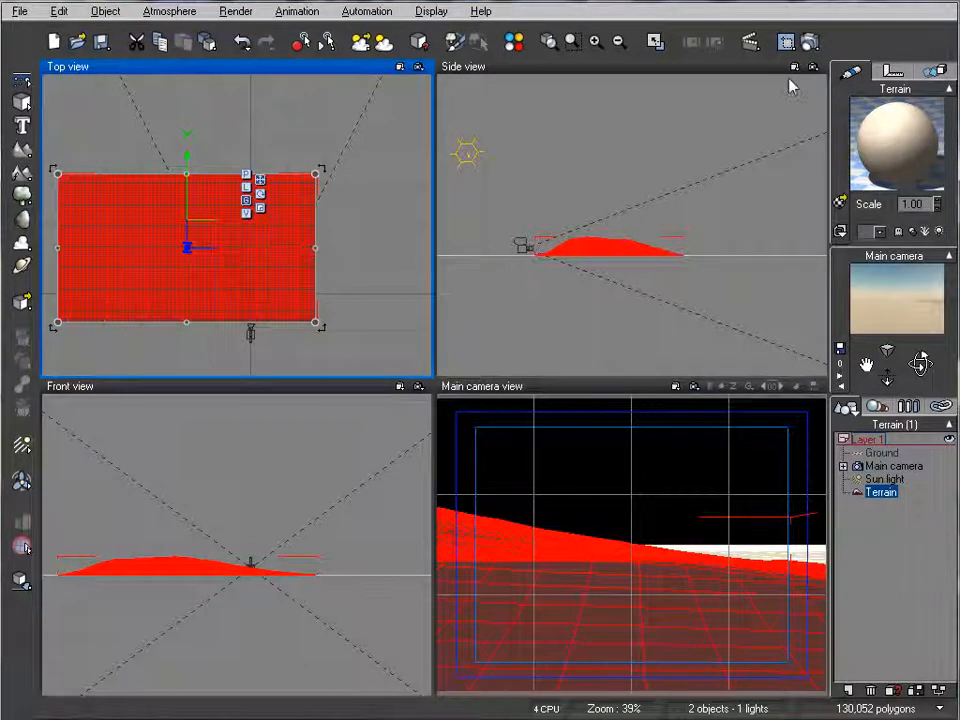
Step: Set the render destination to Render to screen and choose a wider picture aspect ratio in the render options
right_click(811, 44)
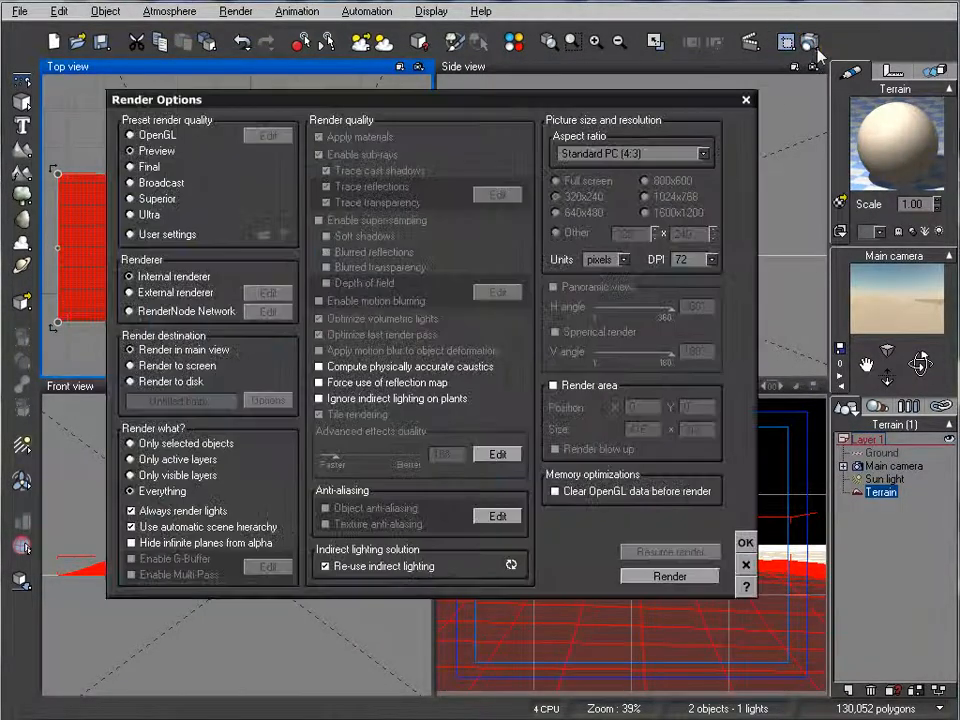
click(178, 366)
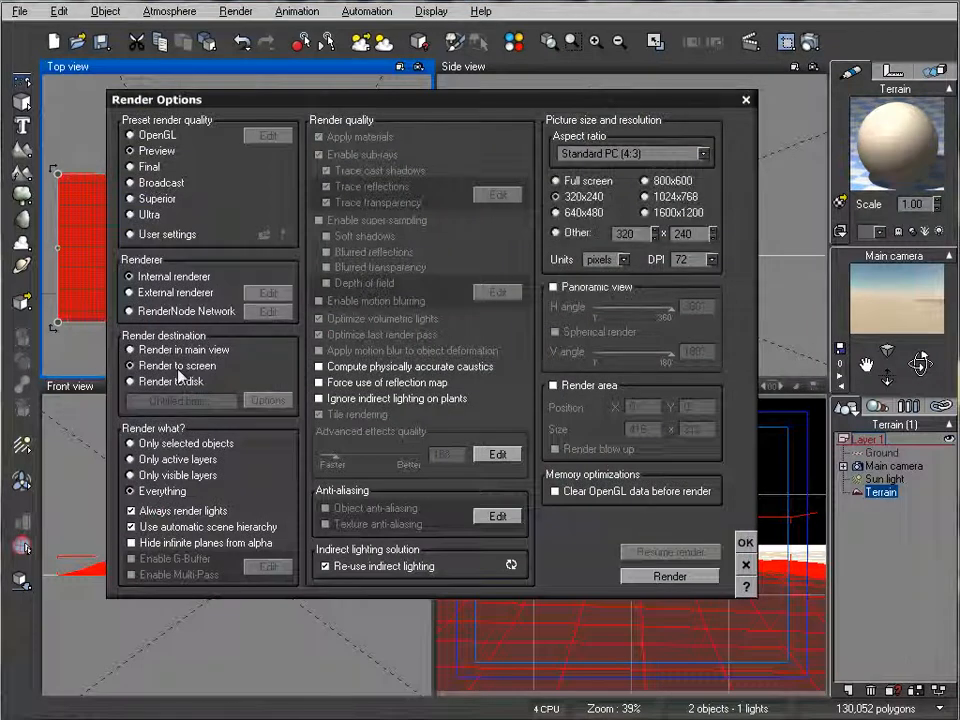
click(703, 153)
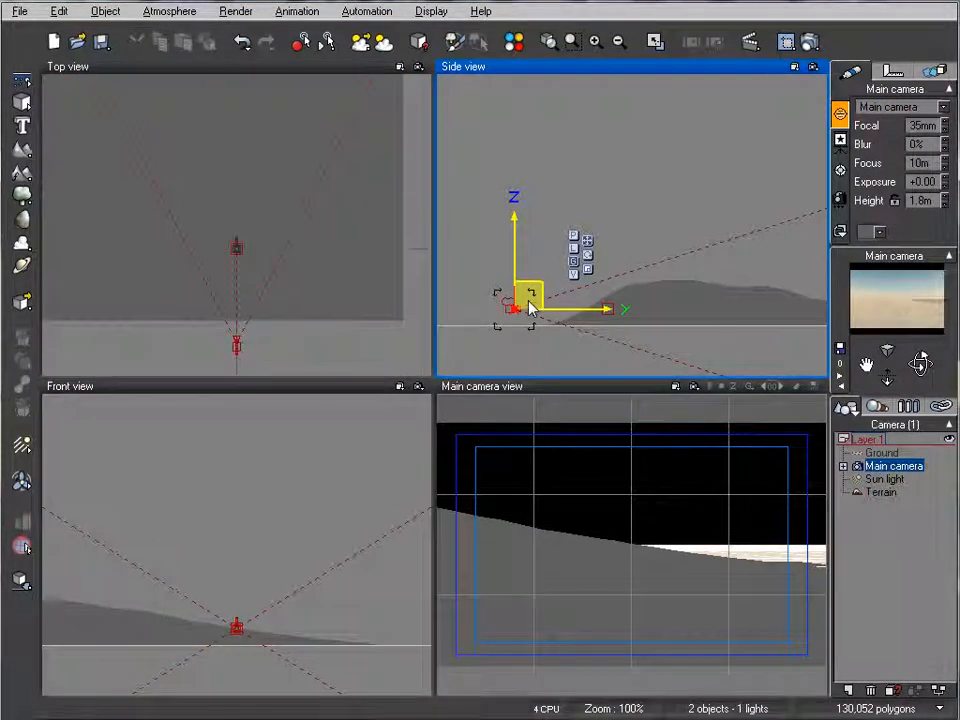
Step: Raise the main camera to about 11.7 m, move it back from the terrain and tilt it downward
drag(530, 307, 528, 221)
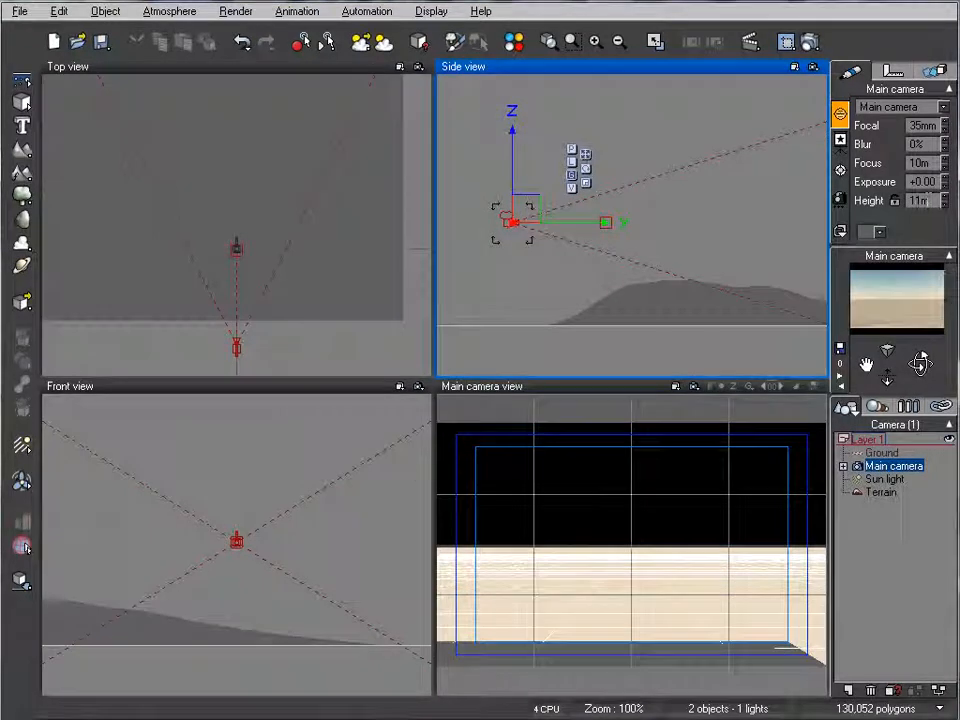
drag(592, 187, 483, 188)
drag(920, 364, 920, 379)
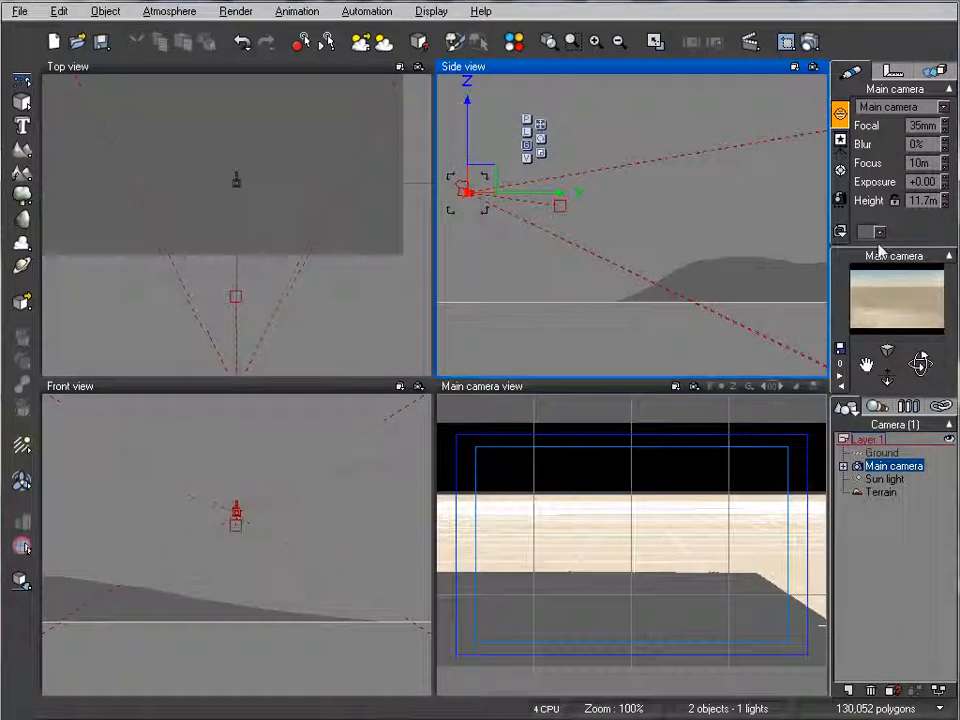
Step: Extend the foreground terrain's right edge farther across the camera's field of view
click(317, 163)
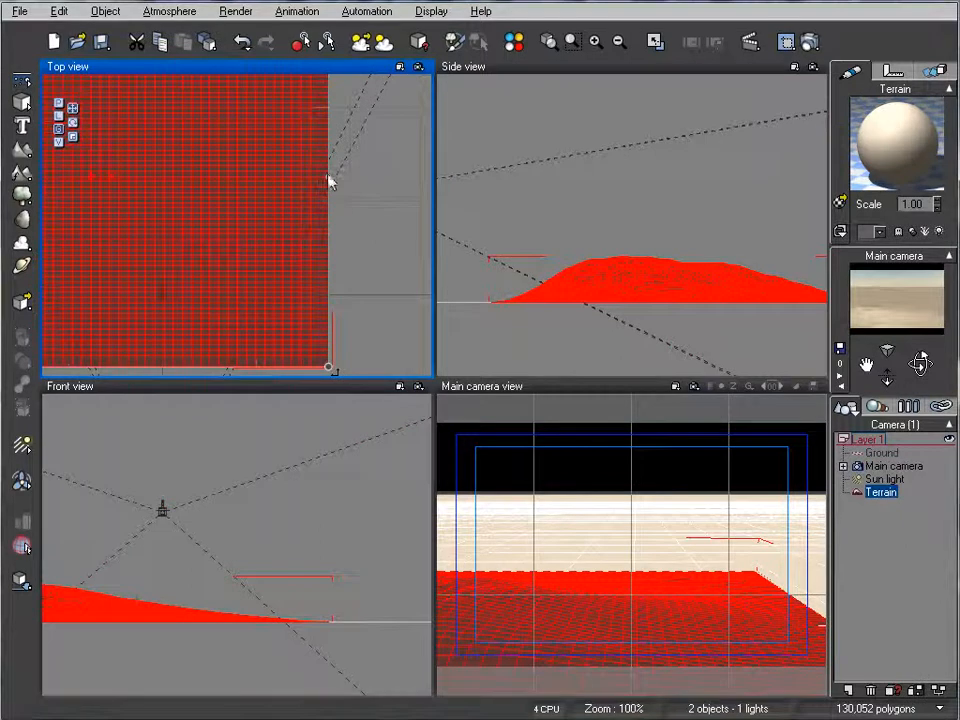
drag(328, 180, 391, 181)
right_drag(310, 187, 338, 223)
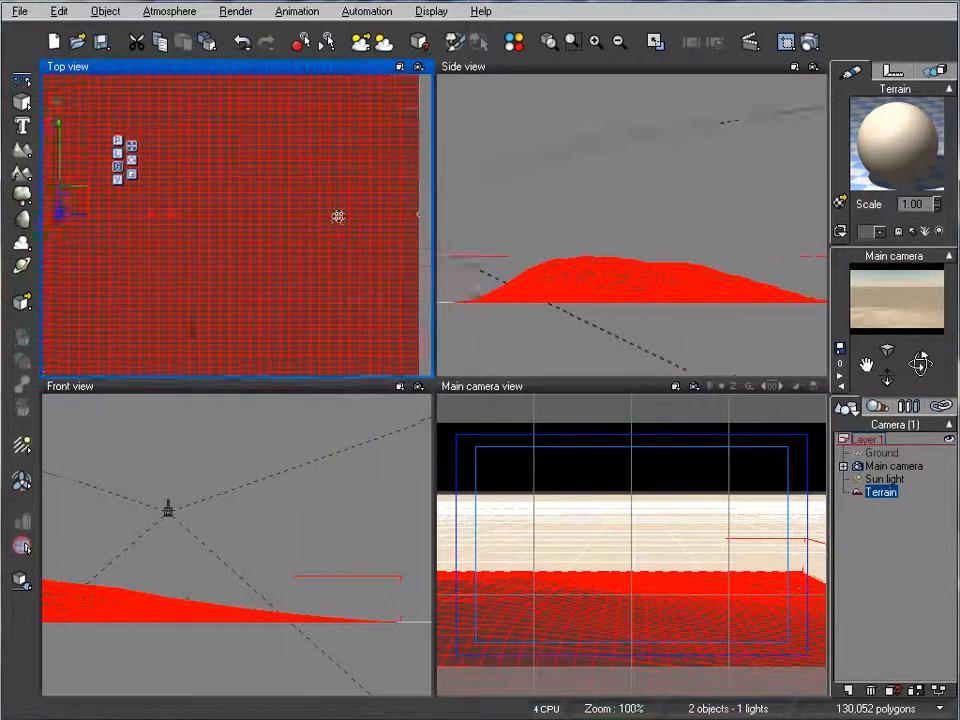
Step: Add a second terrain behind the first one and scale it up in the Top view
scroll(306, 223, down, 5)
right_drag(250, 202, 255, 334)
scroll(307, 165, down, 3)
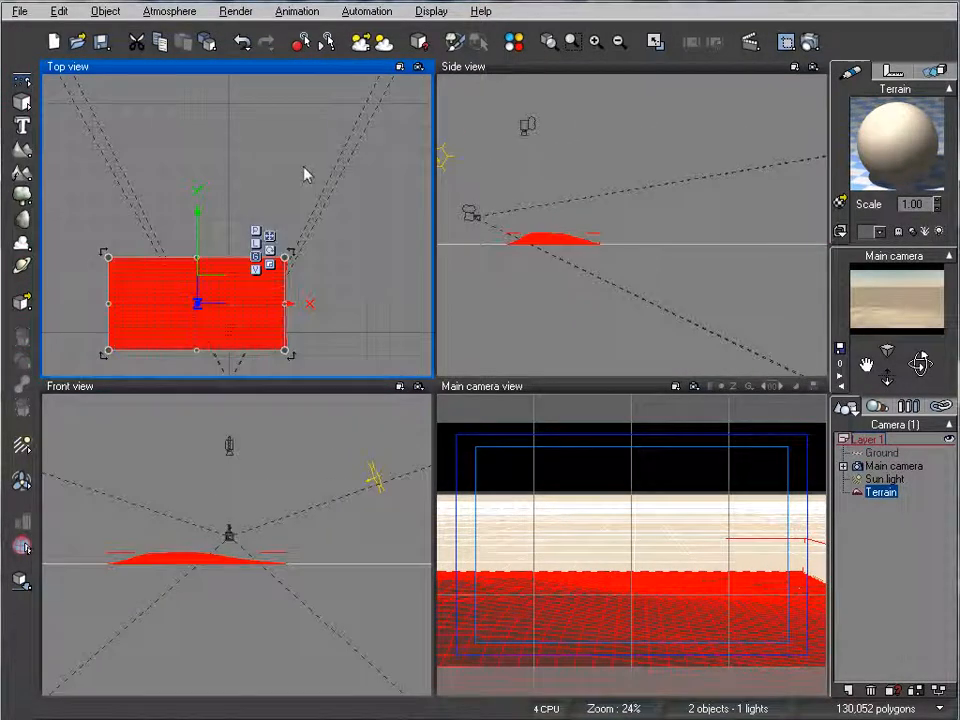
click(21, 148)
drag(266, 195, 381, 81)
Step: Reshape the second terrain by resetting it to flat and generating a Peak landform
right_click(261, 172)
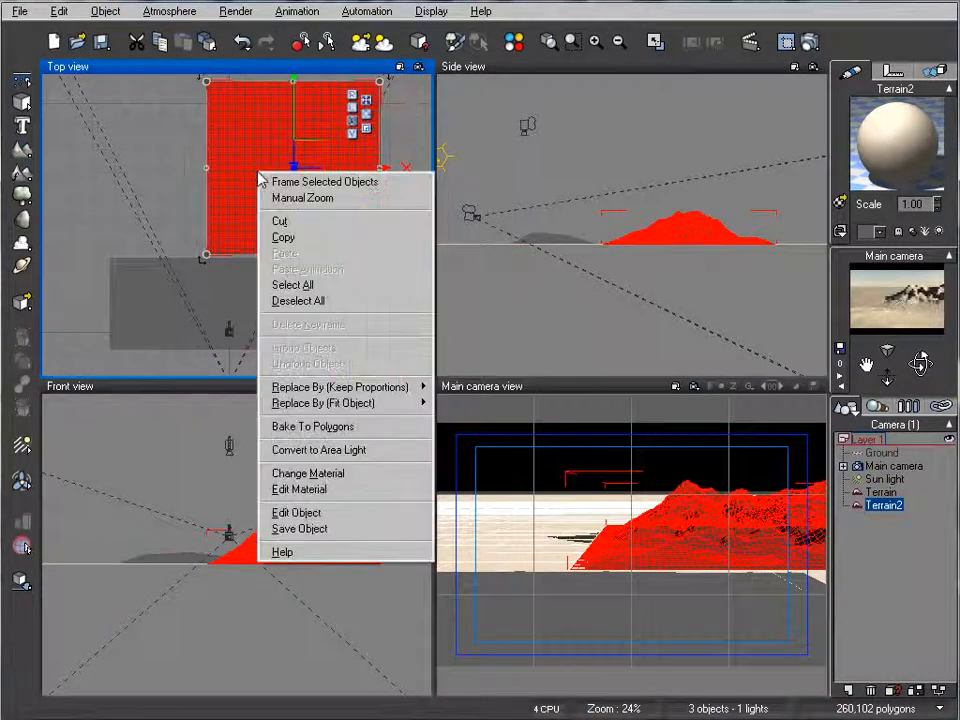
click(326, 514)
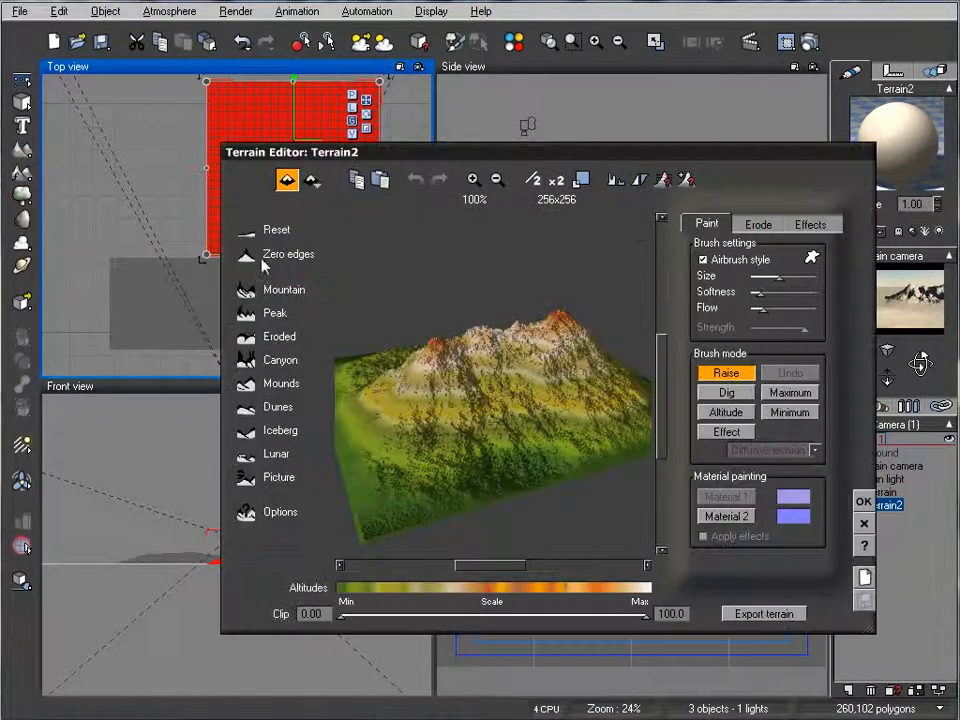
click(245, 230)
click(245, 313)
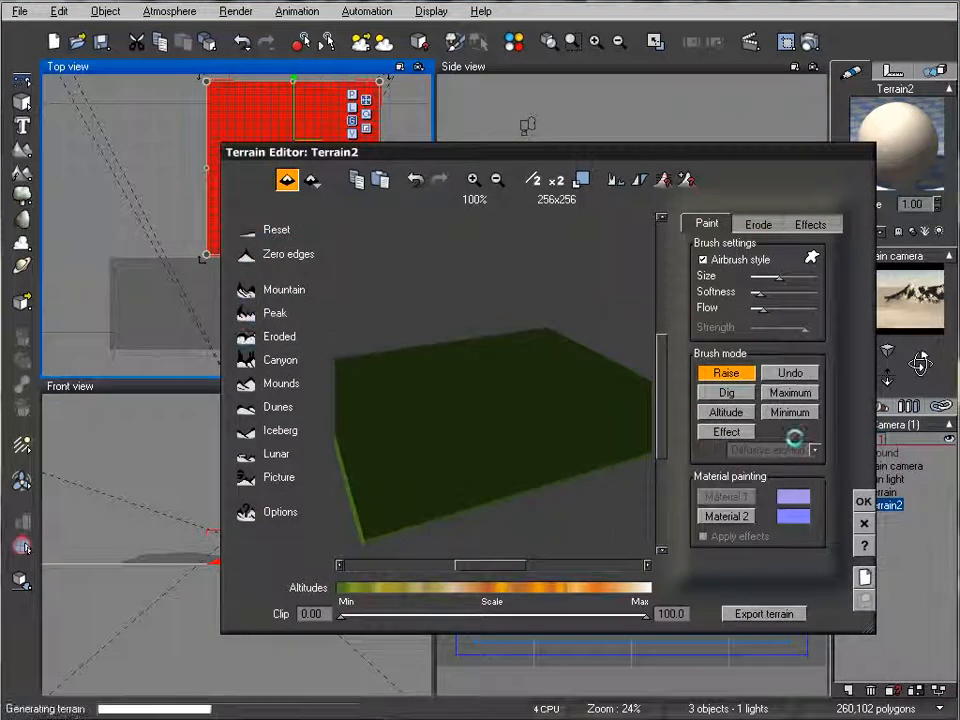
click(863, 501)
Step: Stretch the second terrain sideways so it spans the scene directly behind the first terrain
drag(208, 171, 9, 169)
drag(221, 157, 200, 201)
drag(405, 122, 368, 146)
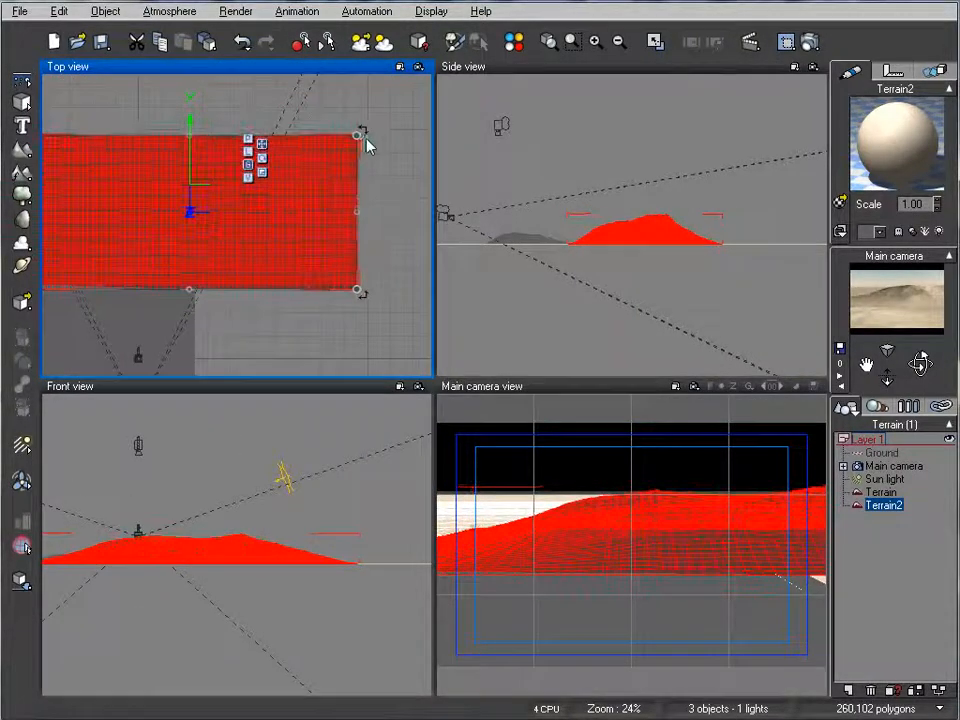
Step: Widen the foreground terrain slightly at its right edge so it covers more of the camera view
click(178, 355)
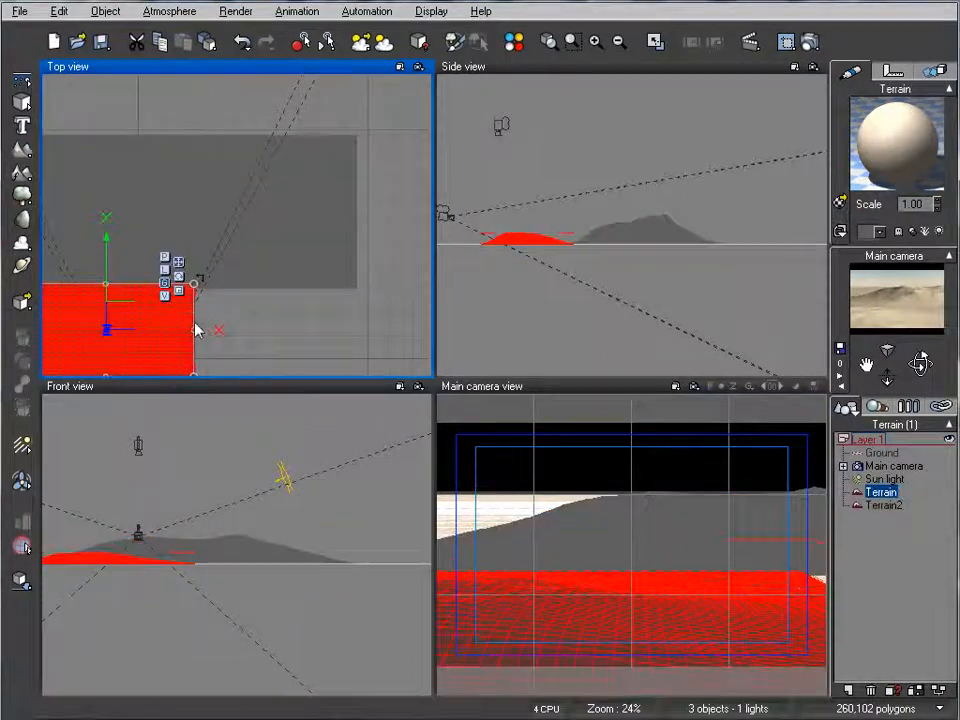
drag(193, 330, 214, 330)
right_drag(211, 234, 358, 236)
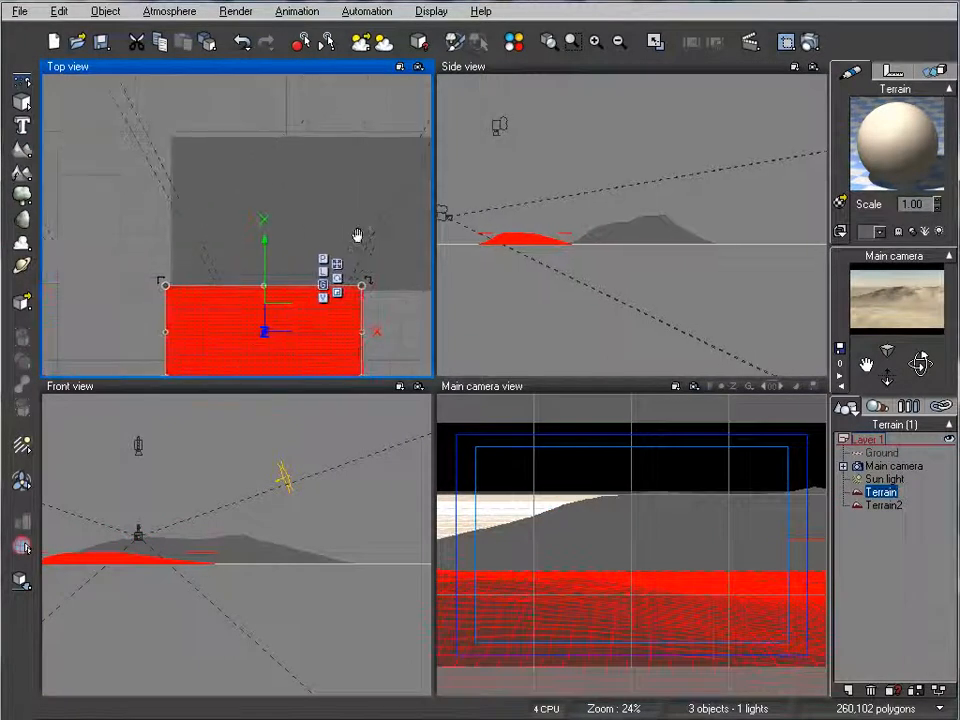
right_drag(389, 160, 317, 180)
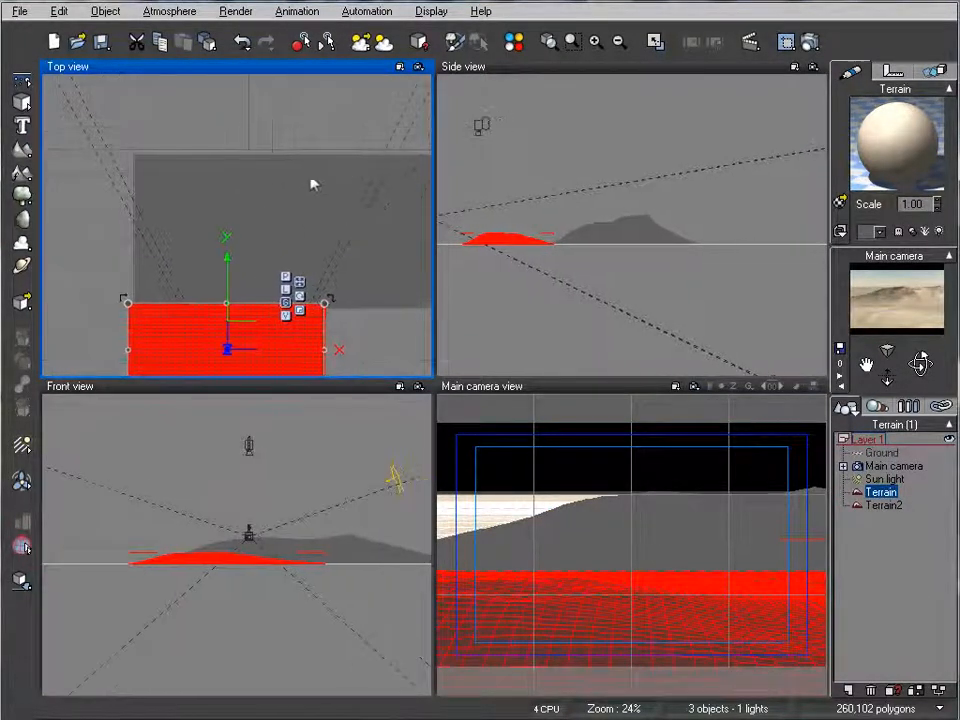
Step: Reduce the second terrain's height in the Side view and extend its left edge in the Top view
click(620, 232)
click(620, 232)
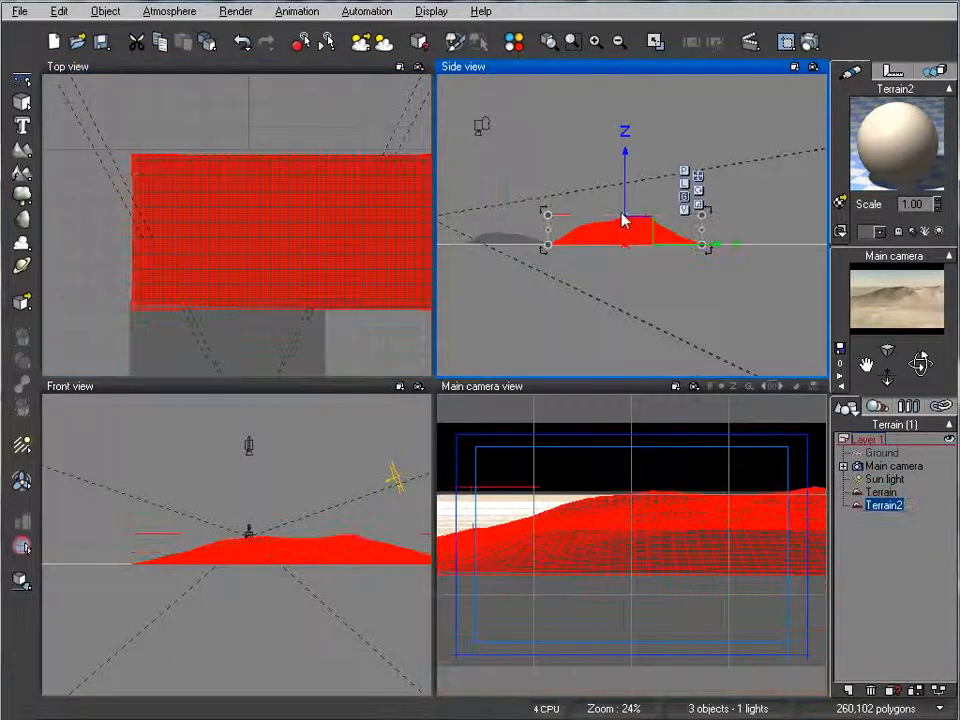
drag(622, 222, 624, 231)
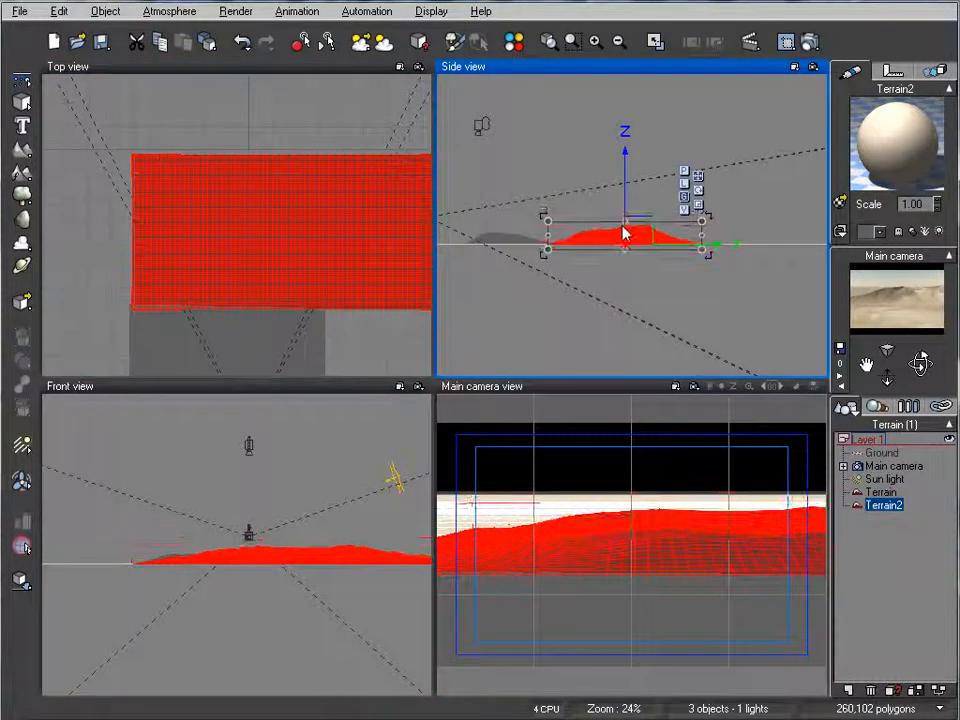
right_drag(157, 238, 172, 276)
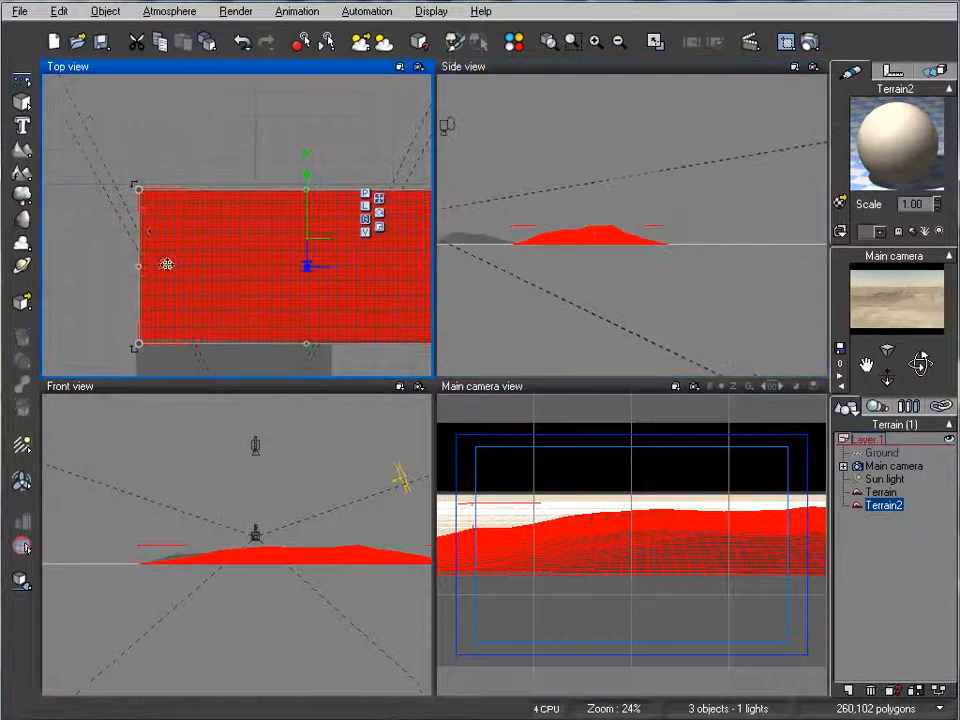
drag(145, 268, 118, 269)
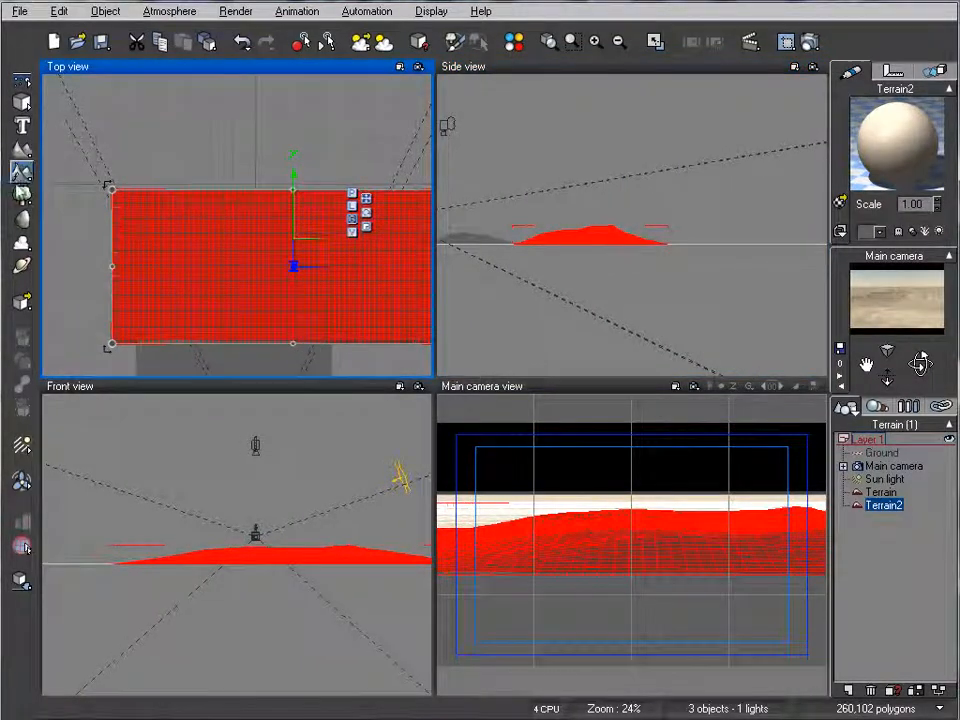
Step: Add a third terrain, scale it up and move it behind and to the left of the second terrain
click(23, 151)
right_drag(155, 202, 191, 284)
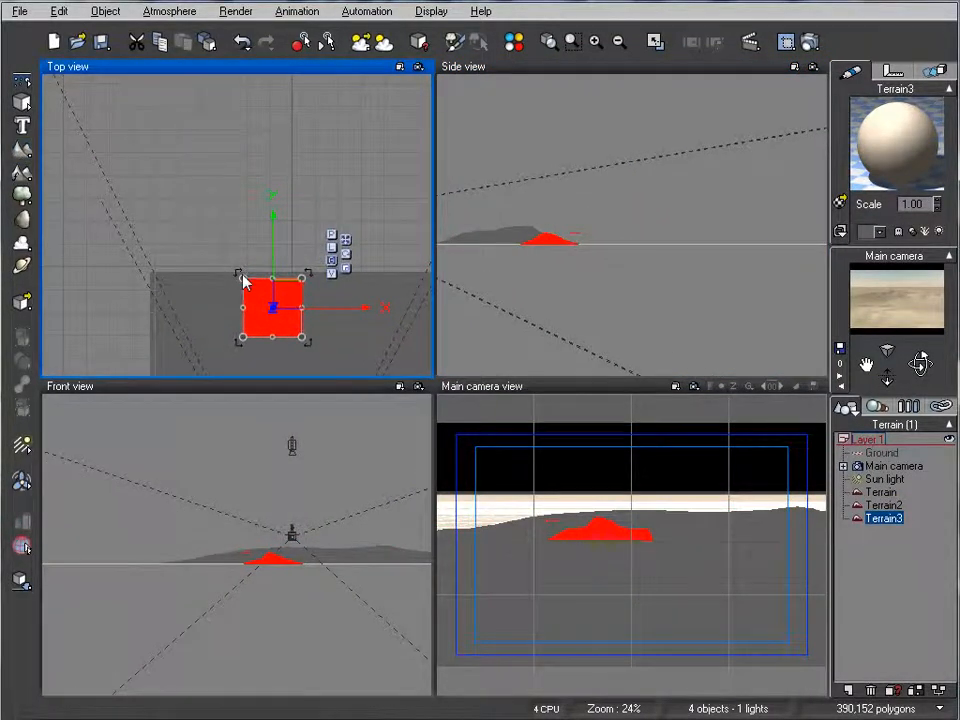
drag(243, 279, 132, 167)
scroll(147, 206, down, 3)
drag(238, 222, 165, 193)
Step: Reshape the third terrain by resetting it to flat and generating a Peak landform
right_click(190, 204)
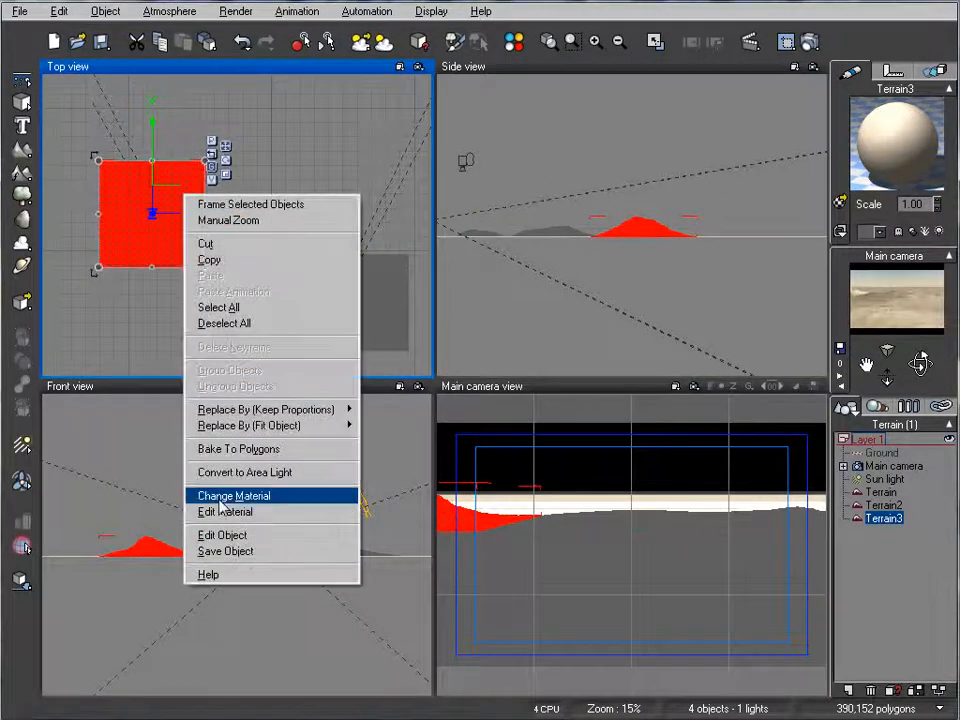
click(231, 536)
click(244, 229)
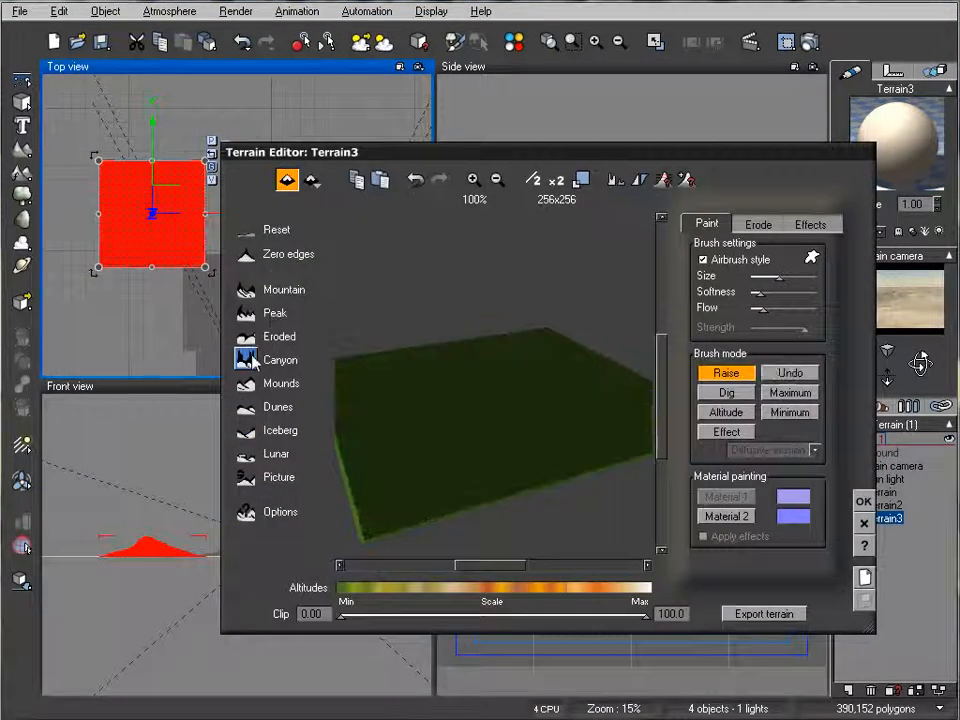
click(246, 313)
click(863, 502)
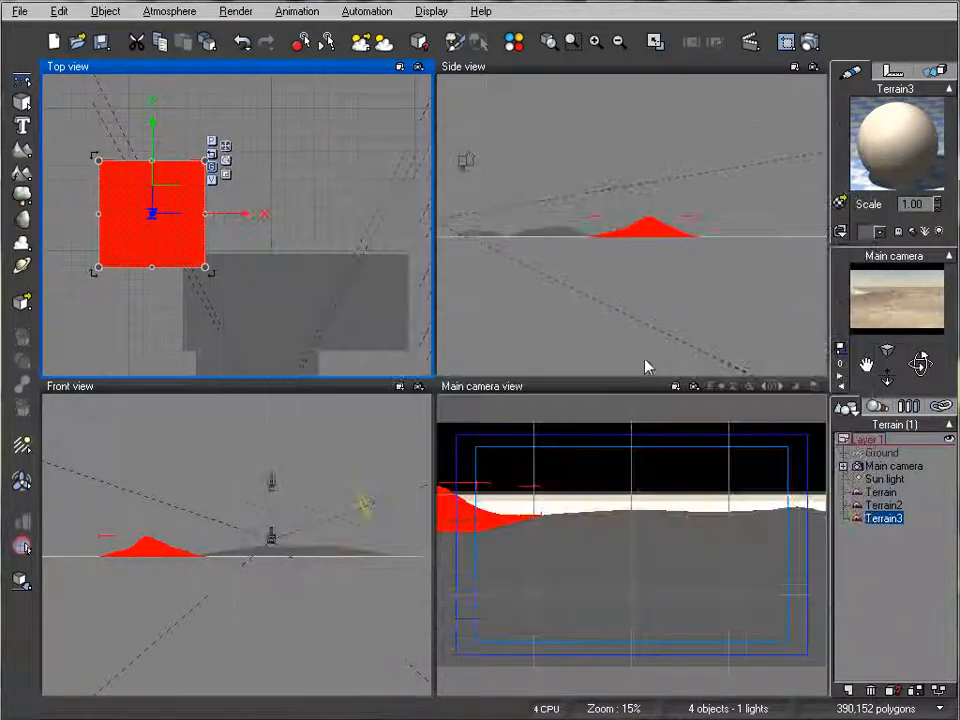
Step: Stretch the third terrain sideways, shift it left and enlarge it as the distant hills behind the second terrain
drag(207, 222, 354, 219)
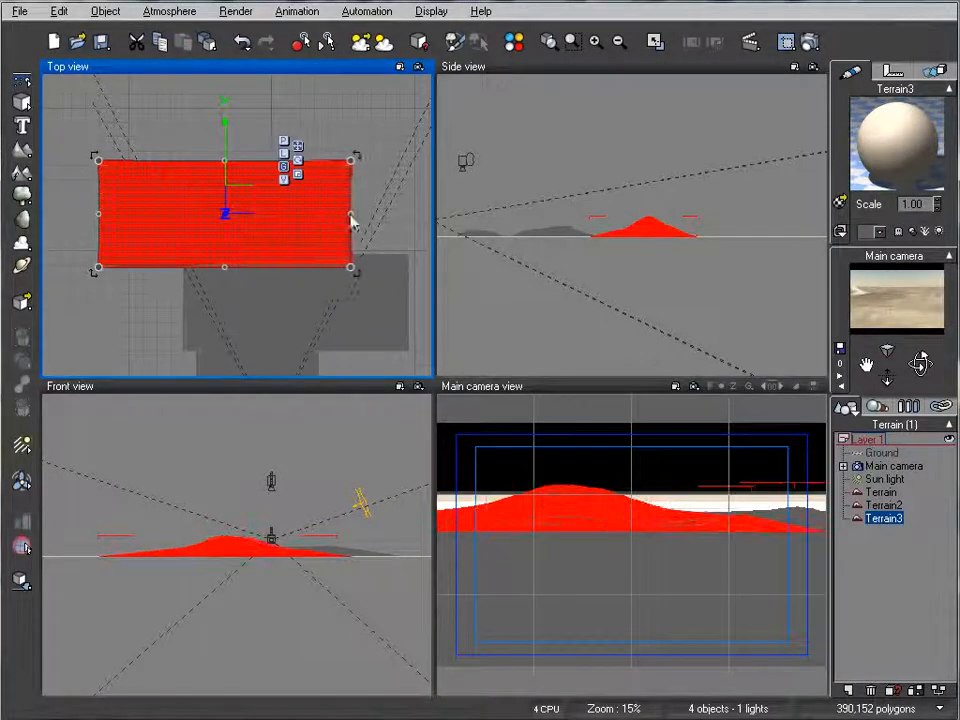
drag(302, 283, 259, 284)
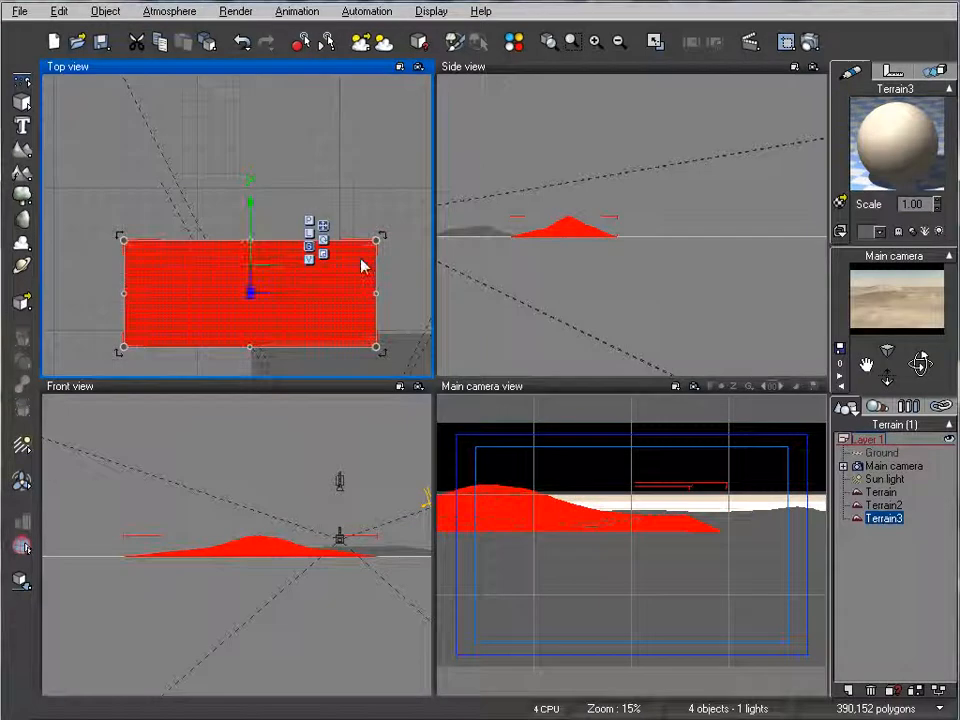
right_drag(354, 263, 302, 314)
scroll(302, 314, down, 5)
drag(172, 250, 120, 230)
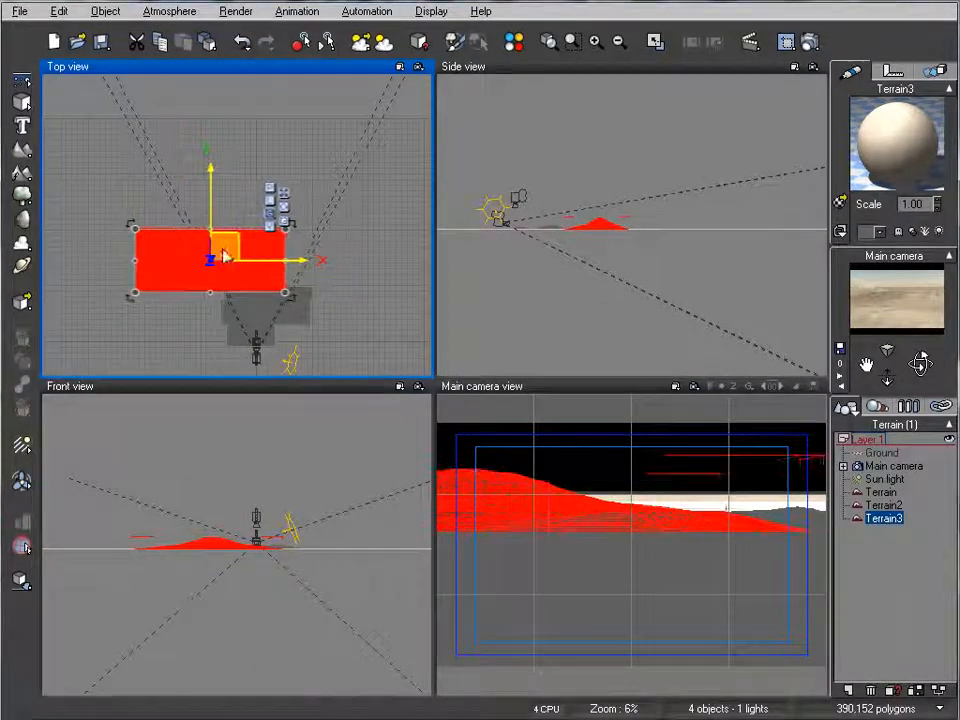
Step: Add a fourth terrain, scale it up and place it behind the third terrain
right_drag(225, 204, 140, 253)
click(22, 151)
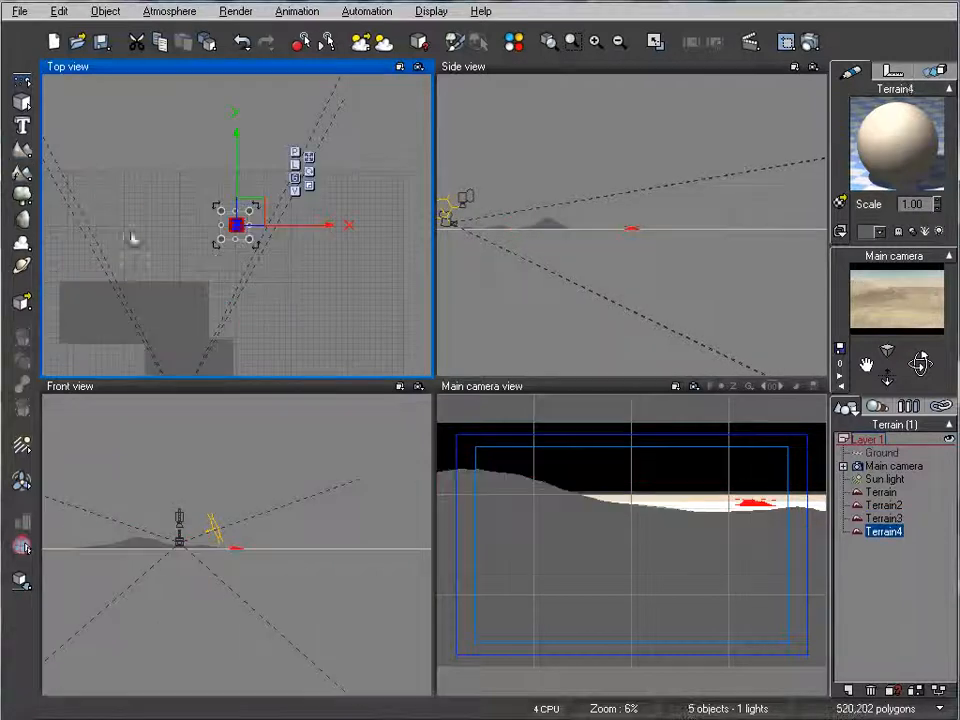
drag(221, 210, 236, 262)
Step: Reshape the fourth terrain by resetting it to flat and generating a Peak landform
right_click(258, 258)
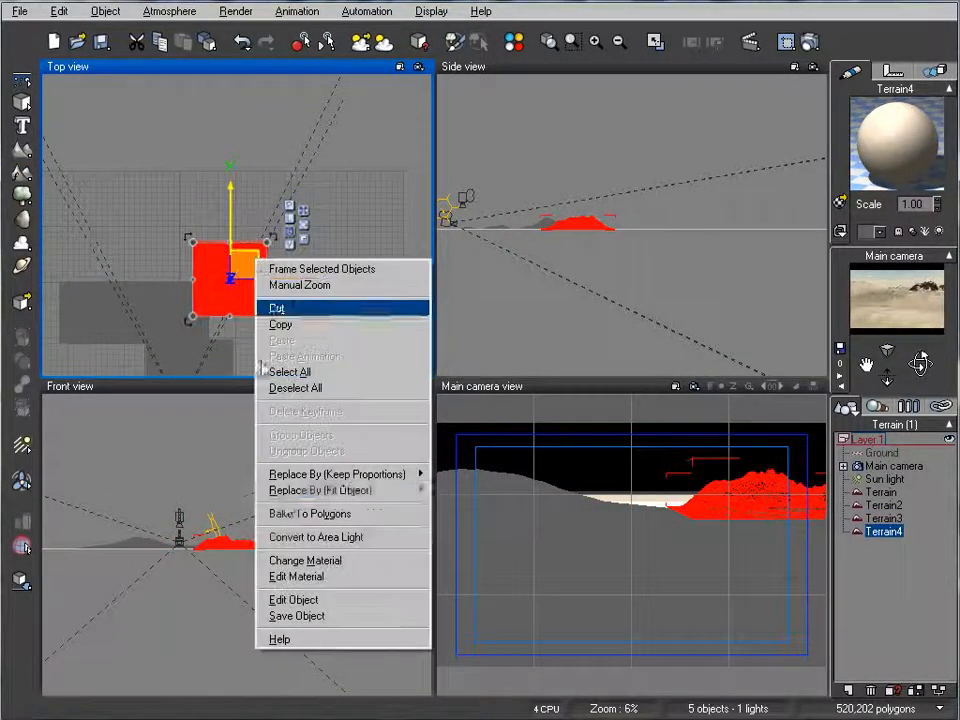
click(321, 602)
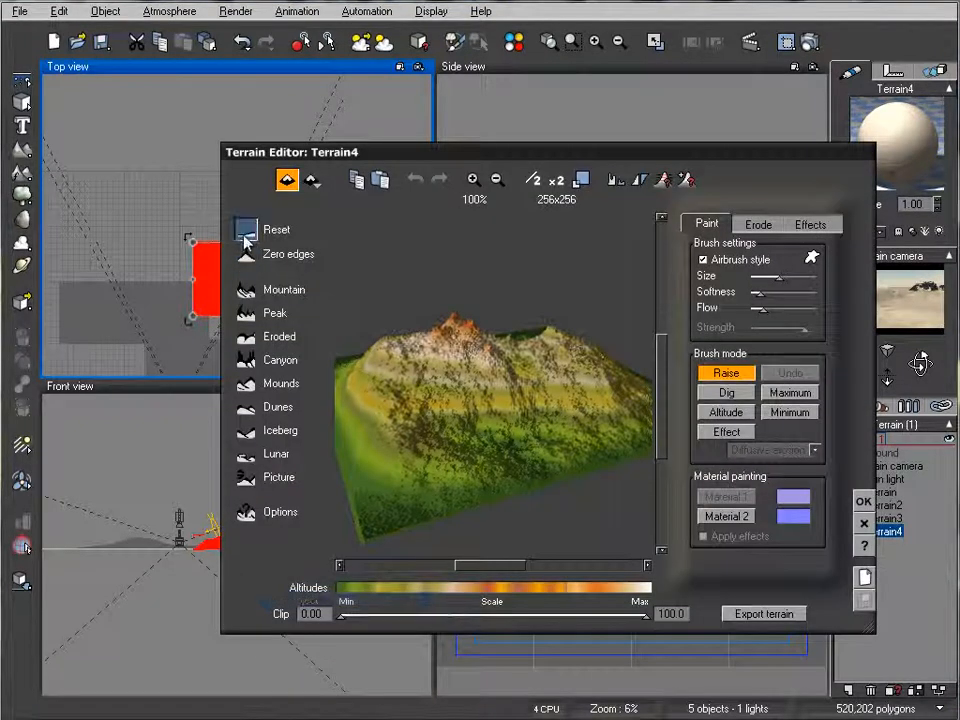
click(243, 229)
click(243, 318)
click(864, 501)
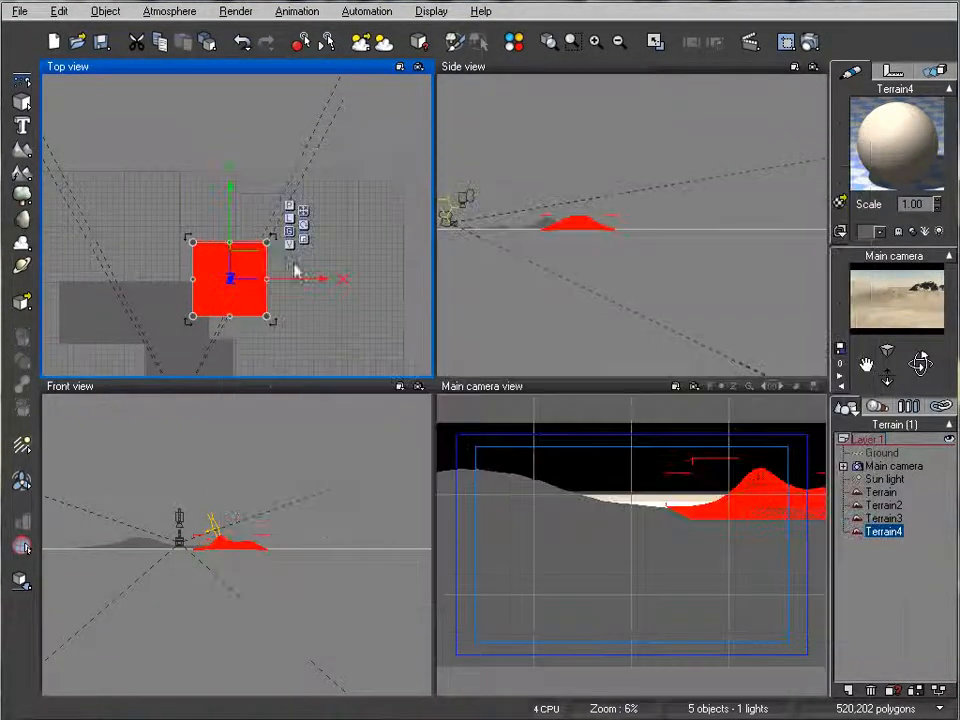
Step: Stretch the fourth terrain sideways and enlarge it across the background, and render a test image of the scene
drag(193, 278, 42, 278)
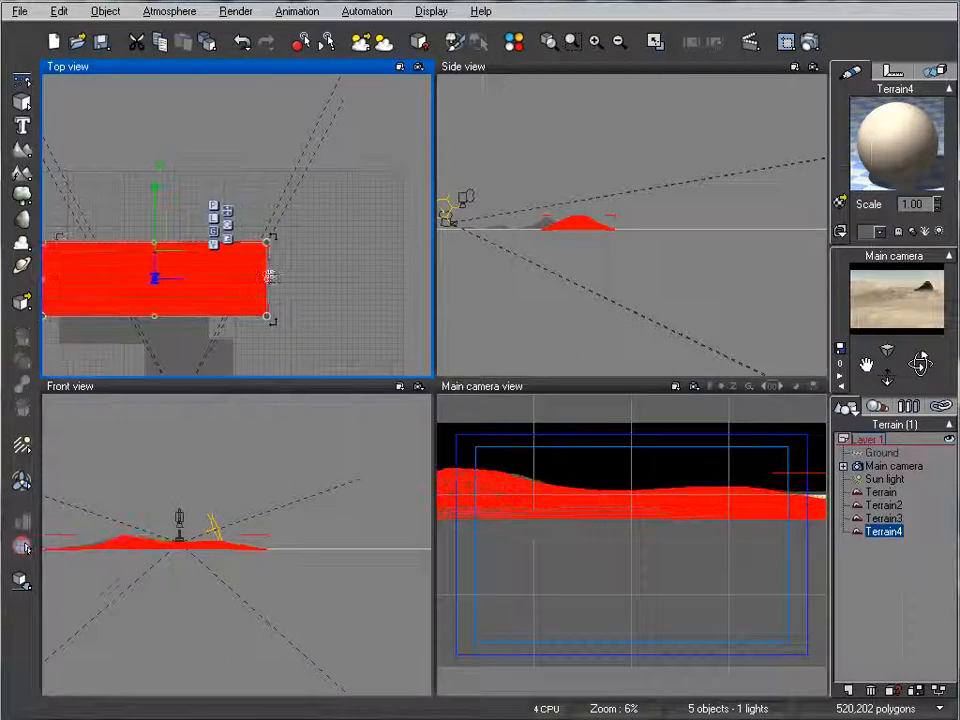
drag(268, 243, 328, 222)
drag(197, 266, 212, 295)
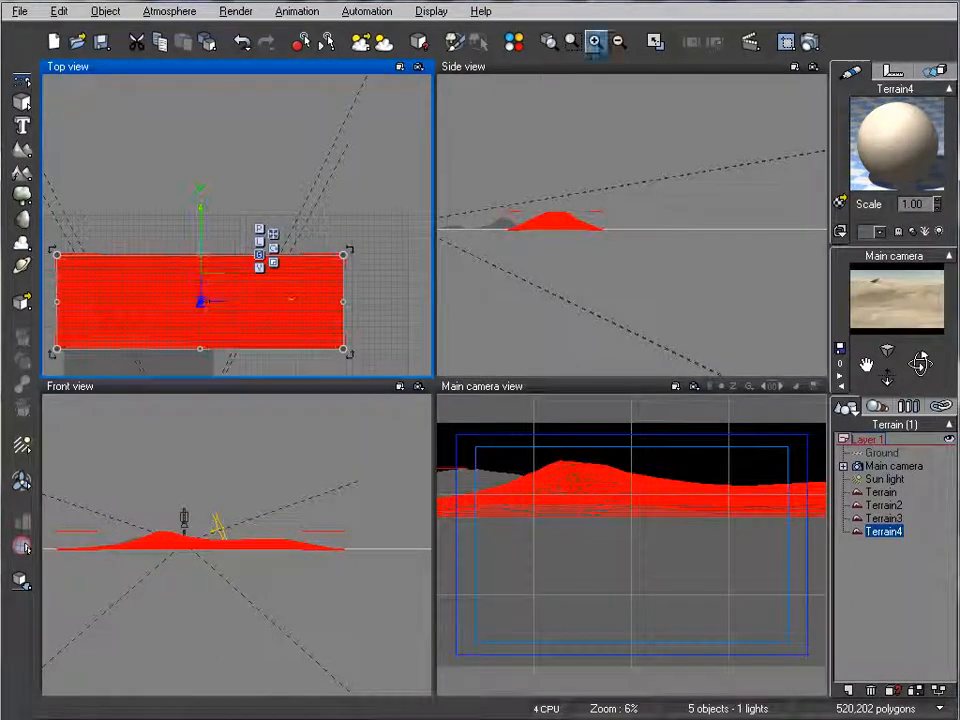
click(810, 41)
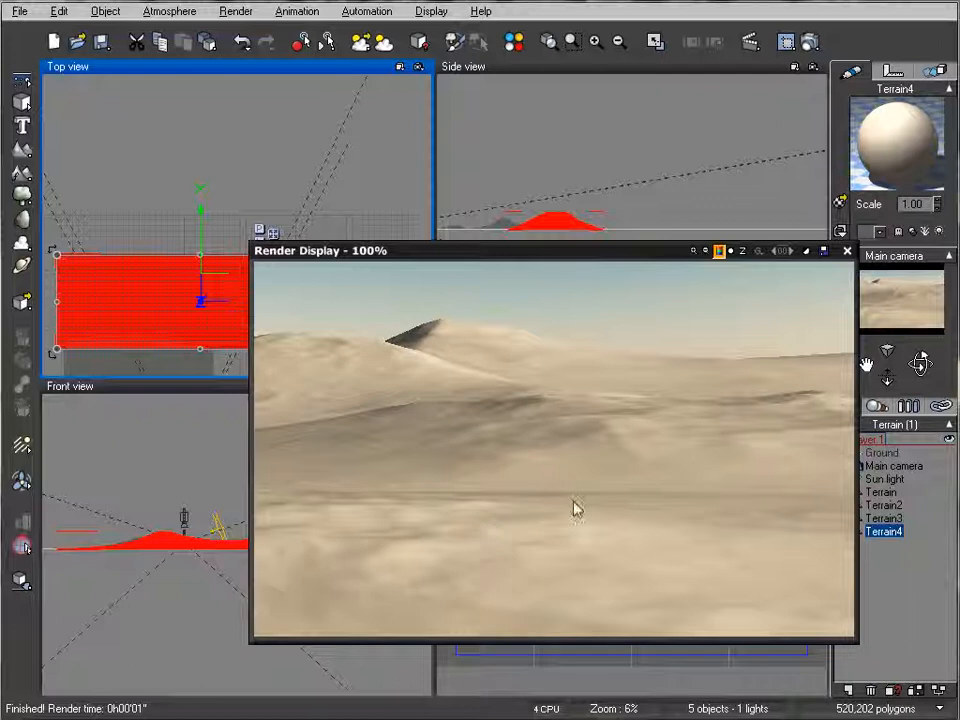
click(846, 251)
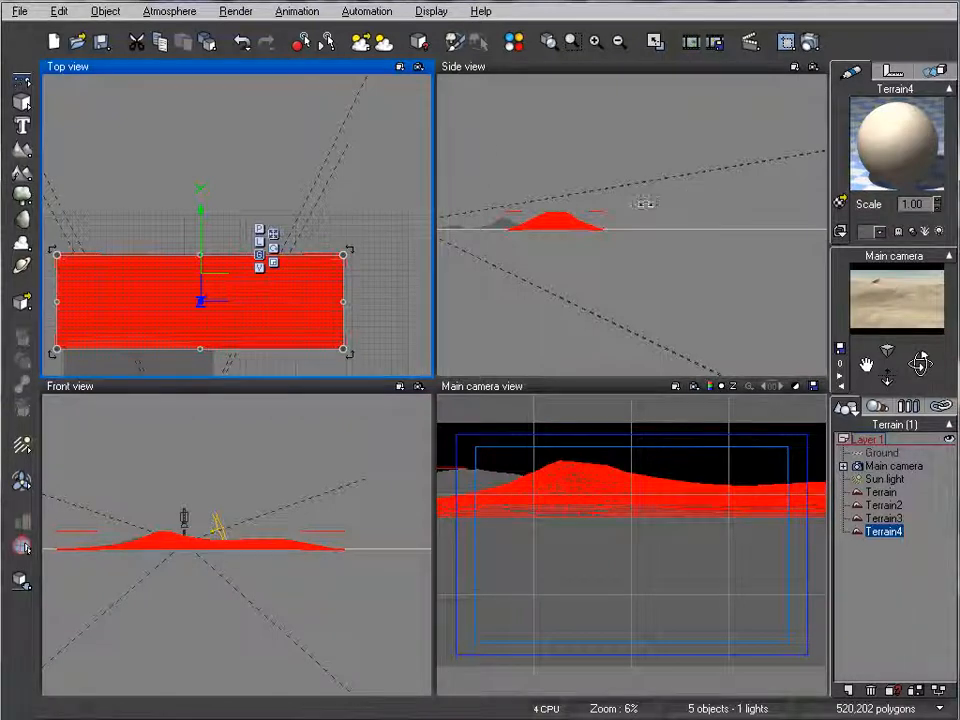
Step: Open the foreground terrain's material in the advanced editor and change its type to Mixed material
right_drag(290, 243, 323, 62)
scroll(212, 221, up, 5)
right_drag(248, 219, 318, 132)
click(230, 180)
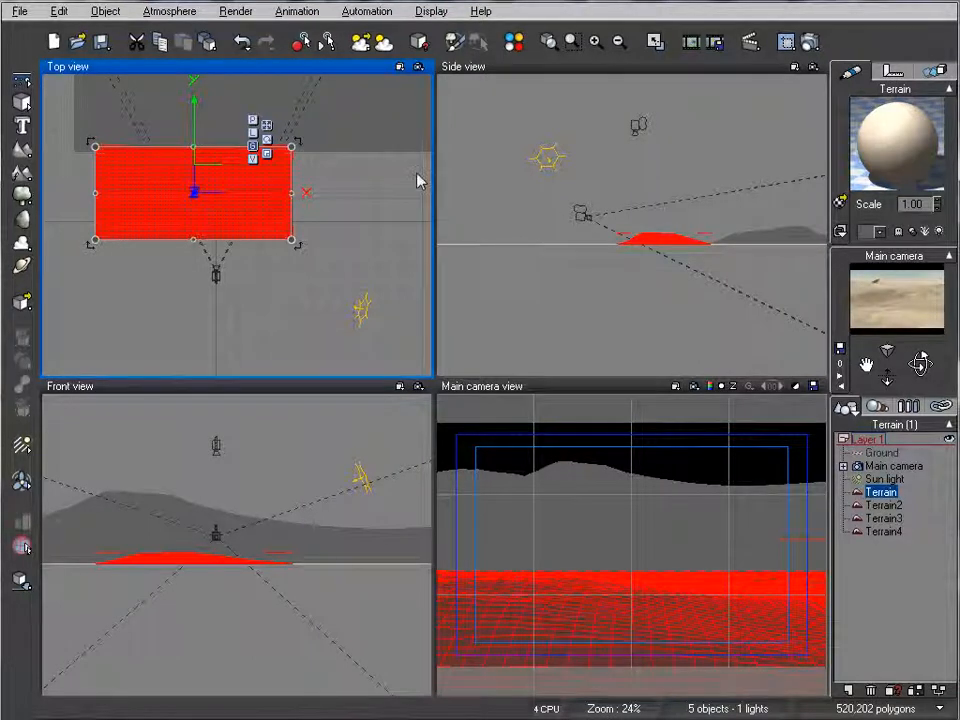
double_click(898, 125)
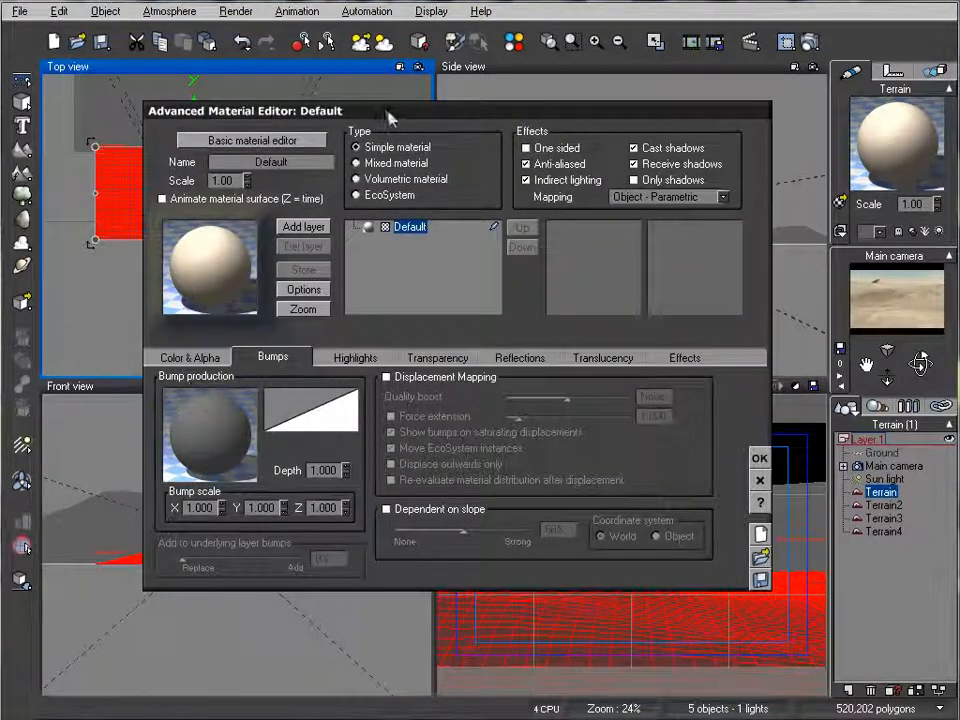
drag(388, 116, 392, 131)
click(256, 157)
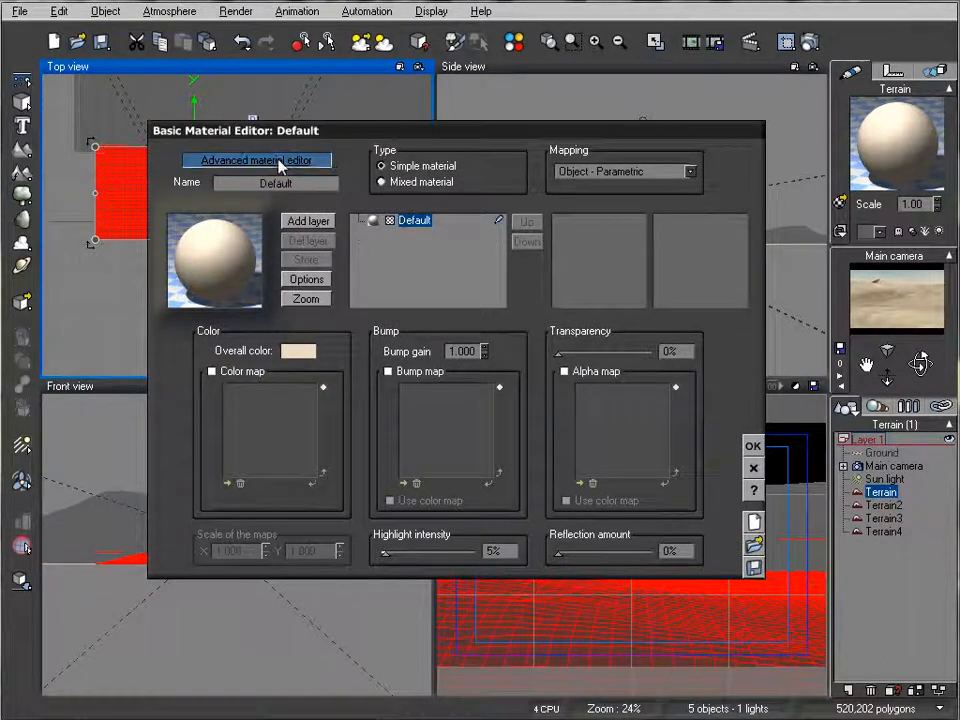
click(318, 159)
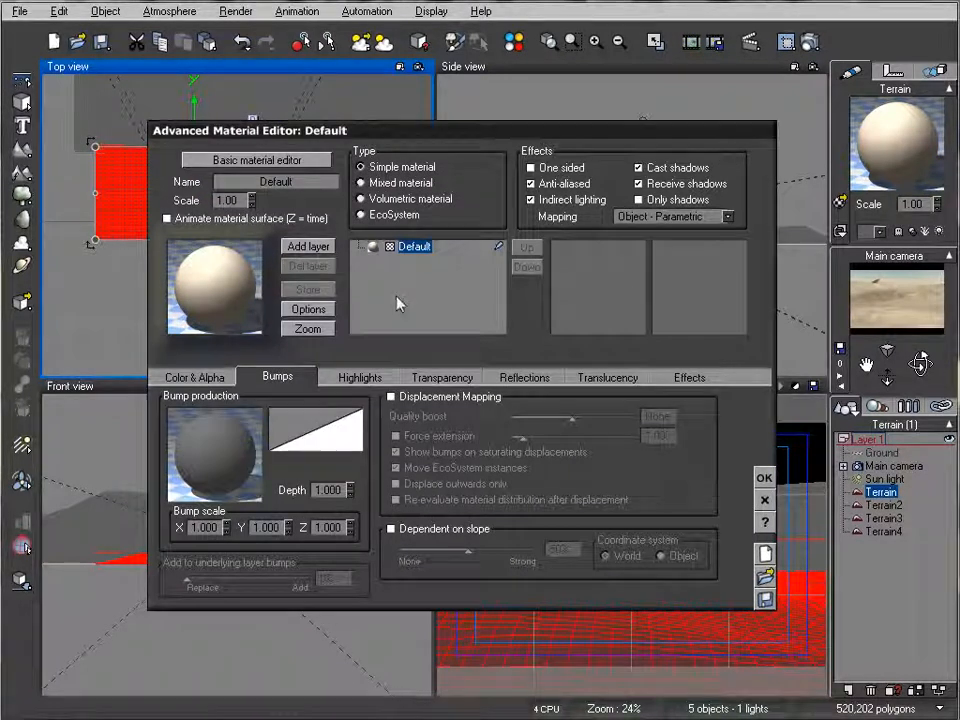
click(398, 184)
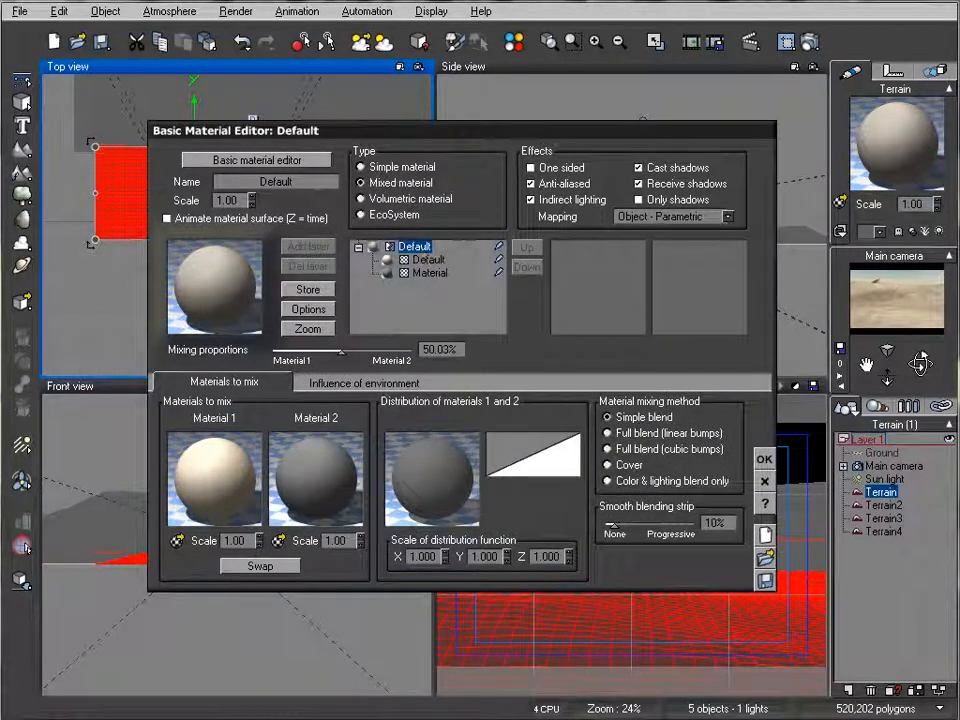
Step: Rename the mixed material as Mountains
double_click(242, 182)
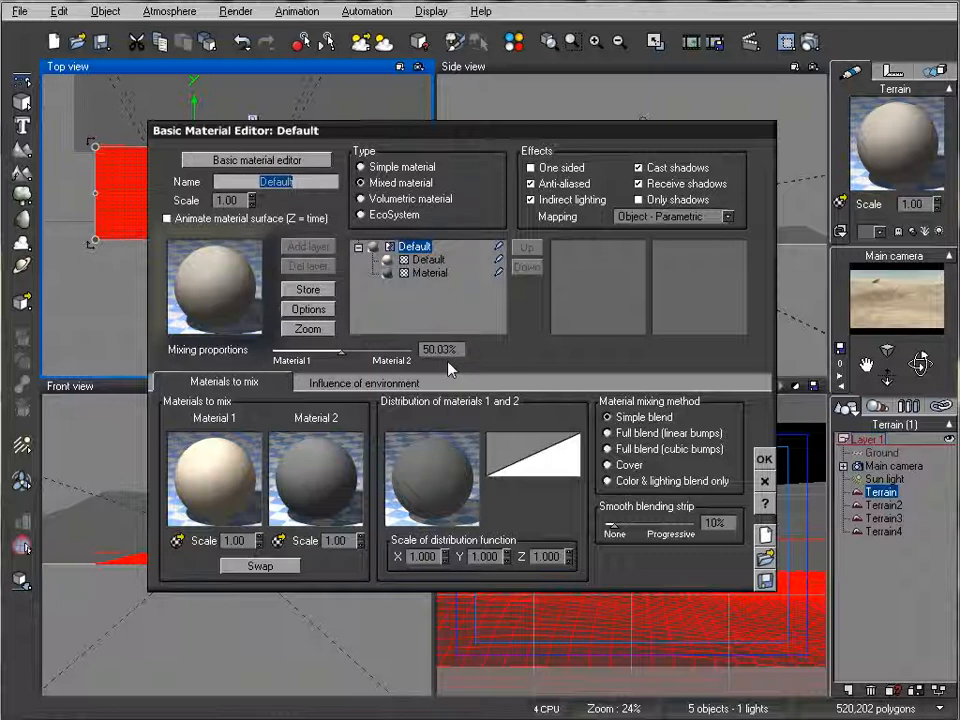
text(M)
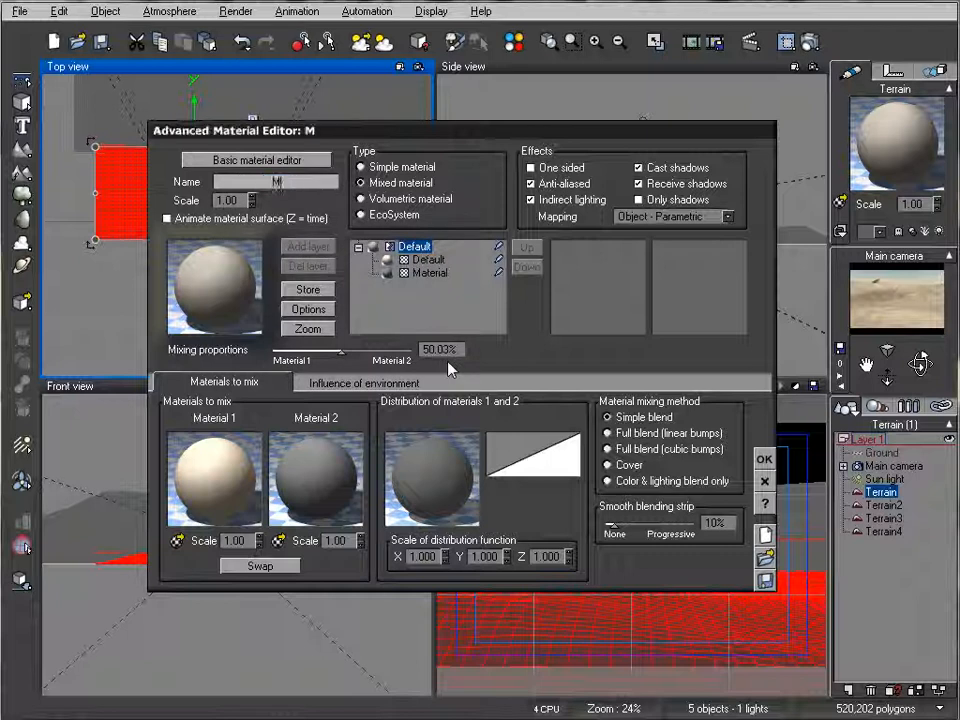
text(ouht)
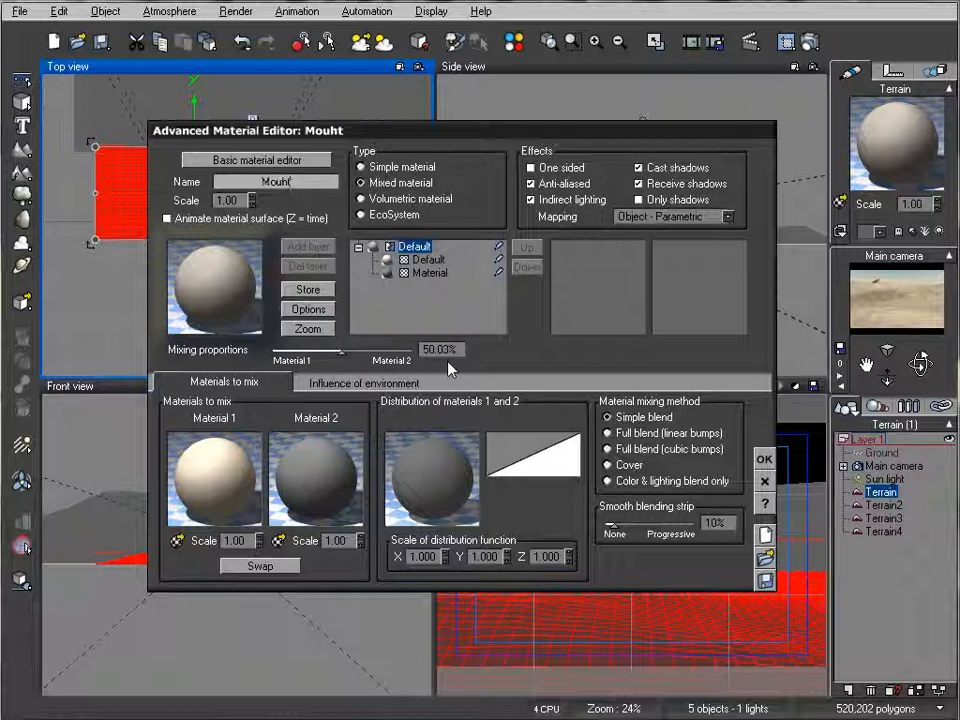
text(nt)
key(Return)
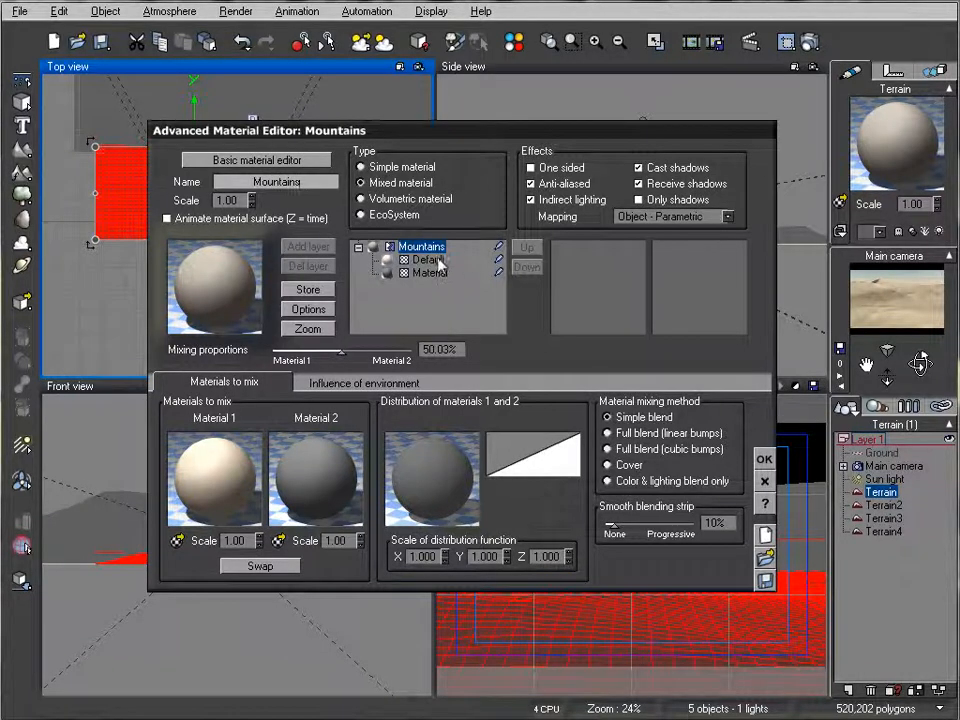
Step: Assign highlight colours to the two submaterials of Mountains, pink for Default and green for Material
click(429, 260)
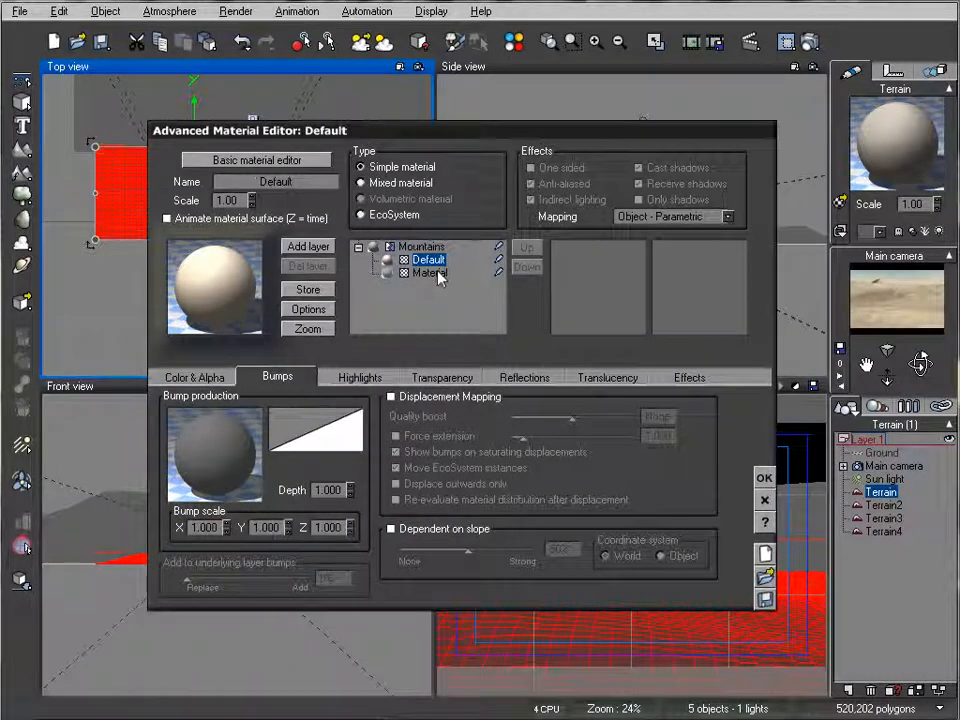
click(438, 273)
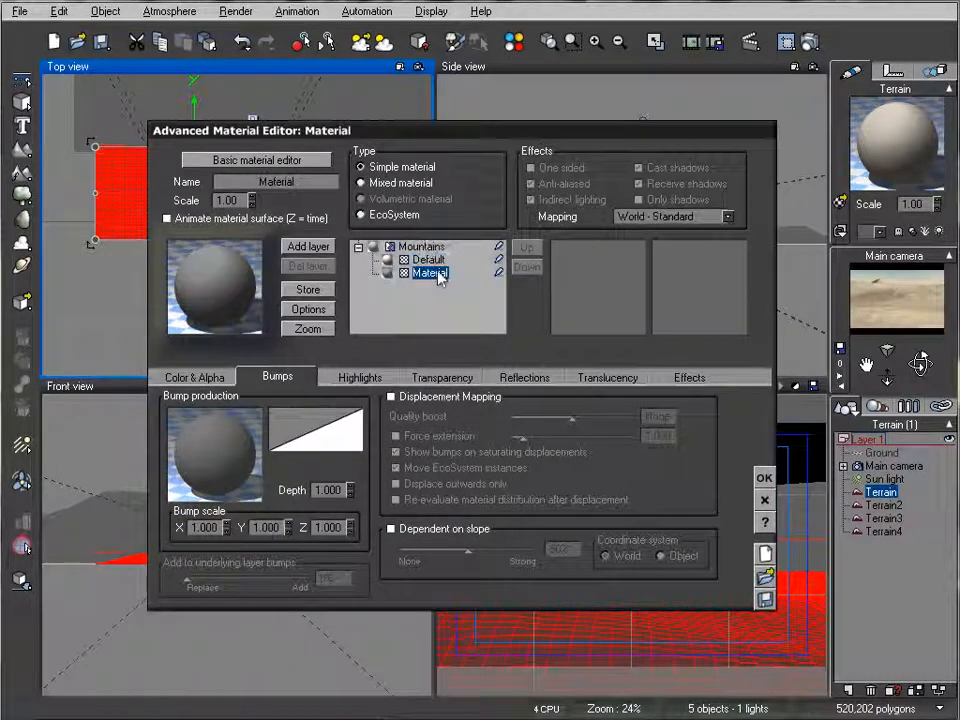
click(499, 260)
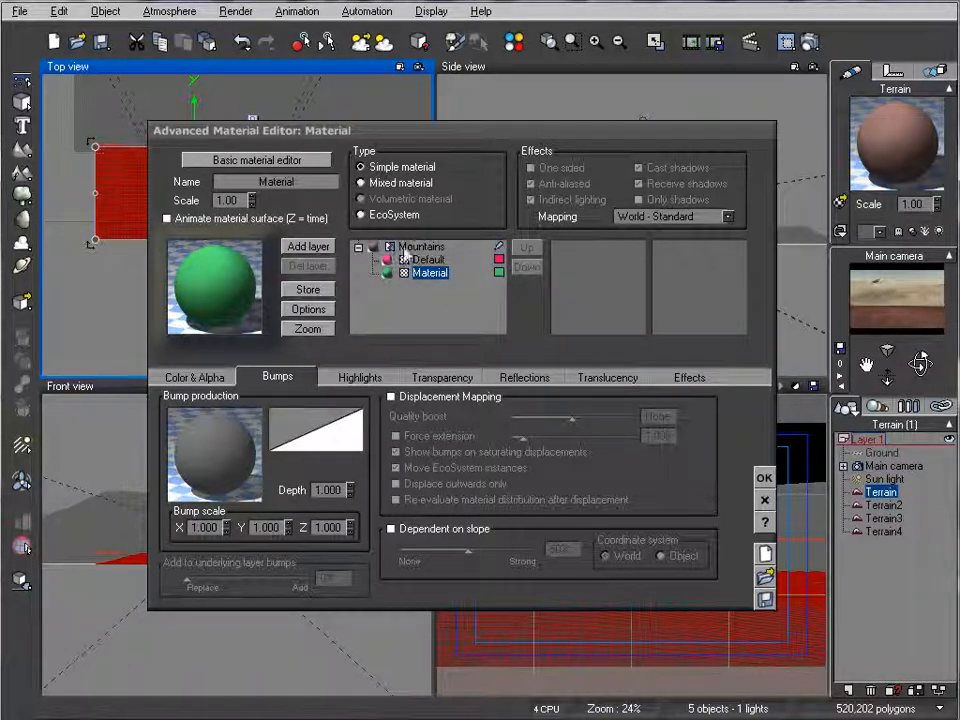
click(198, 377)
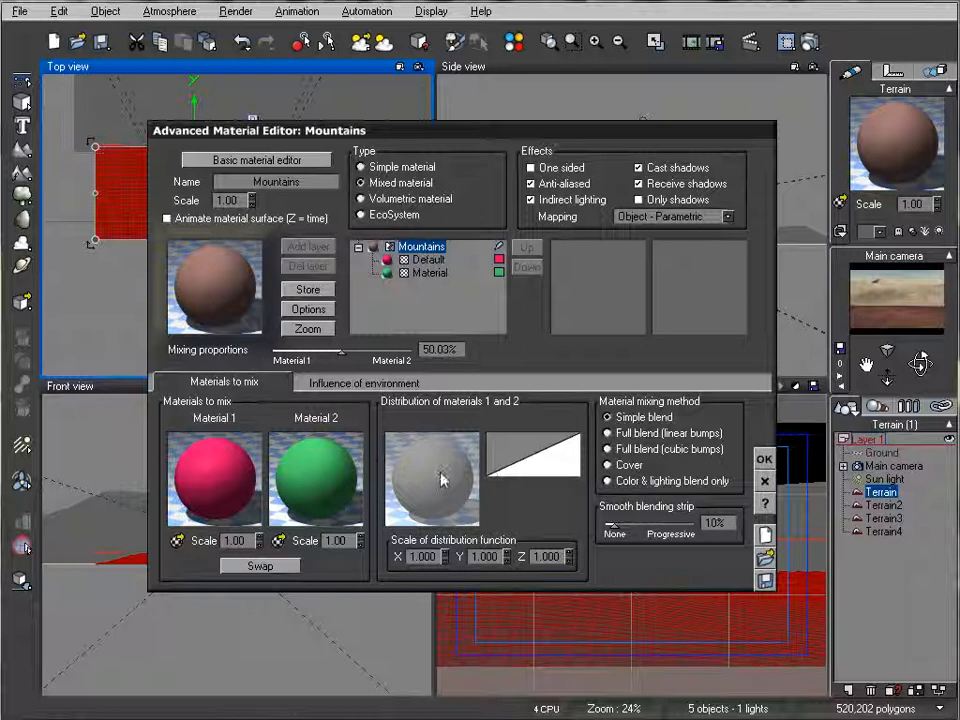
Step: Add a Simple Fractal node to the Mountains distribution function and connect its Altitude output to Distribution
right_click(443, 478)
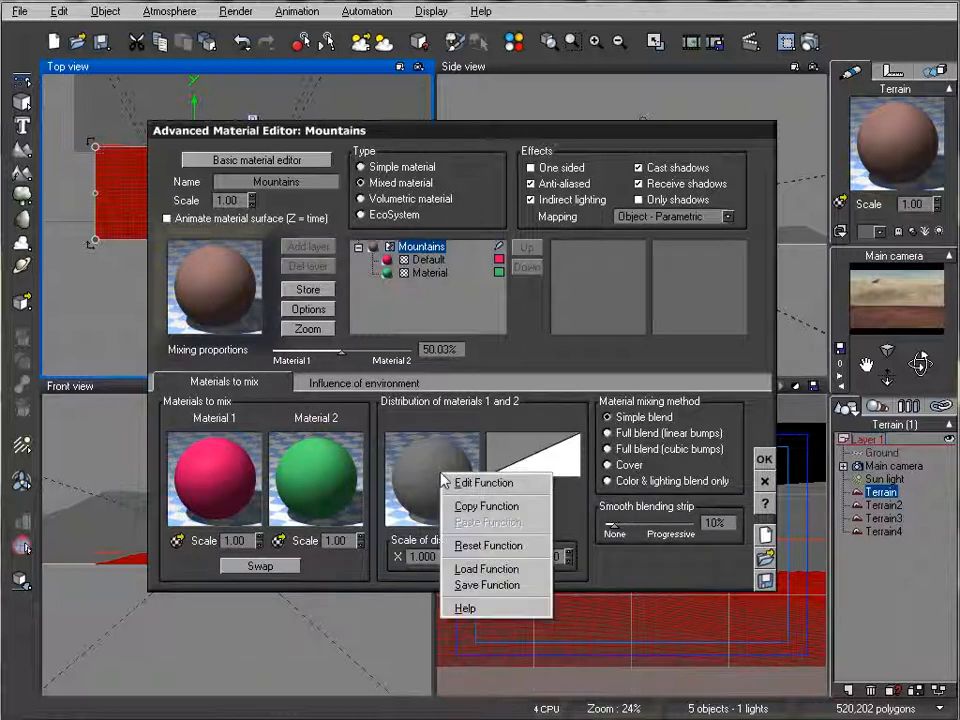
click(509, 485)
drag(400, 86, 378, 122)
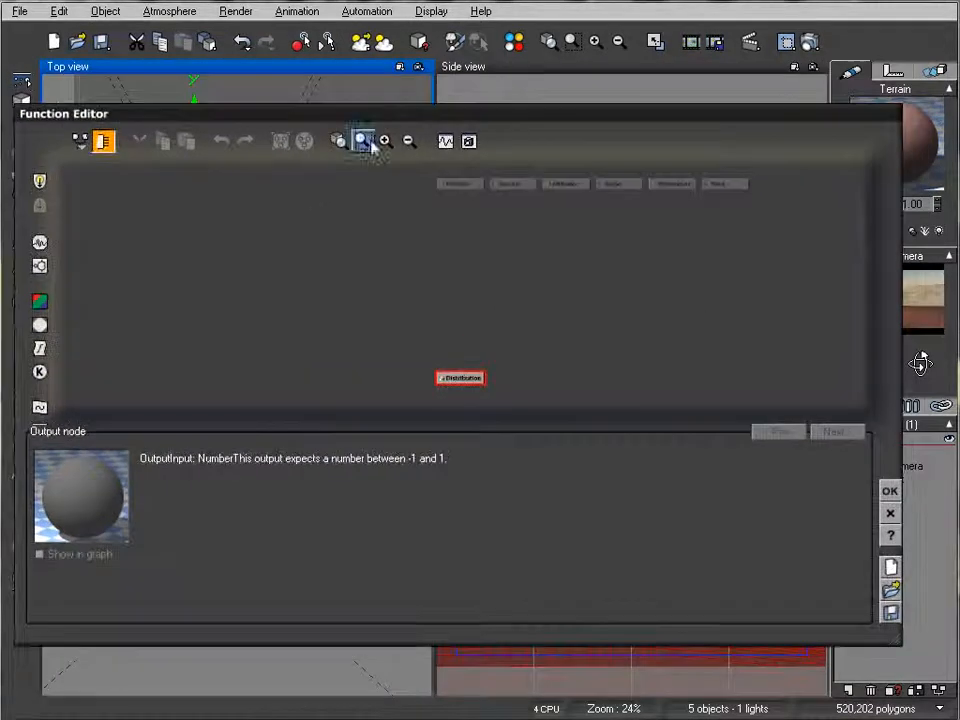
click(458, 350)
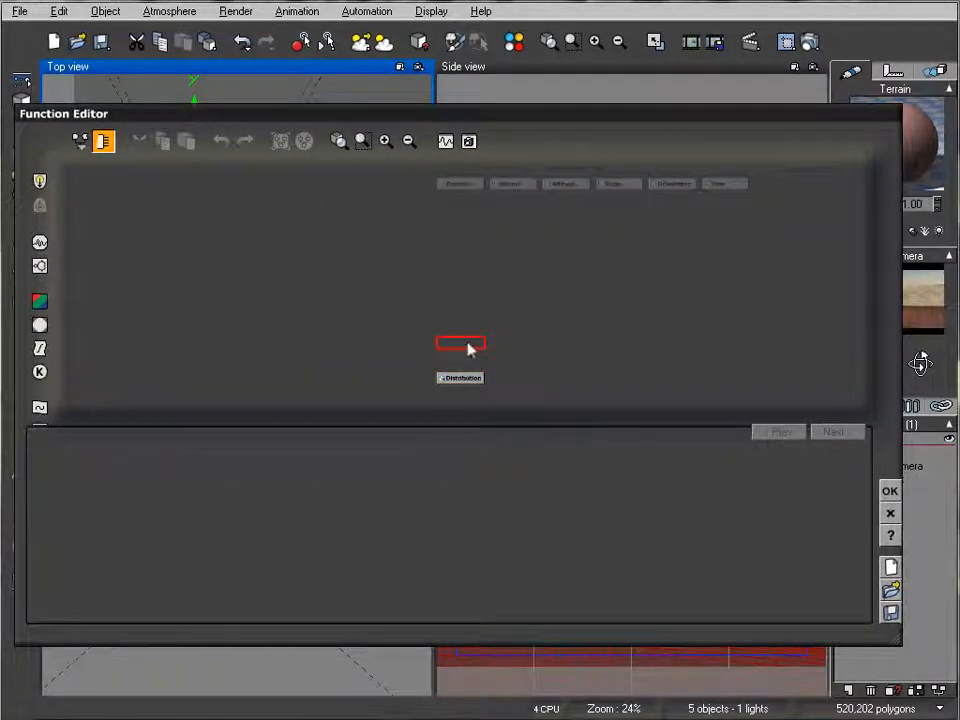
click(40, 265)
drag(459, 338, 461, 305)
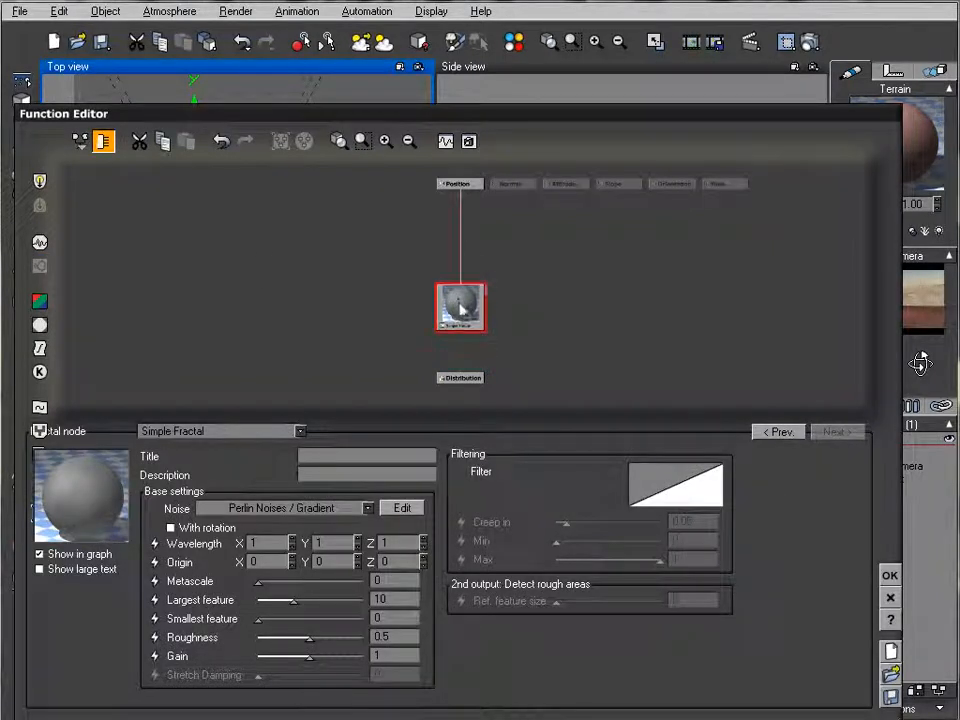
drag(464, 376, 461, 325)
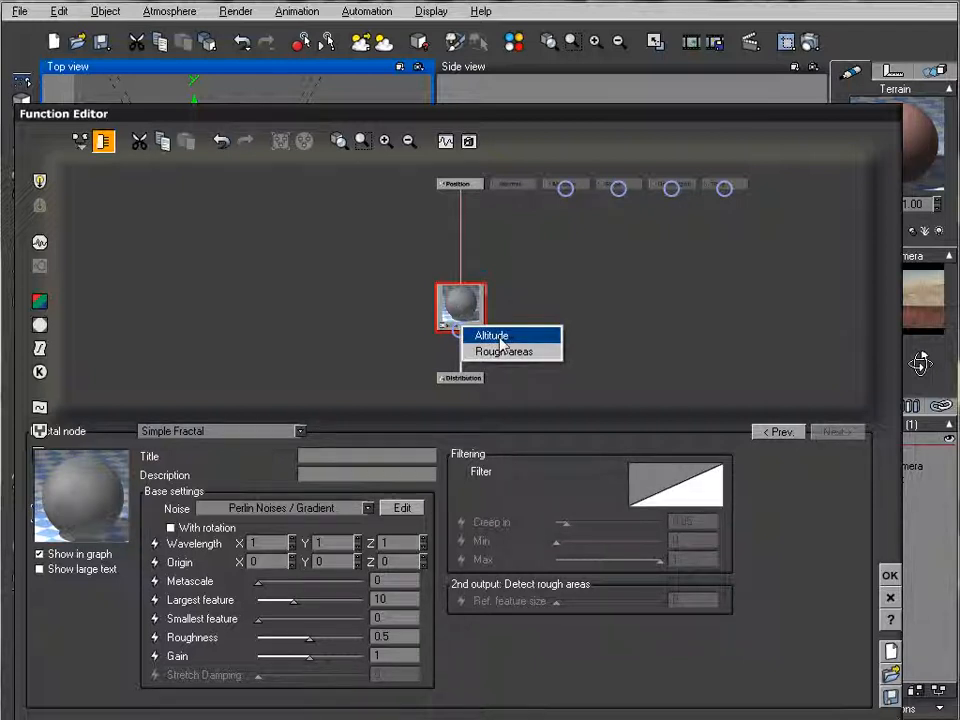
click(501, 338)
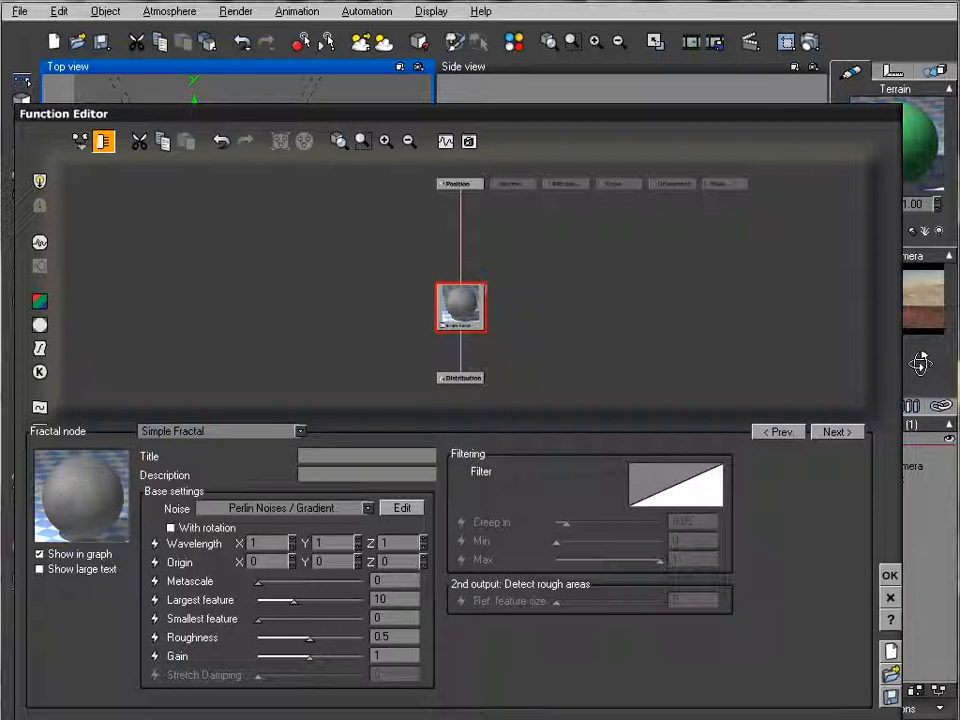
Step: Set the fractal's roughness to about 0.86, gain to about 4.64 and largest feature to about 1.8, and accept the function
drag(309, 637, 328, 656)
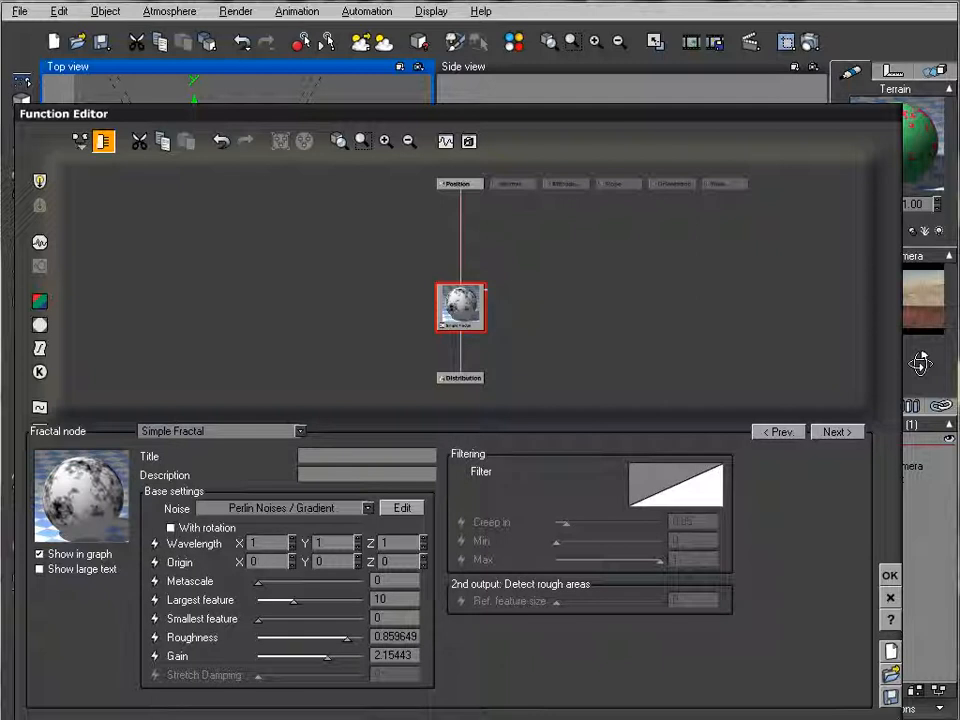
drag(328, 656, 345, 656)
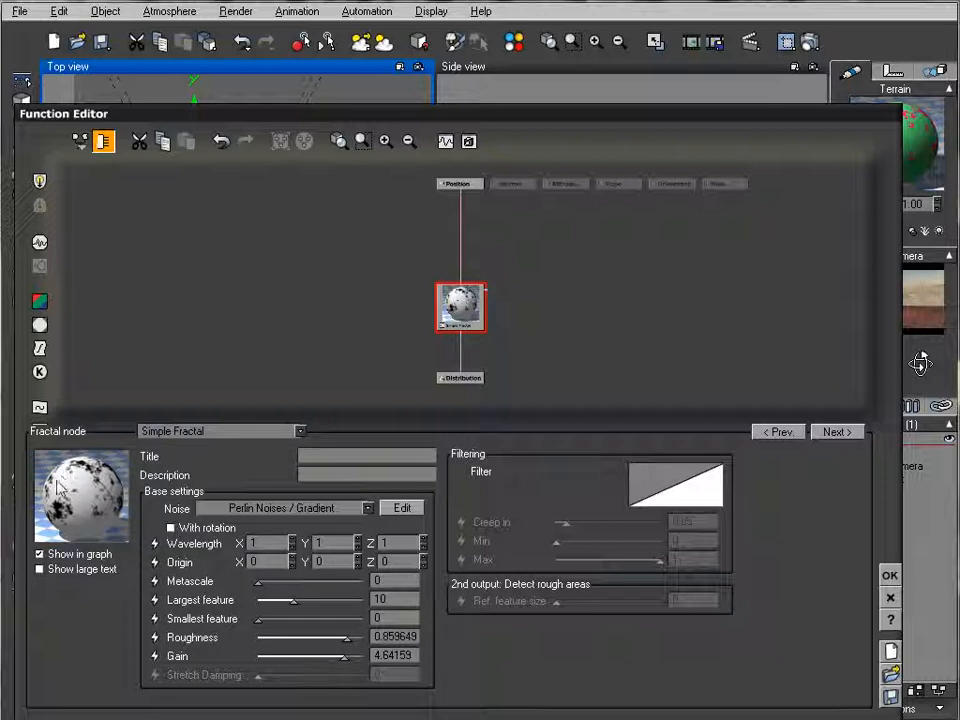
drag(320, 602, 291, 599)
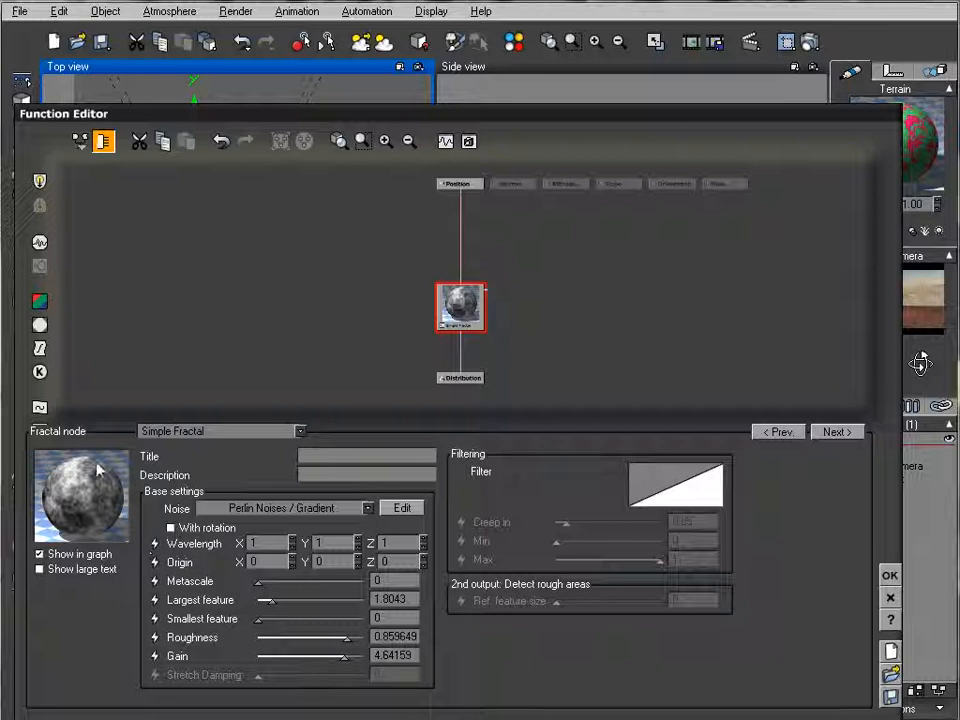
click(888, 576)
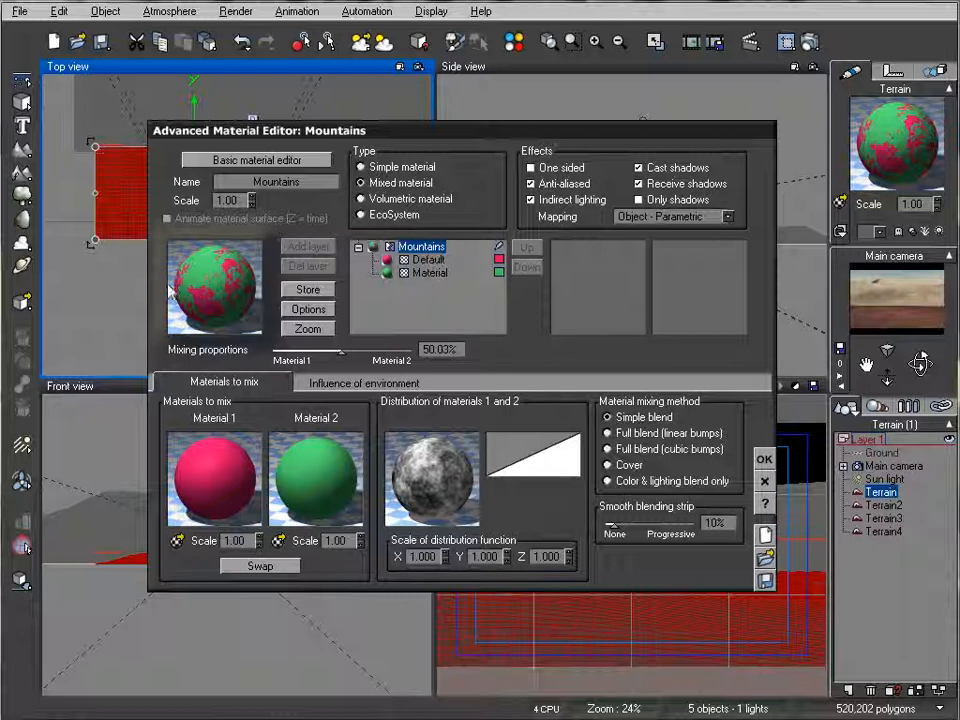
Step: Set the Mountains mixing method to Cover and the mixing proportions to about 42%
click(611, 467)
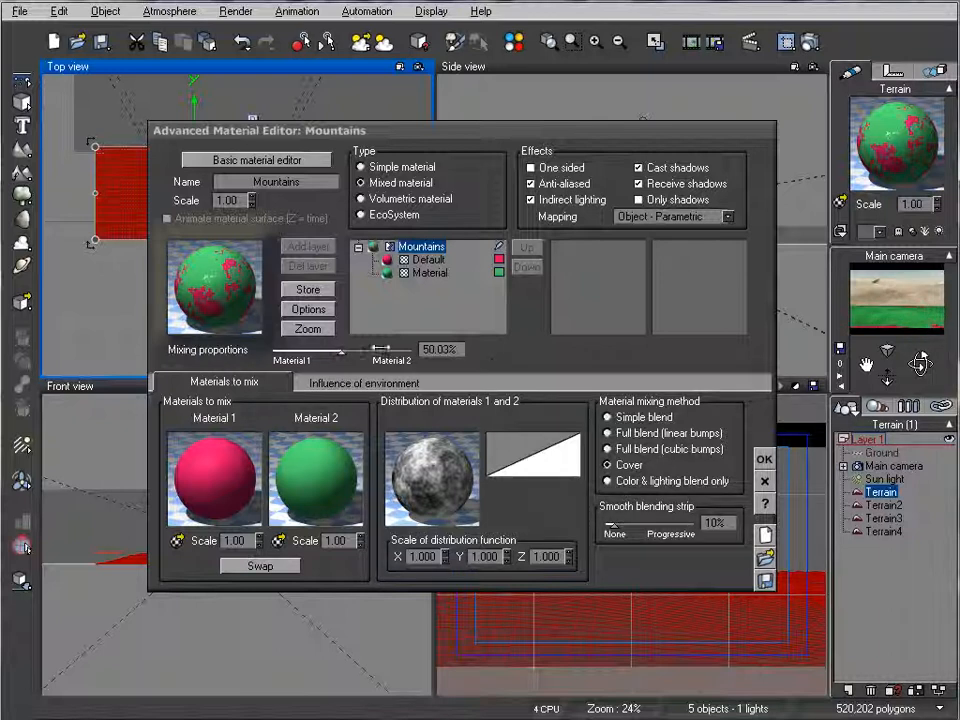
drag(380, 349, 348, 345)
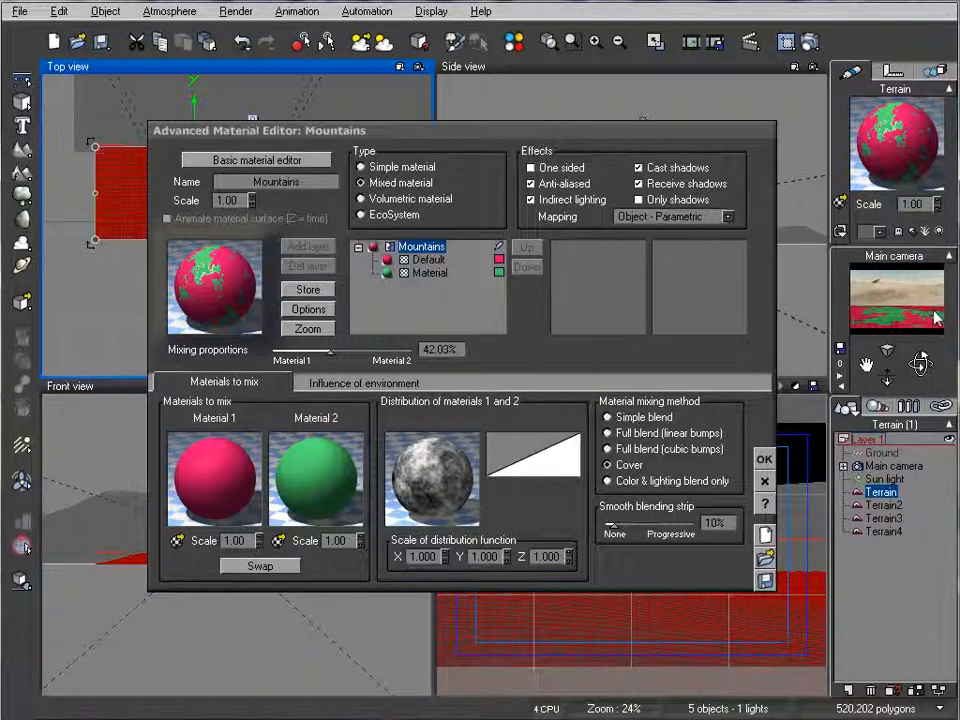
Step: Replace the green Material submaterial of Mountains with Vegetation & Orange Roc from the Landscapes collection
click(436, 273)
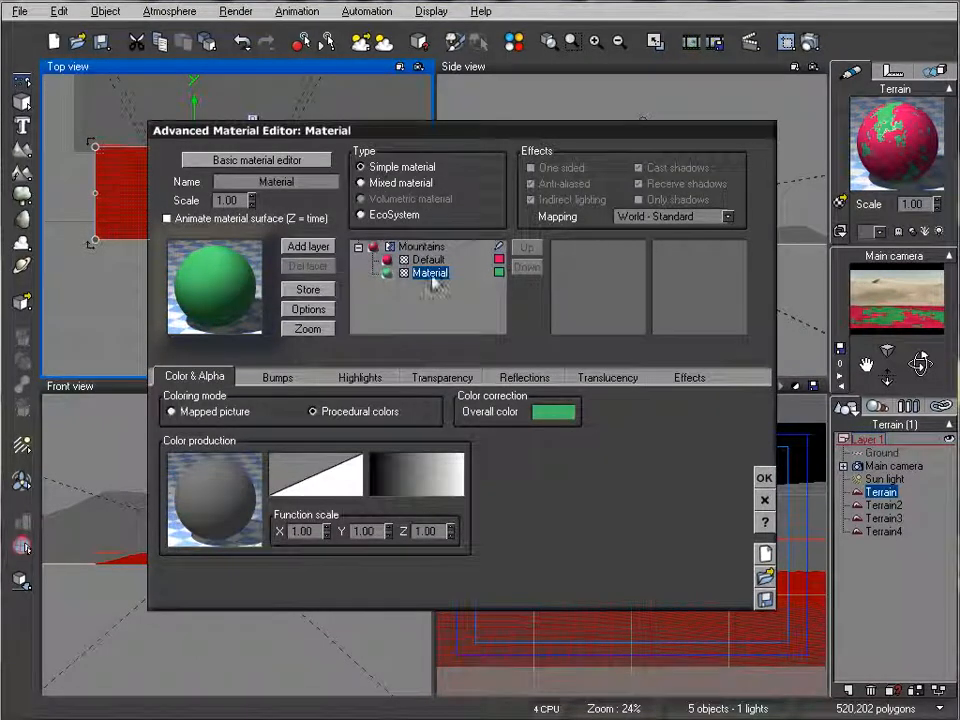
double_click(224, 286)
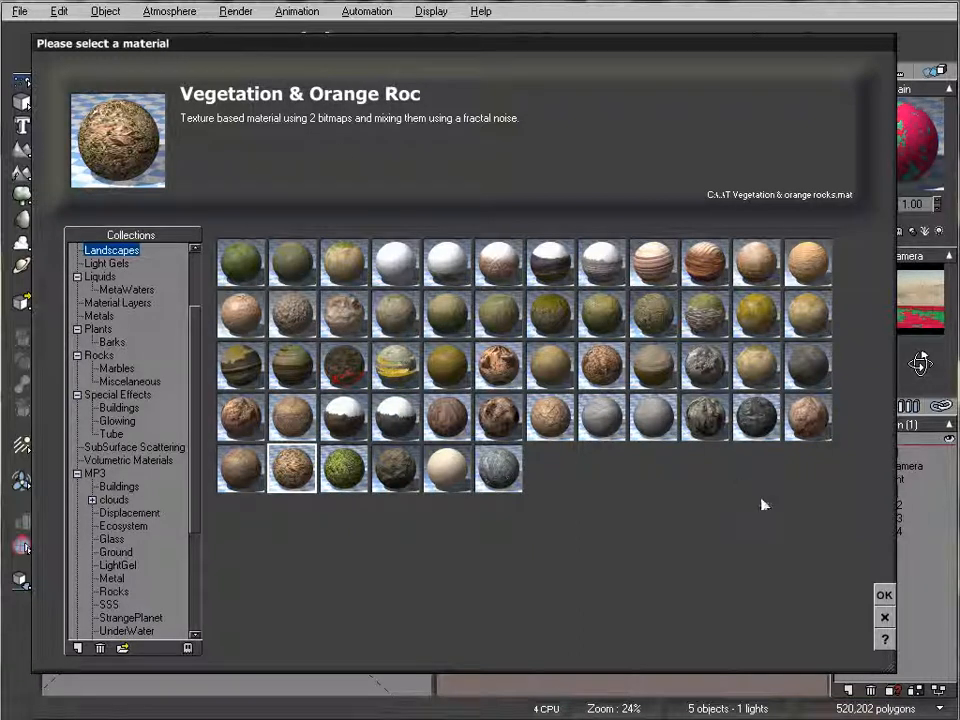
click(887, 595)
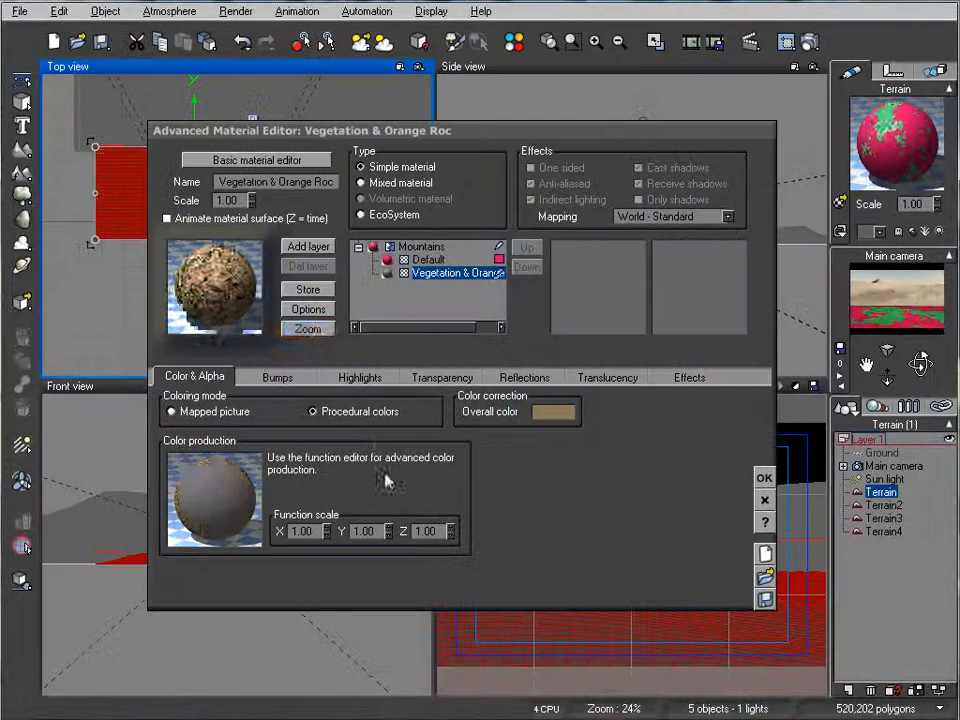
Step: Replace the pink Default submaterial with the Landscapes material Vegetation, accept Mountains and test-render the scene
click(426, 260)
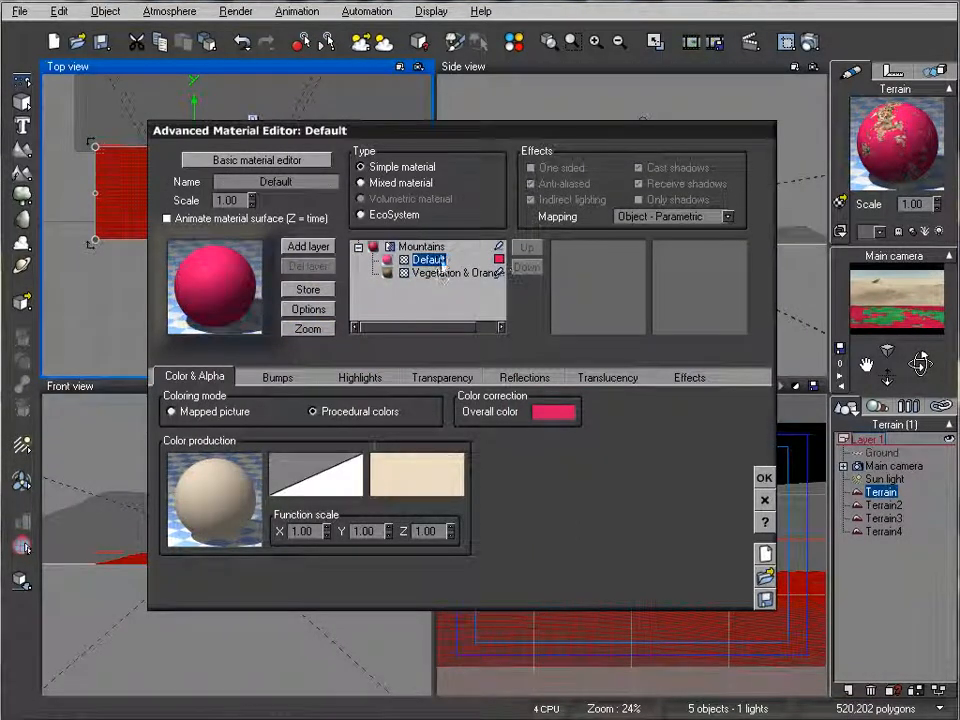
double_click(240, 270)
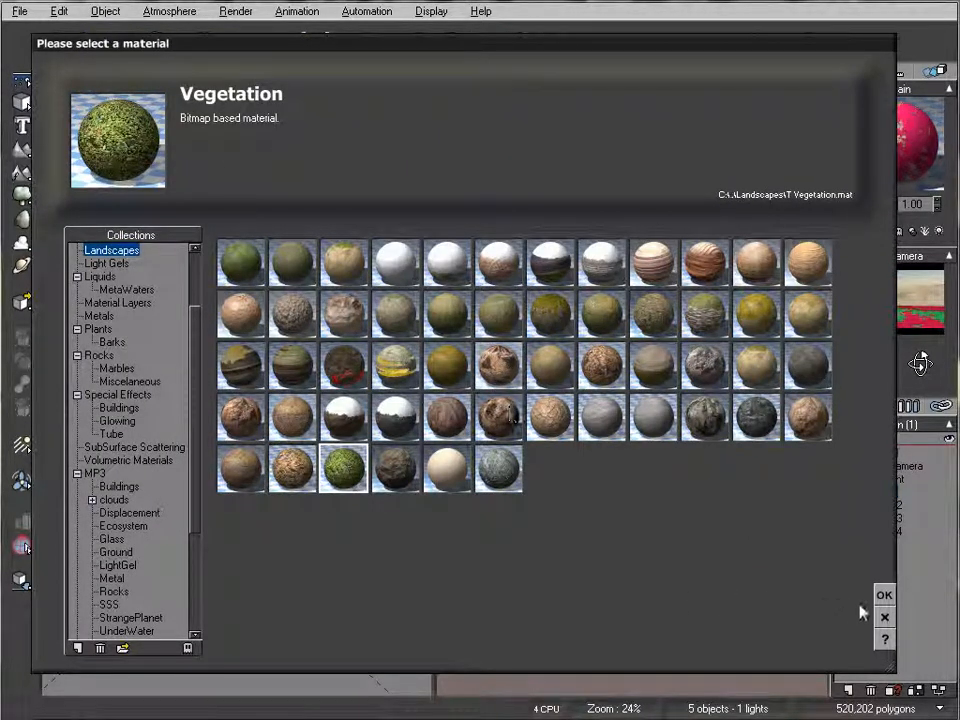
click(884, 596)
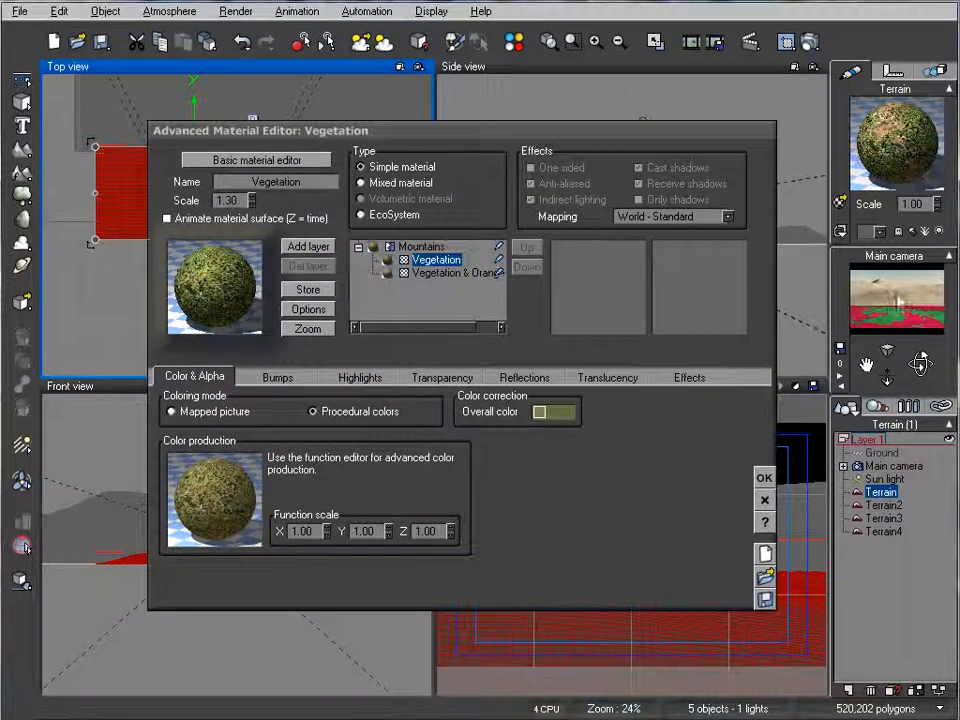
click(760, 484)
click(809, 43)
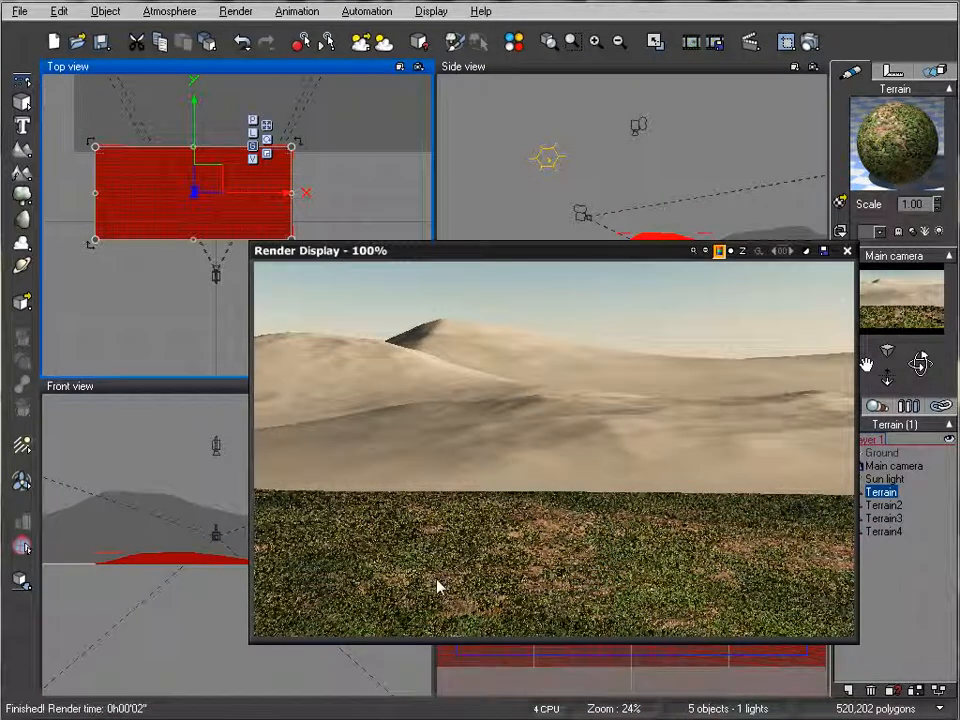
click(847, 251)
Step: Reopen the foreground terrain's Mountains material and set the bump depth of its Vegetation submaterial to 5
double_click(897, 155)
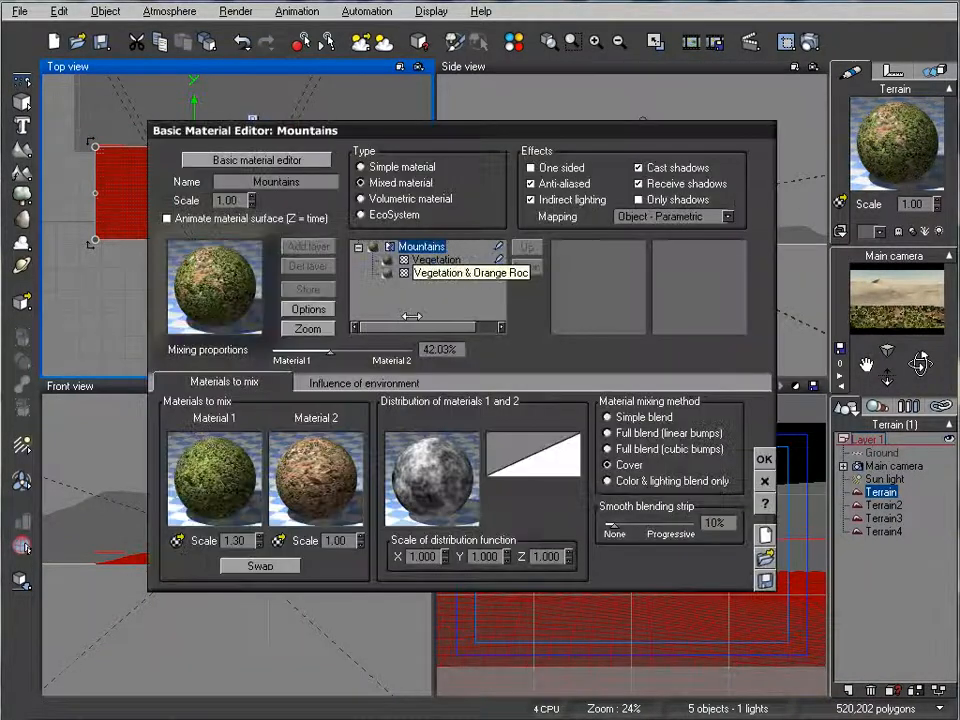
click(443, 259)
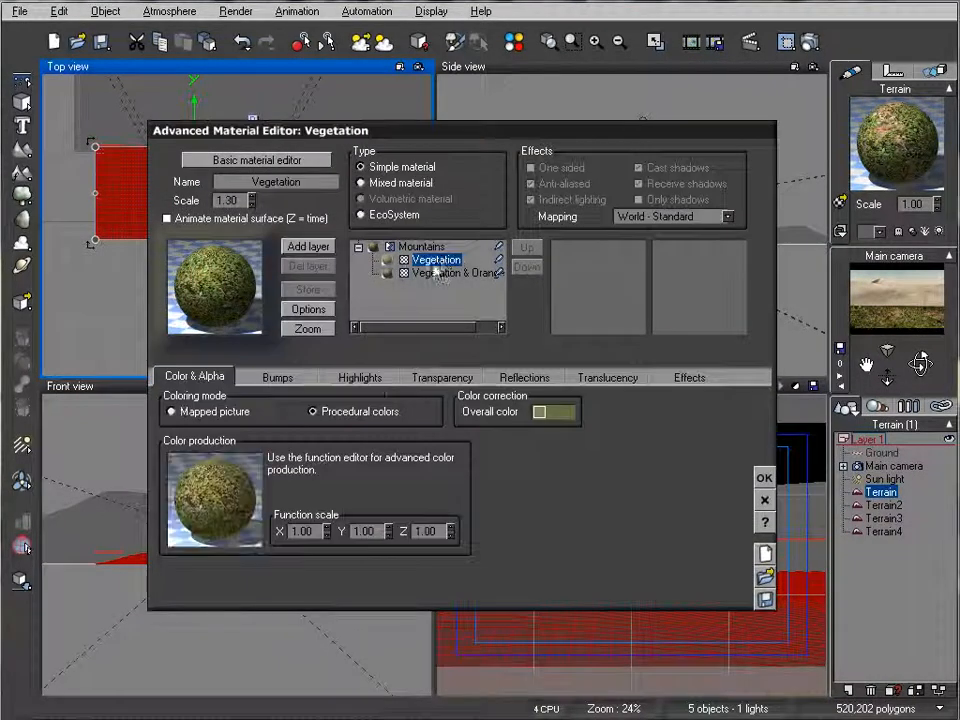
click(279, 379)
double_click(333, 488)
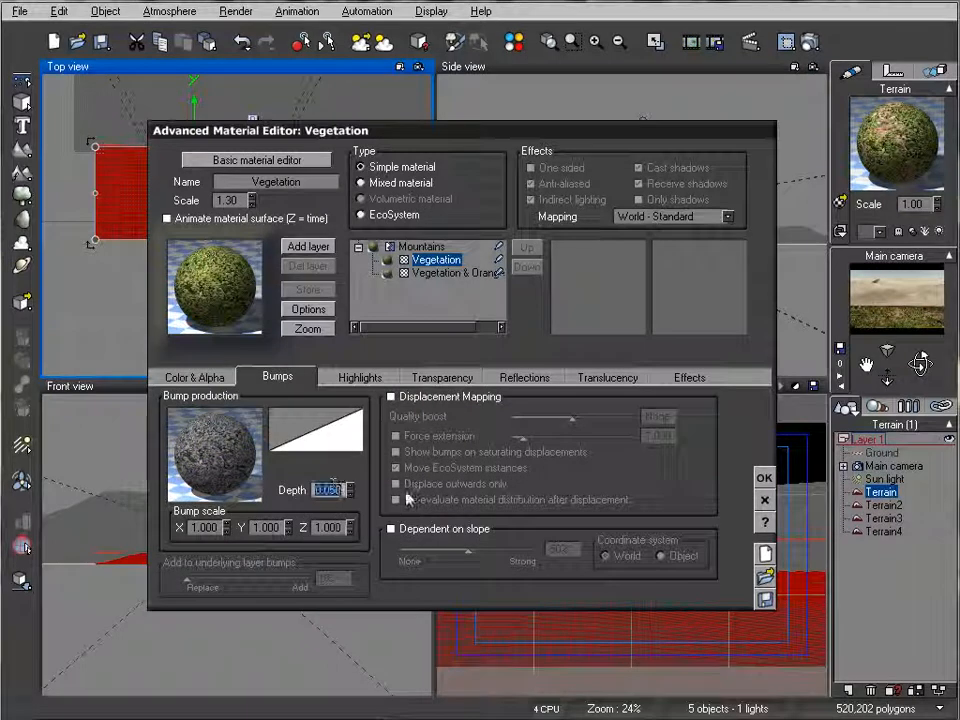
text(5)
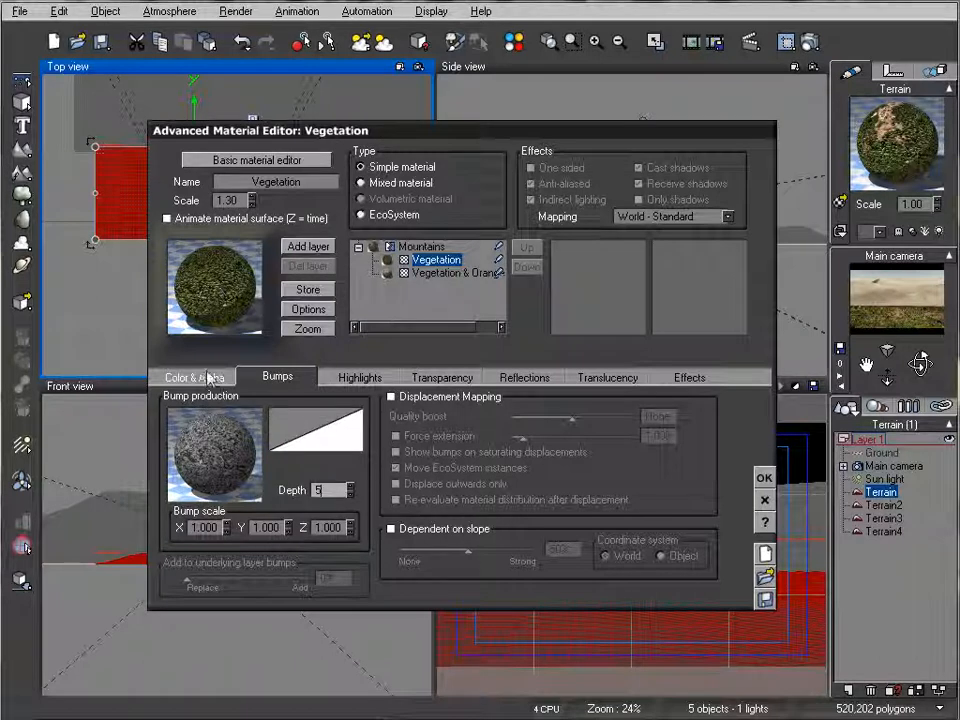
Step: Set the smooth blending strip of Mountains to 25%, accept the material and render the scene
click(421, 246)
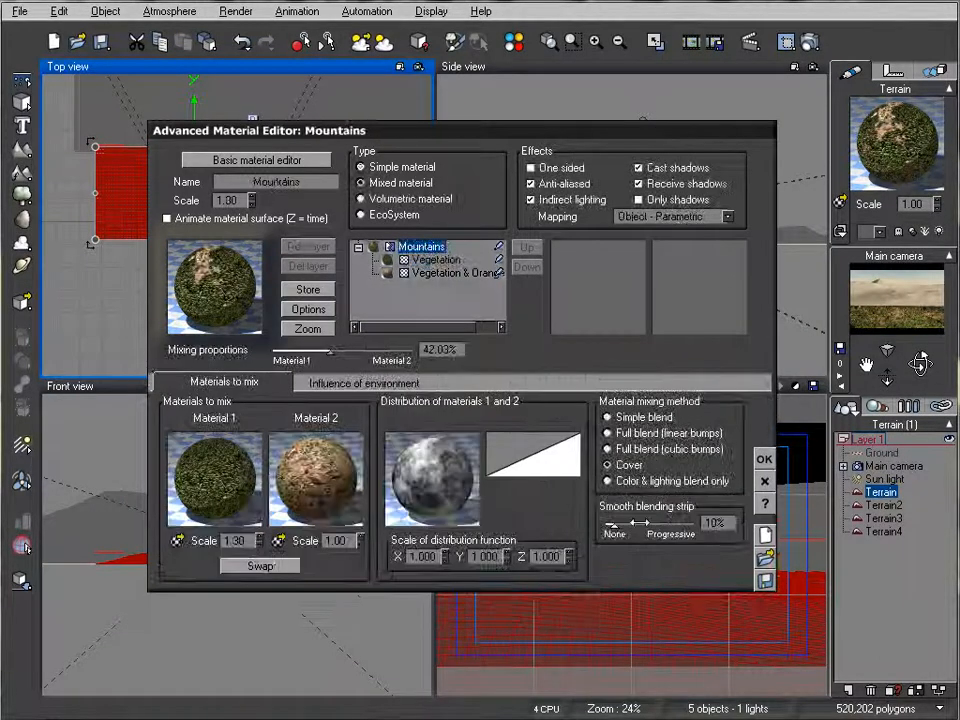
drag(631, 524, 639, 524)
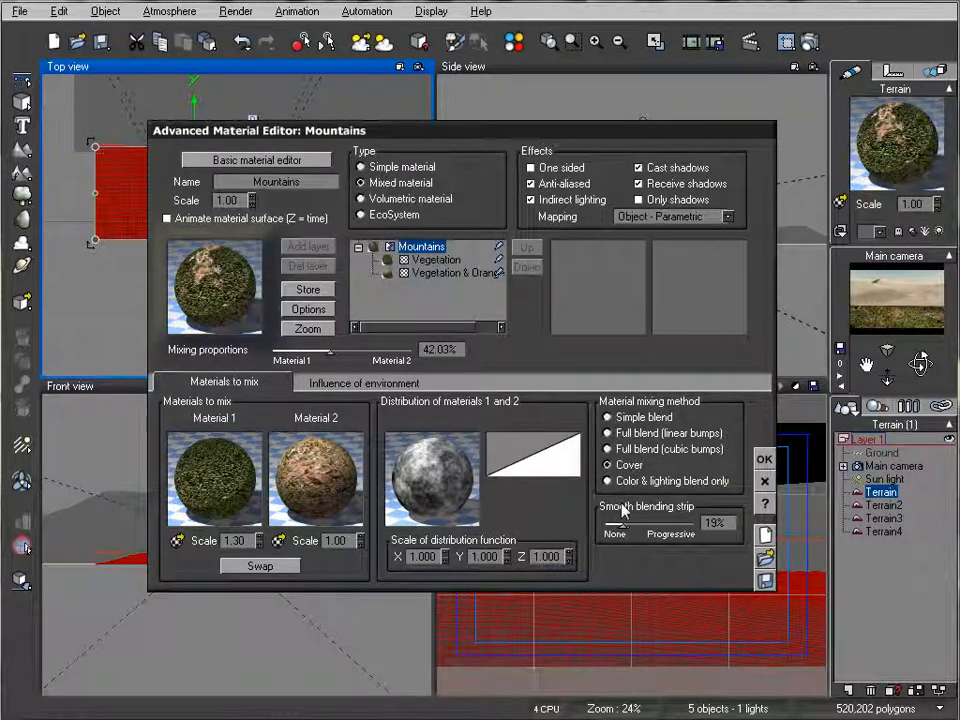
drag(632, 521, 638, 521)
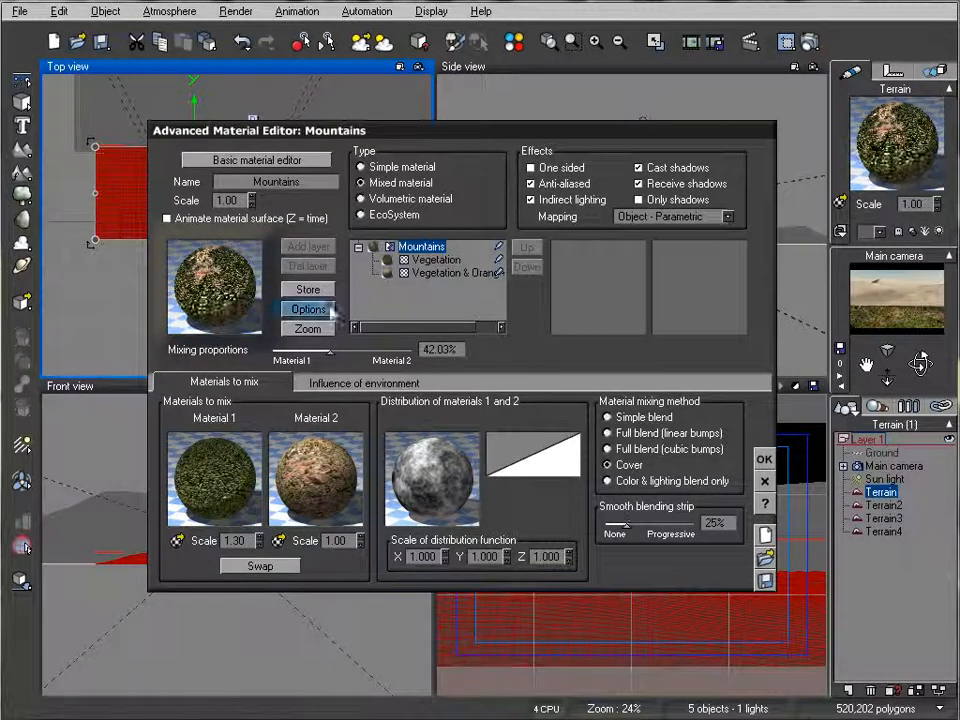
click(764, 459)
click(809, 36)
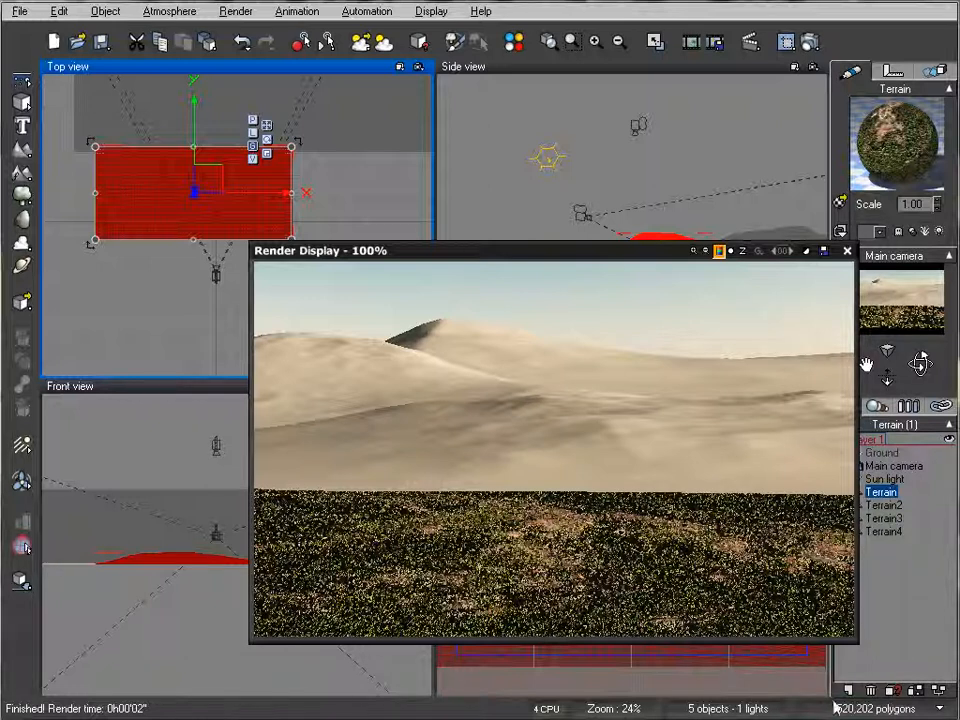
click(847, 250)
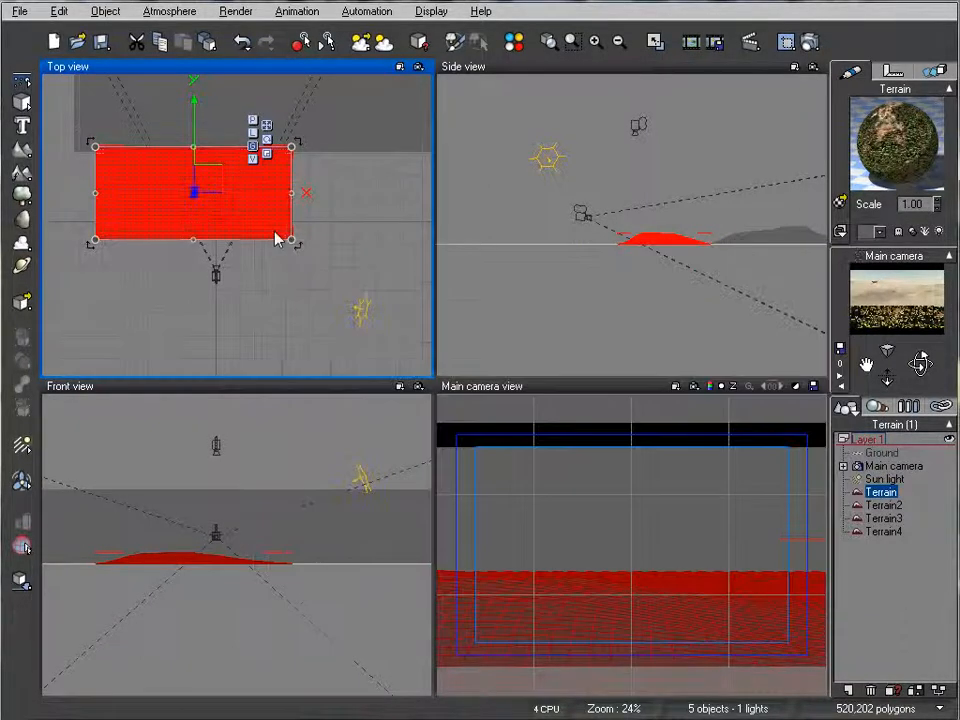
Step: Narrow the foreground terrain along its X axis from both sides and render the scene
right_drag(709, 252, 683, 269)
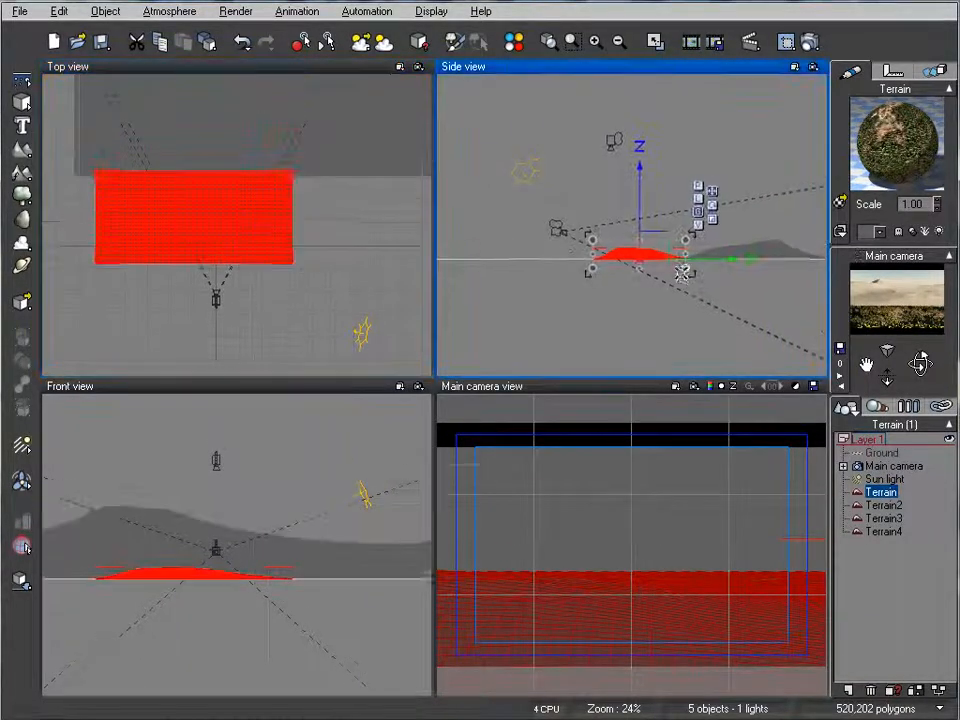
click(226, 221)
drag(92, 225, 150, 225)
drag(244, 218, 232, 218)
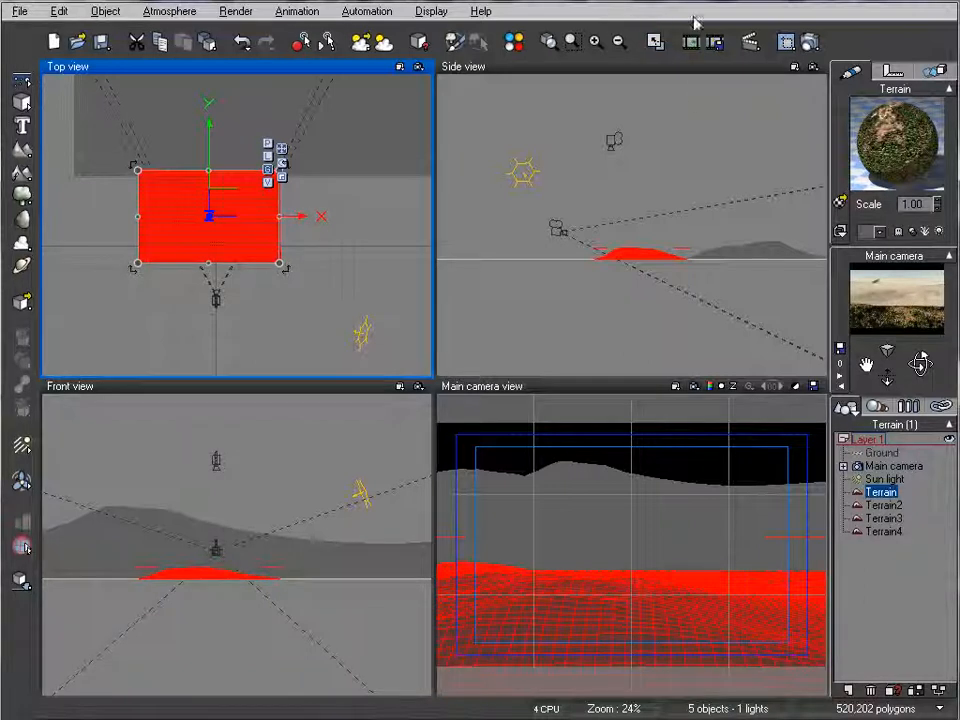
click(810, 42)
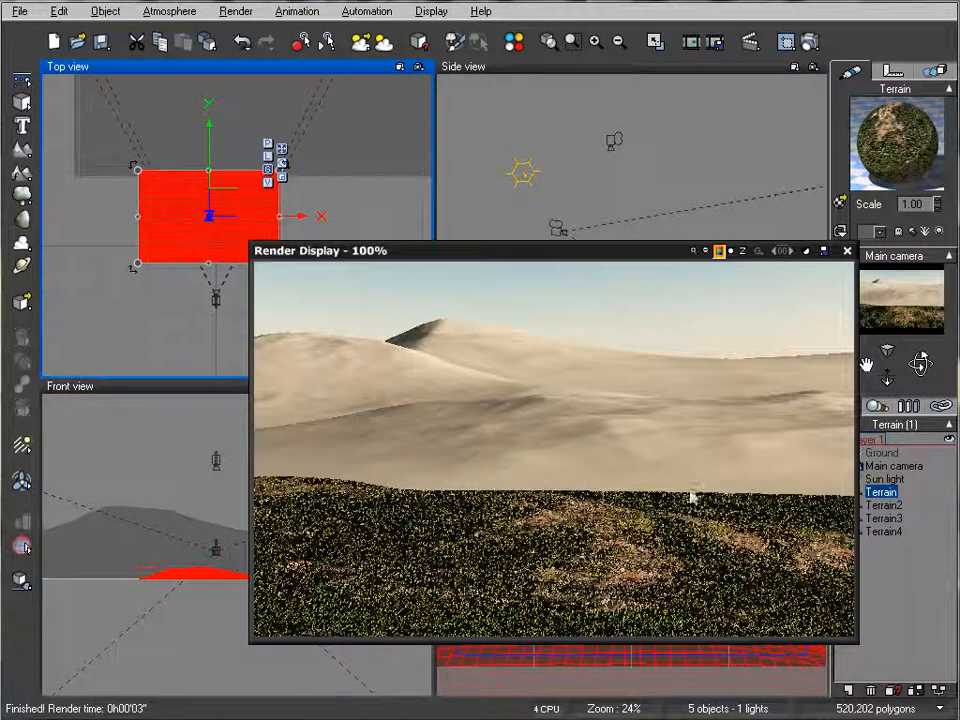
click(847, 254)
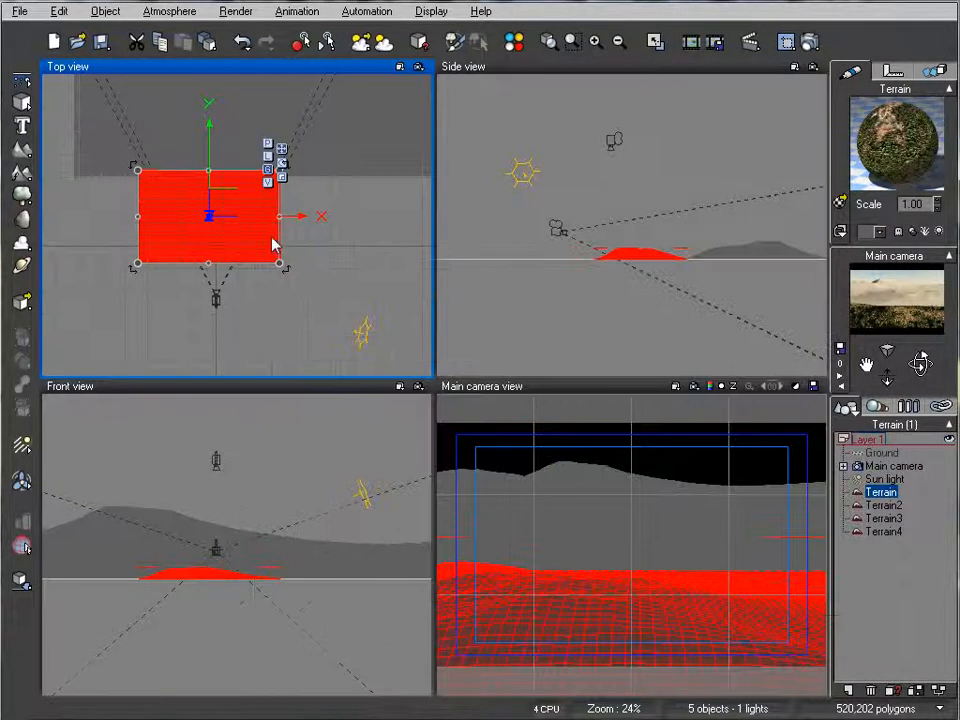
Step: Stretch the foreground terrain slightly taller along the Z axis and render the scene
click(653, 259)
drag(640, 244, 643, 234)
click(808, 43)
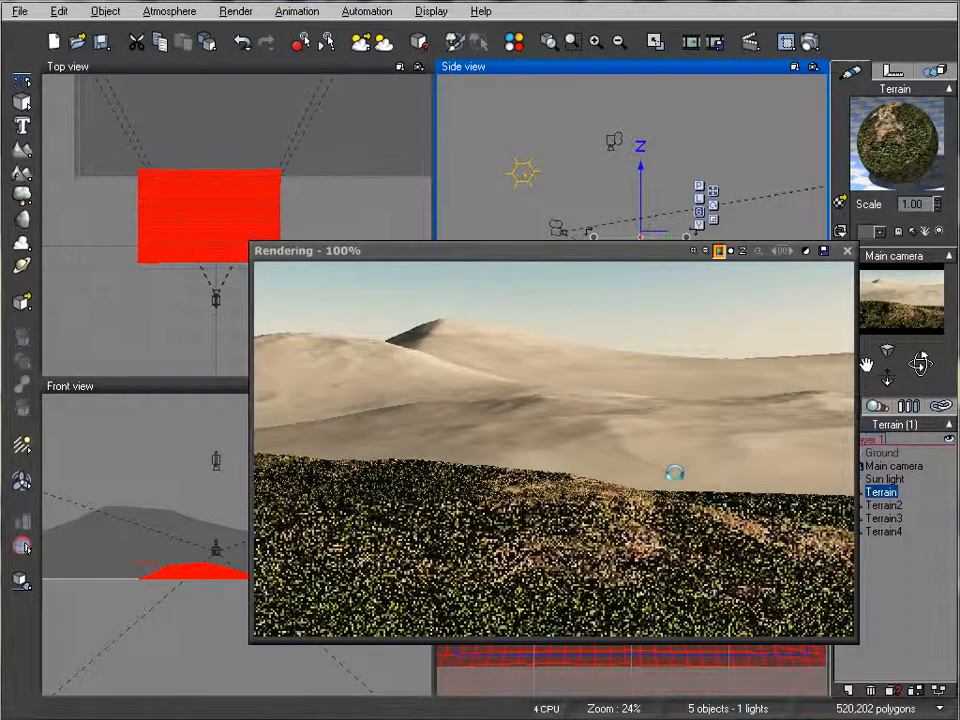
click(846, 251)
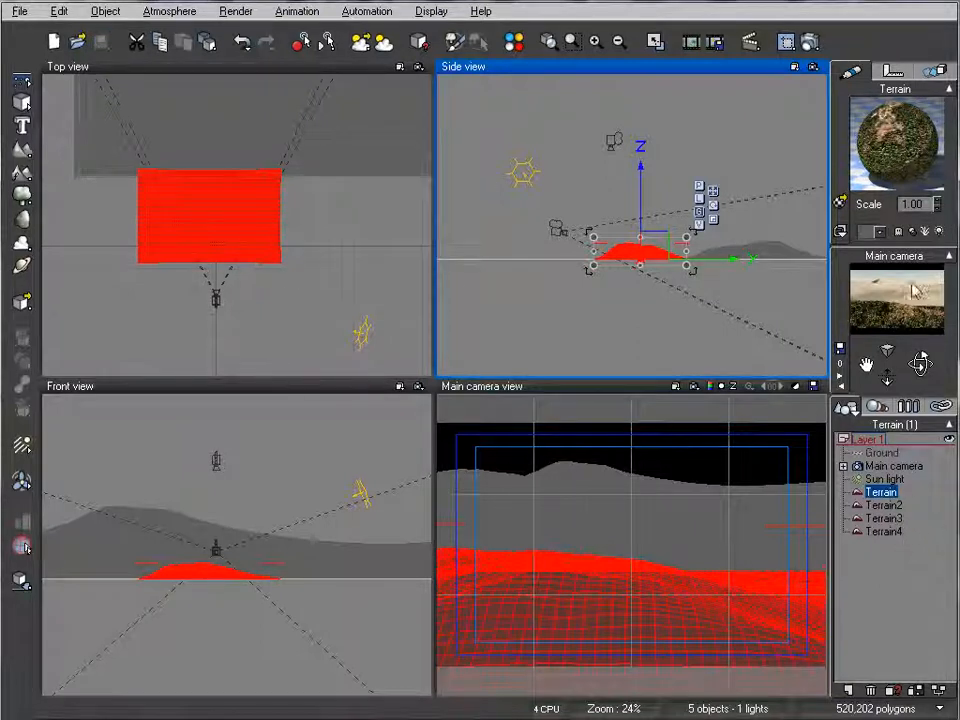
Step: Copy the foreground terrain's Mountains material onto Terrain2, Terrain3 and Terrain4 together, and render the scene
right_click(880, 143)
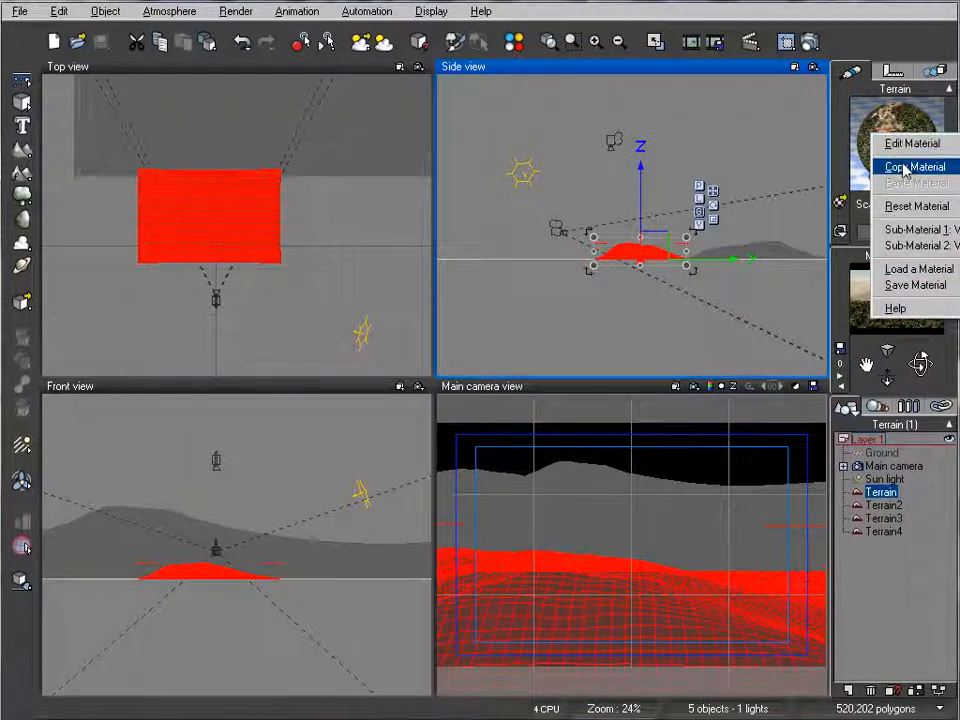
click(903, 167)
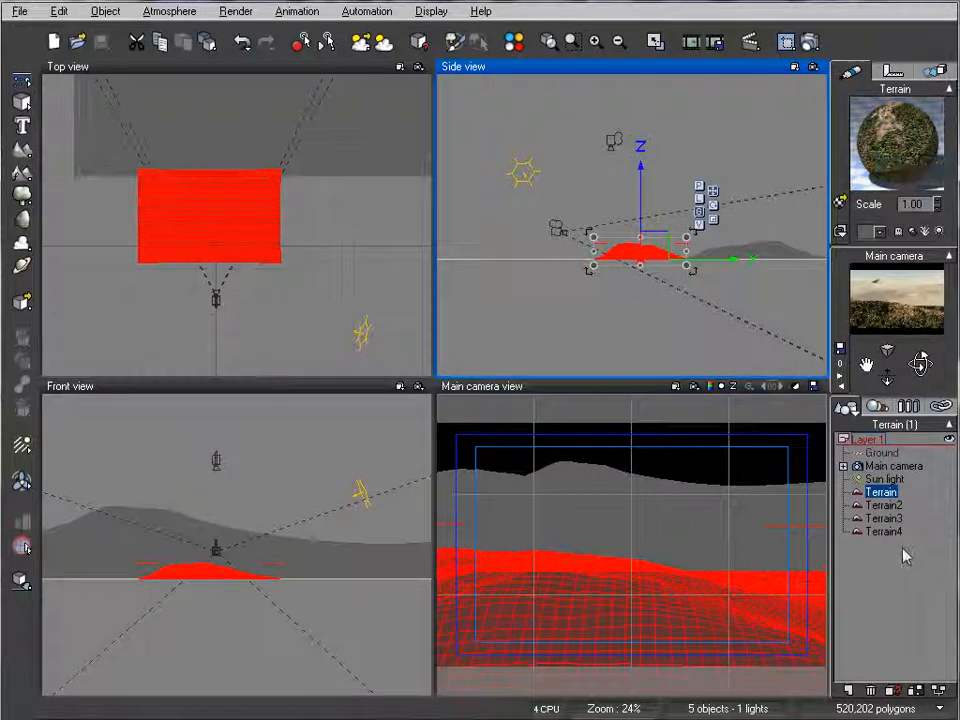
click(883, 505)
shift+click(883, 531)
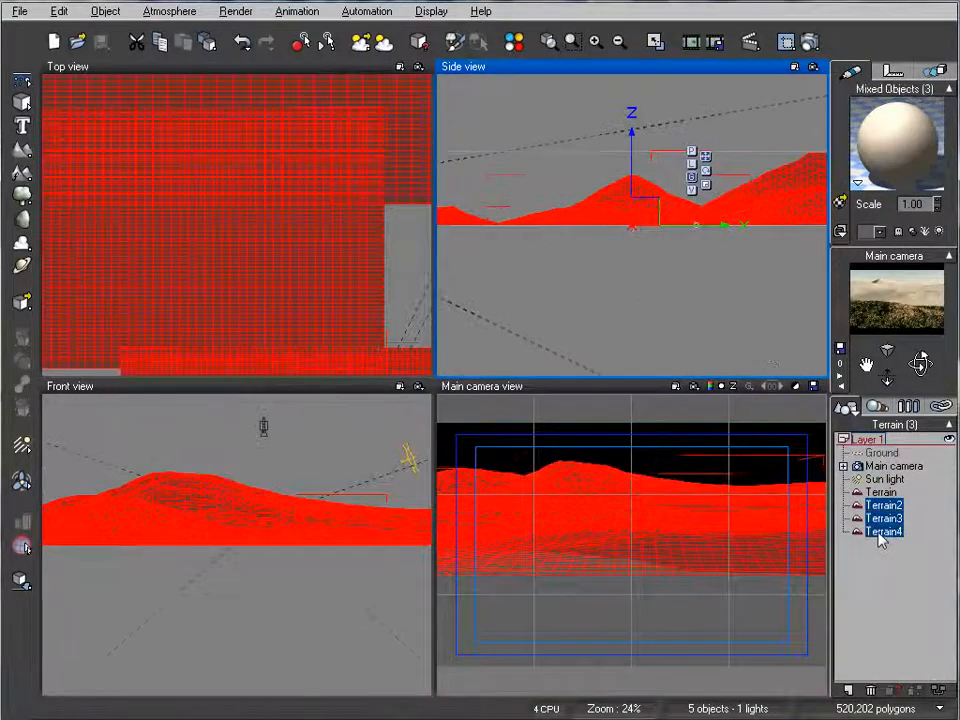
right_click(882, 170)
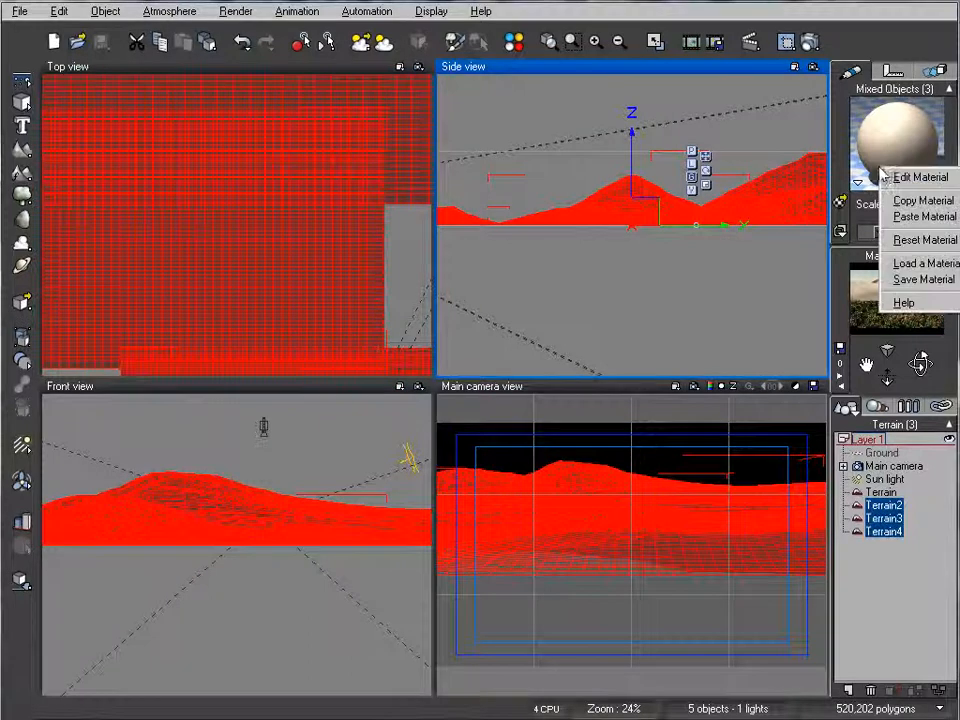
click(917, 217)
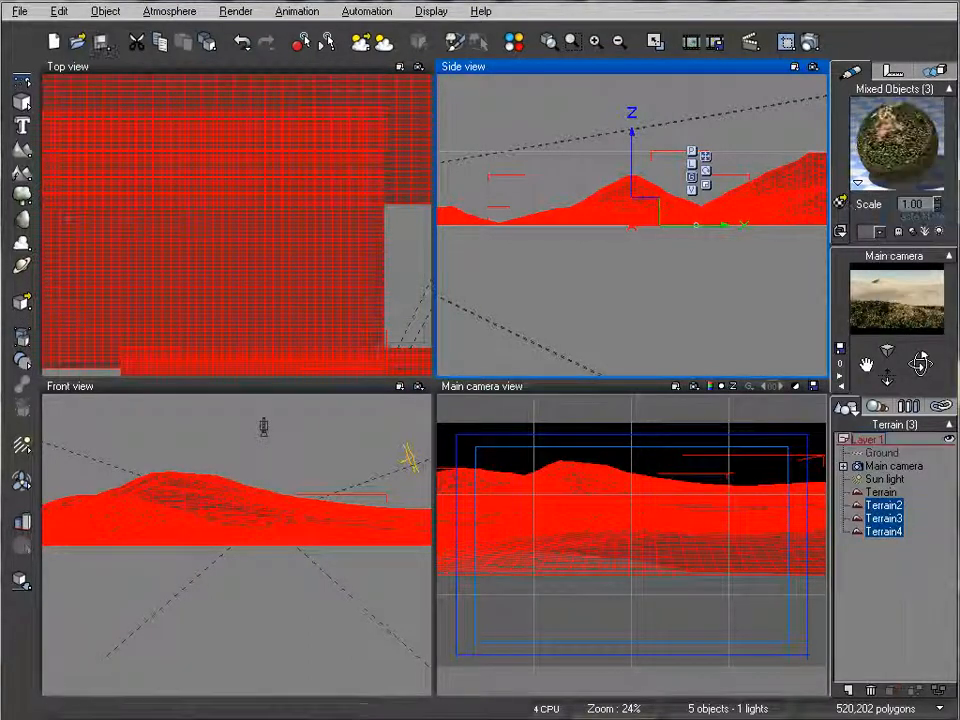
click(808, 43)
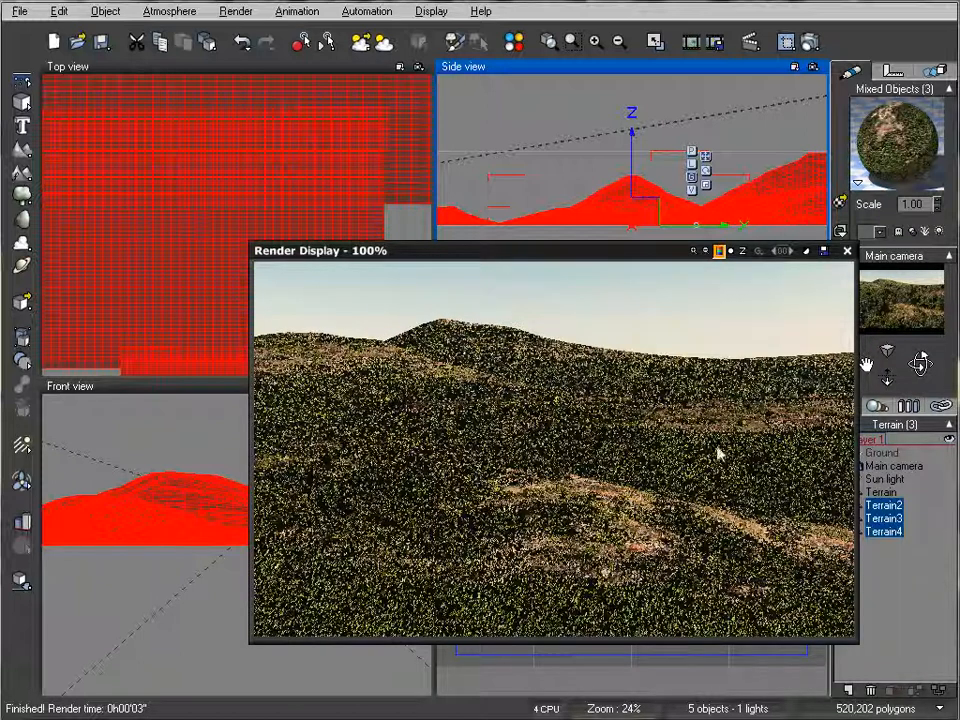
click(847, 251)
Step: Set the atmosphere's haze ground density to 85%, fog ground density to 79% and aerial perspective to 20
click(156, 14)
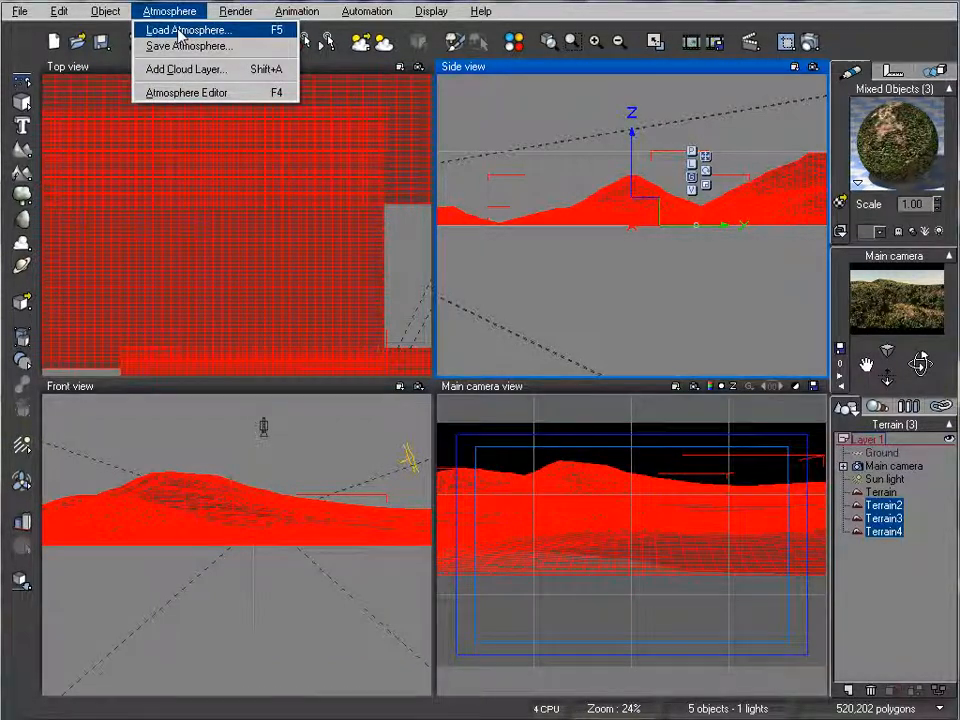
click(200, 92)
click(489, 216)
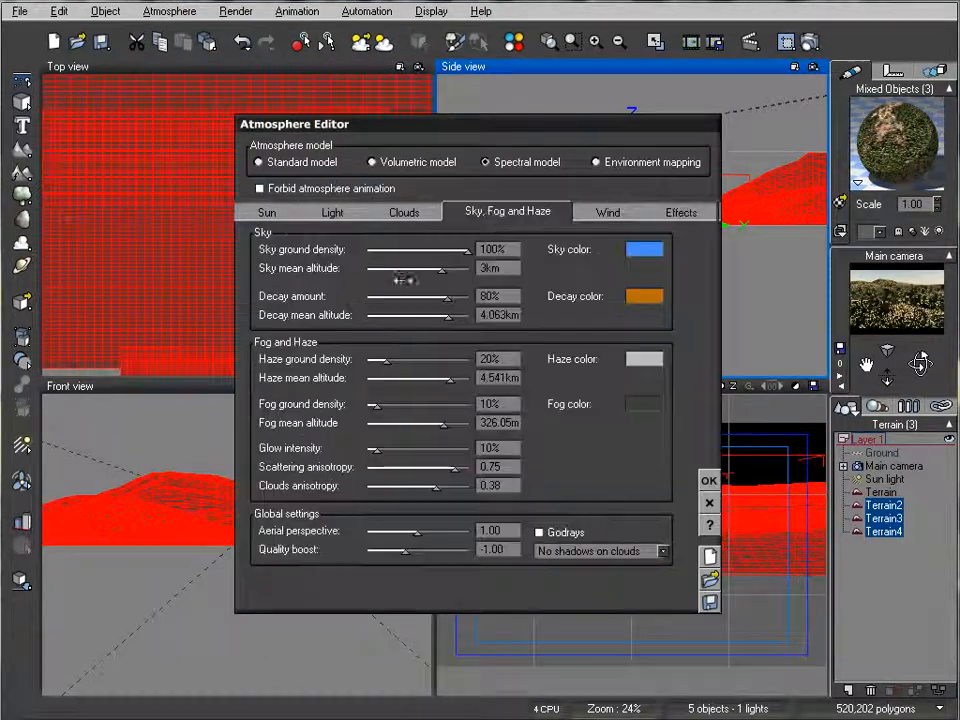
drag(397, 402, 449, 396)
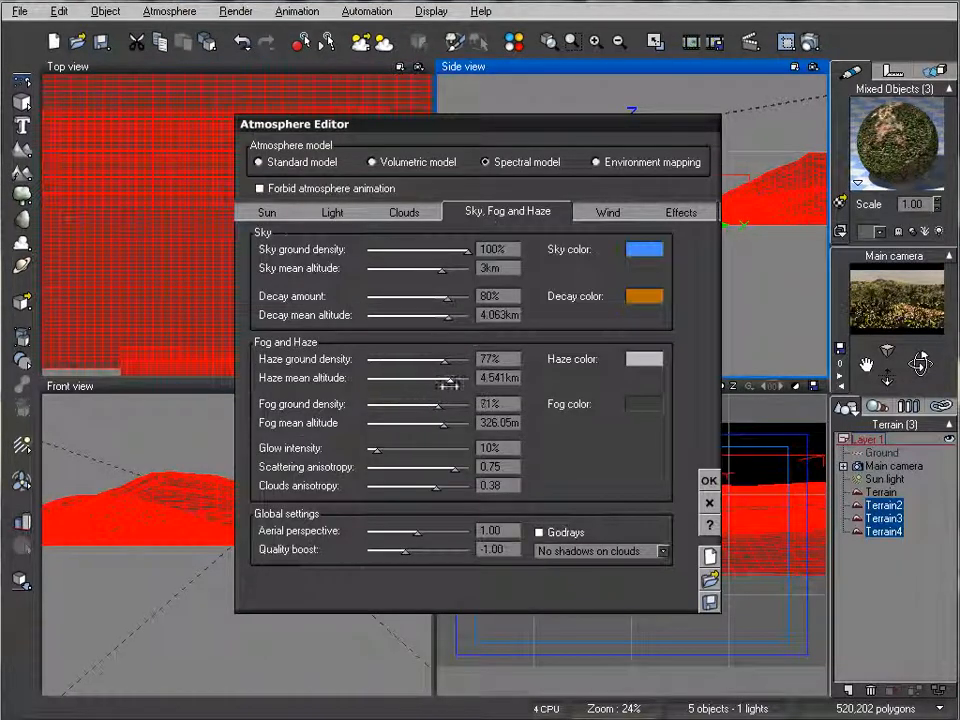
drag(416, 531, 468, 531)
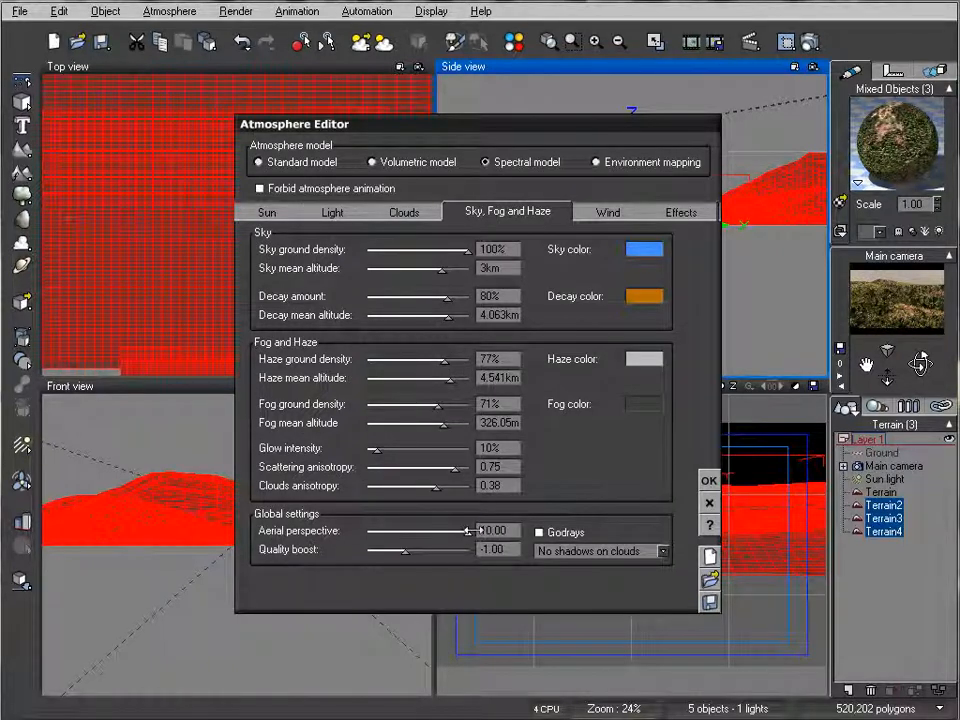
drag(455, 357, 463, 360)
drag(442, 405, 450, 406)
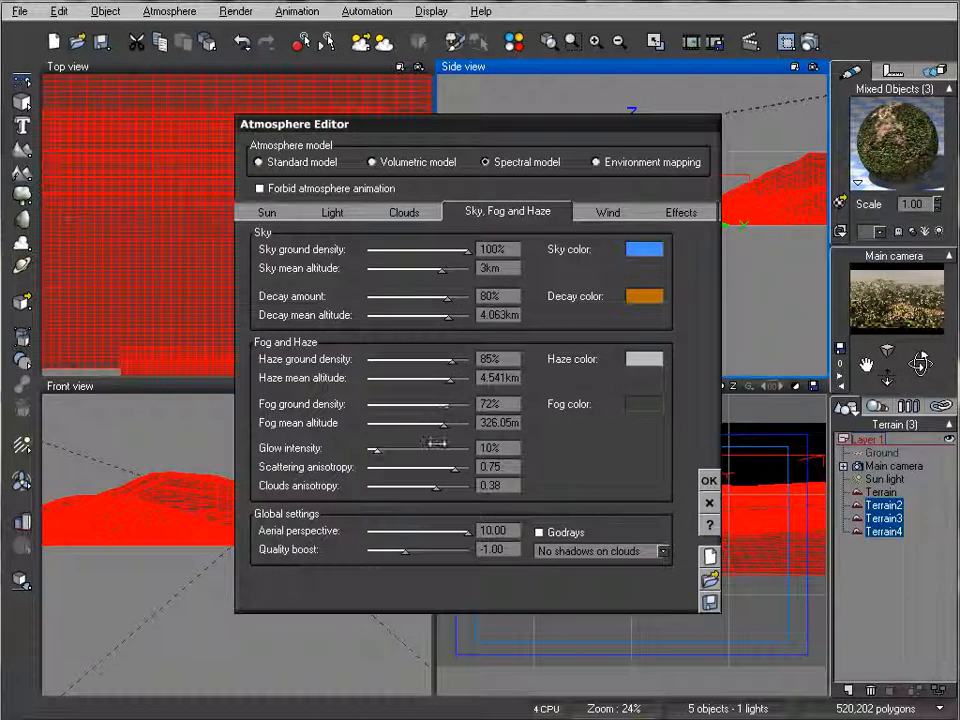
double_click(491, 531)
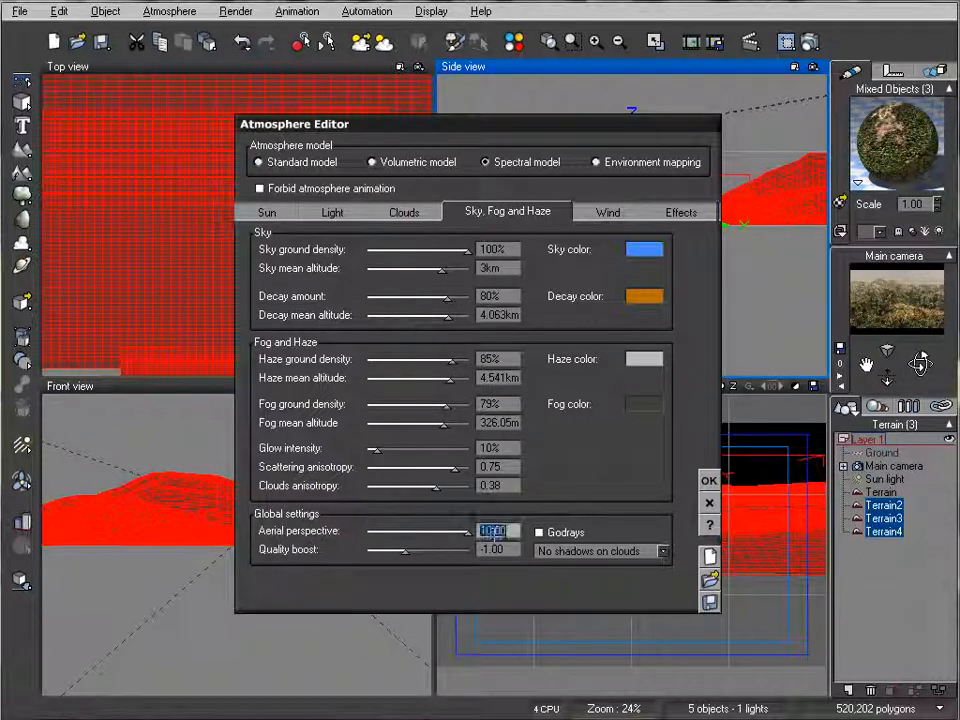
text(20)
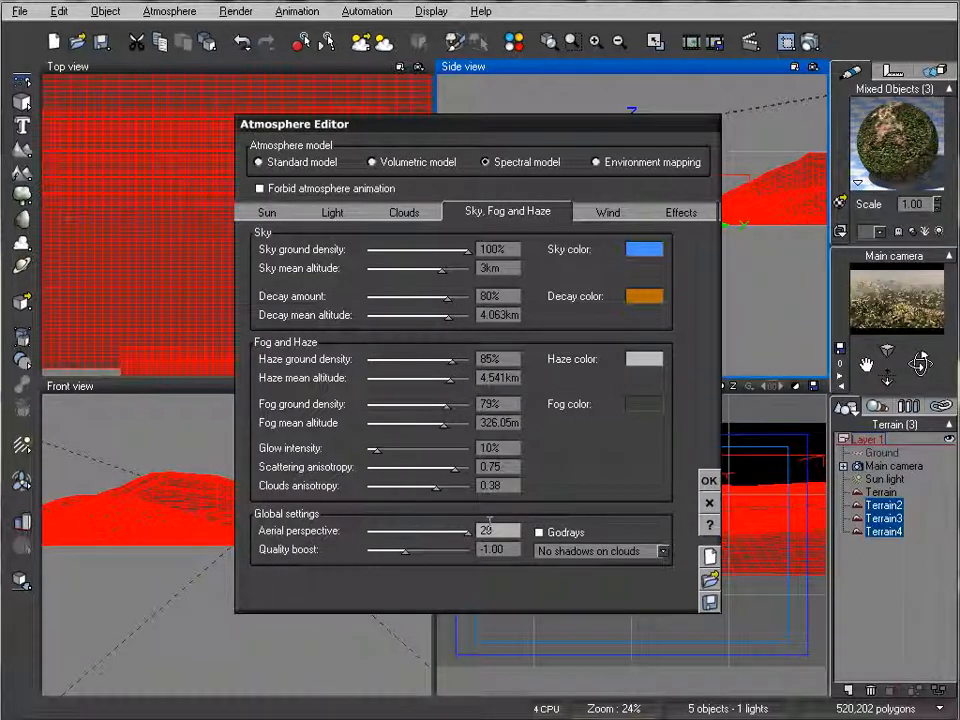
Step: Apply the haze, fog and aerial perspective settings to the atmosphere and render the scene
click(709, 481)
click(806, 42)
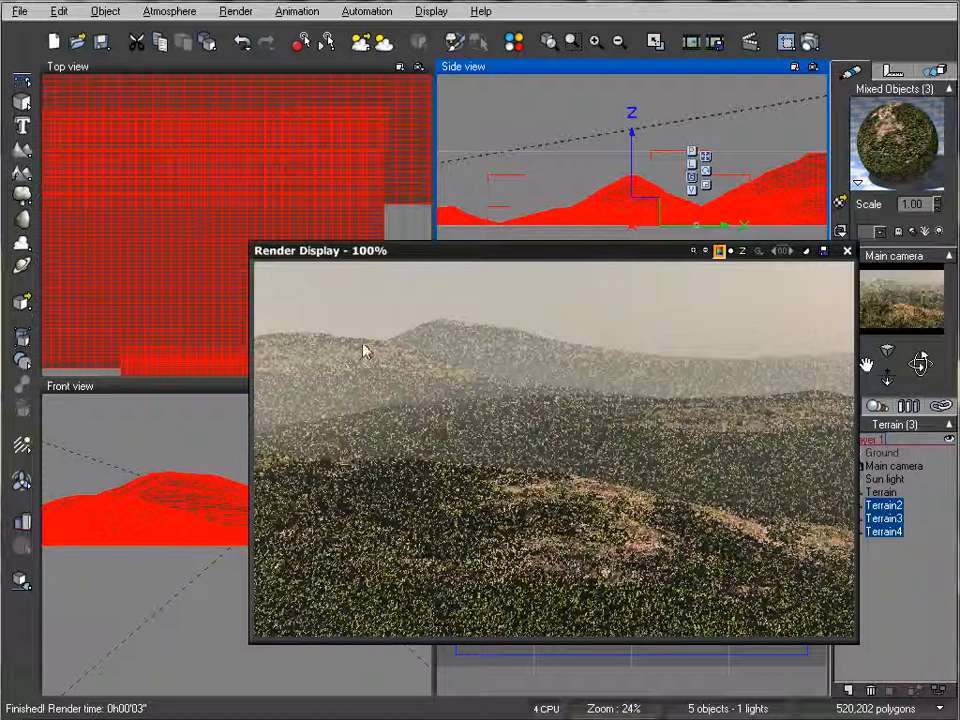
click(847, 251)
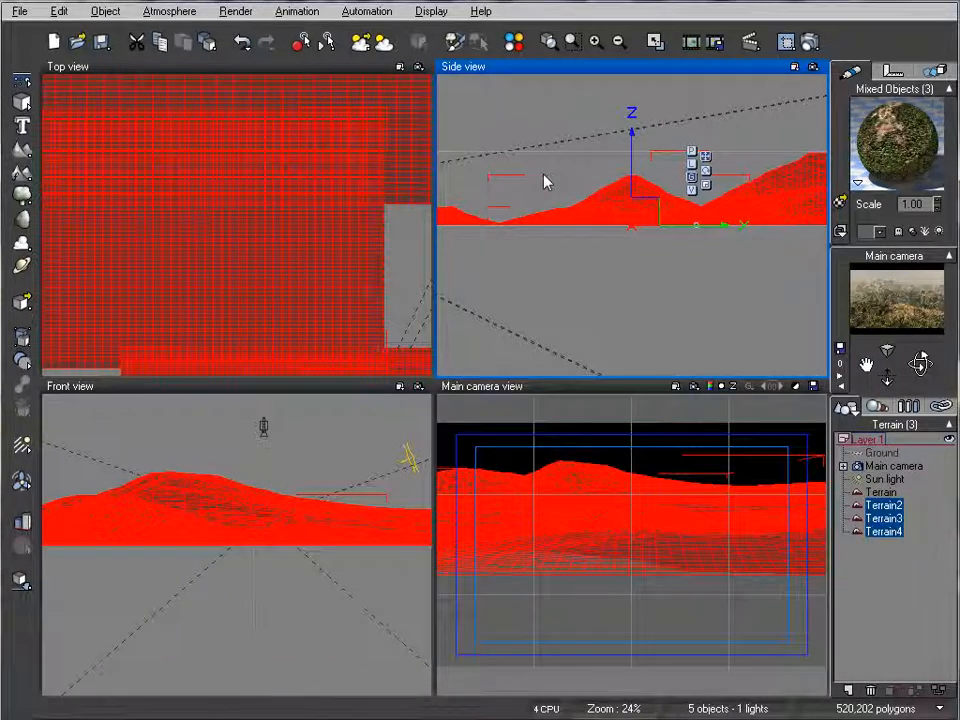
Step: Load the Default atmosphere from the Physical collection into the scene
click(165, 11)
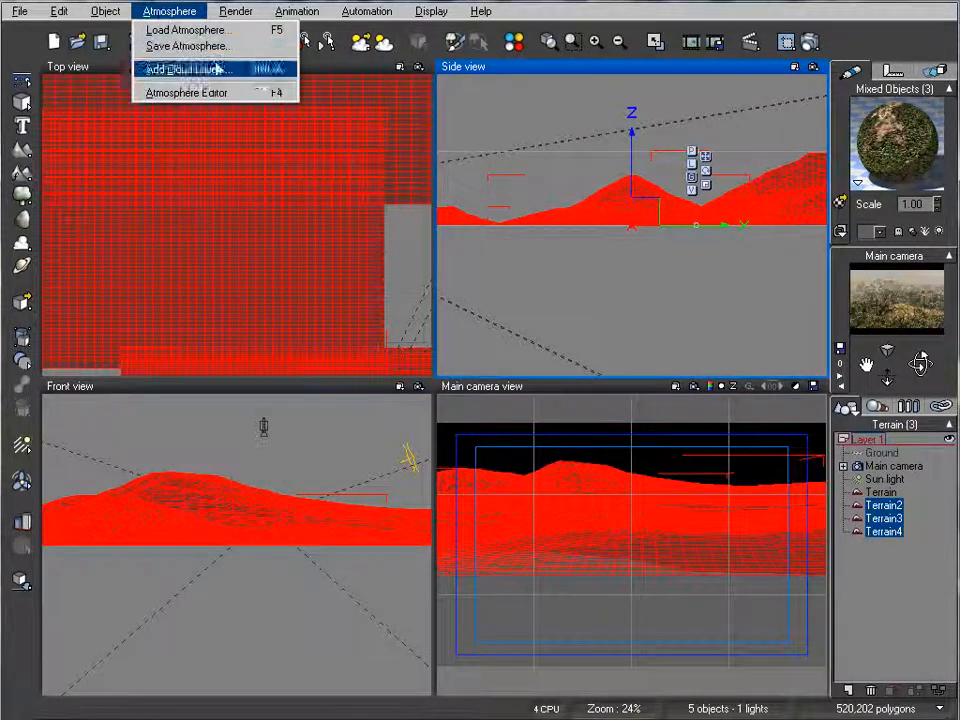
click(218, 29)
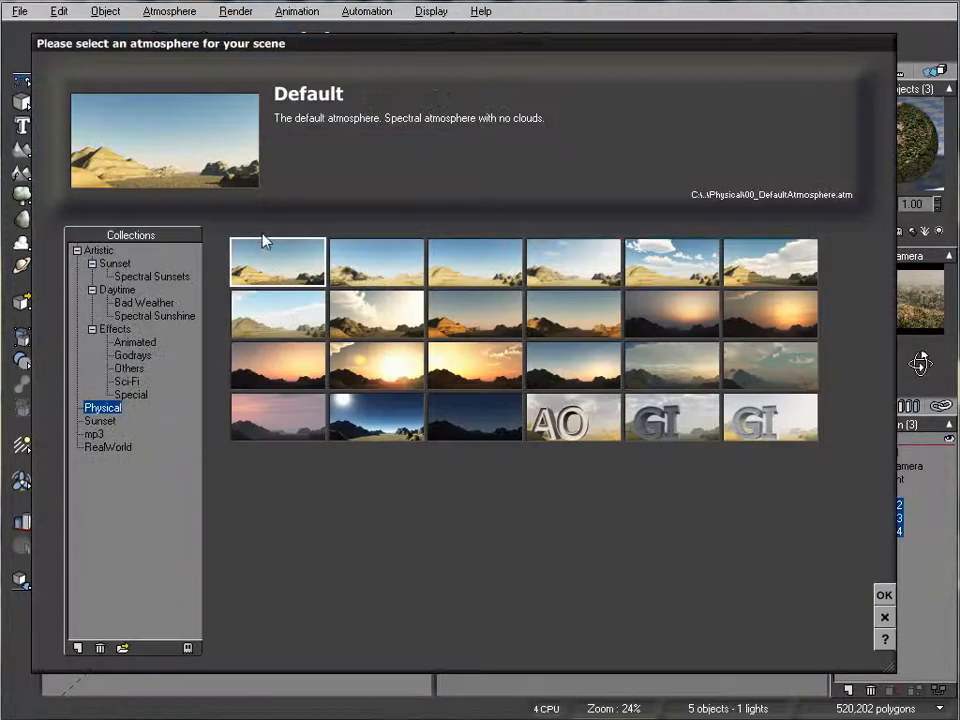
click(884, 595)
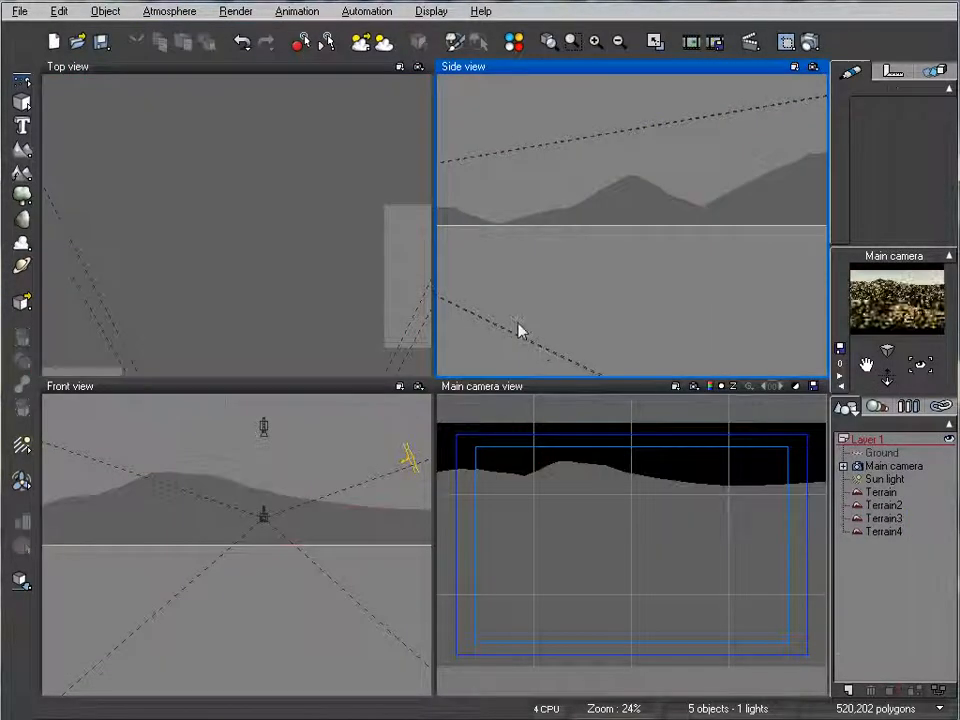
Step: In the foreground terrain's Mountains material, convert the Vegetation sub-material into an EcoSystem with dynamic population enabled
click(881, 492)
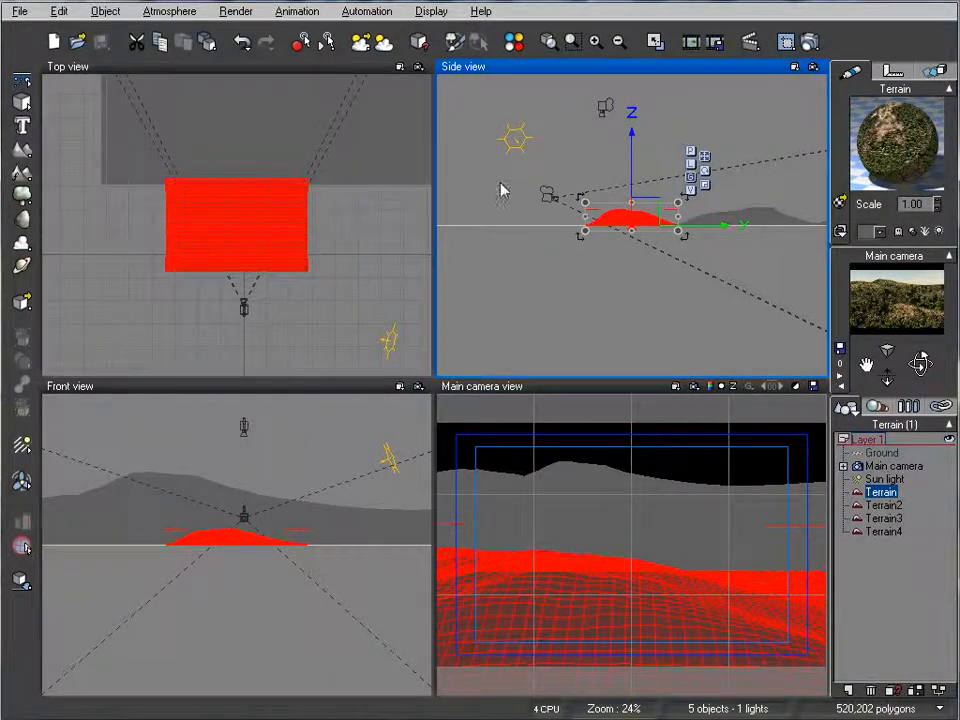
double_click(929, 151)
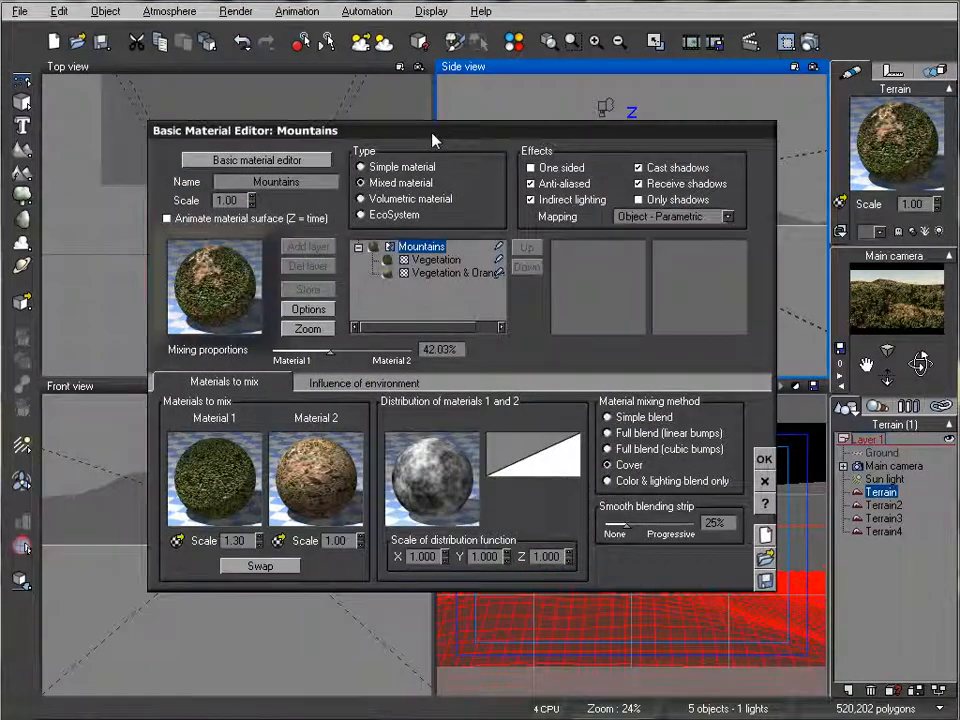
click(436, 259)
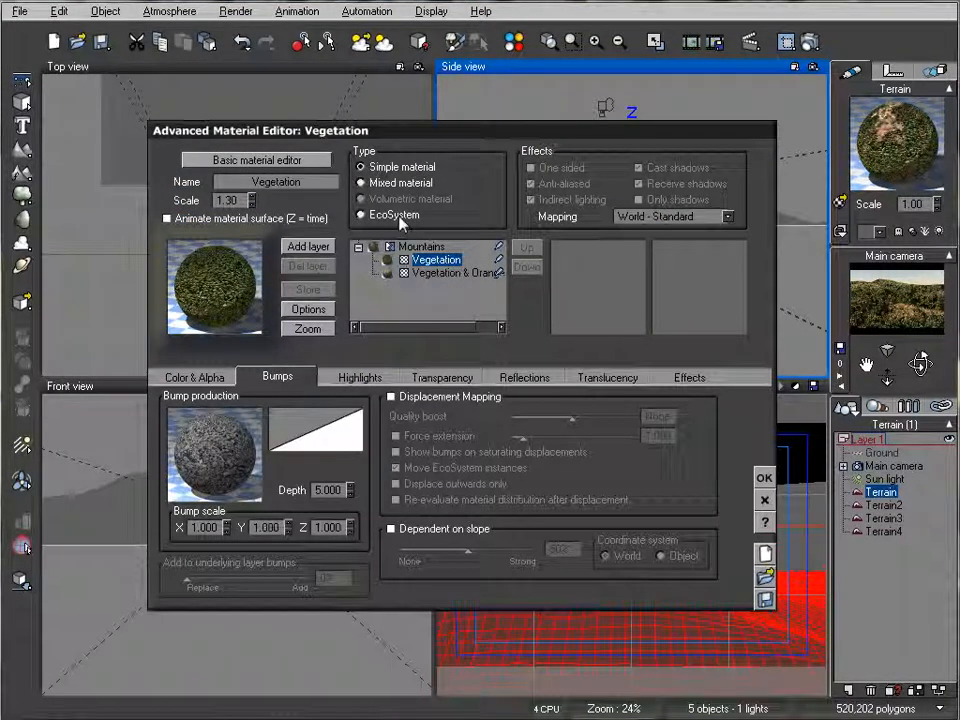
click(400, 220)
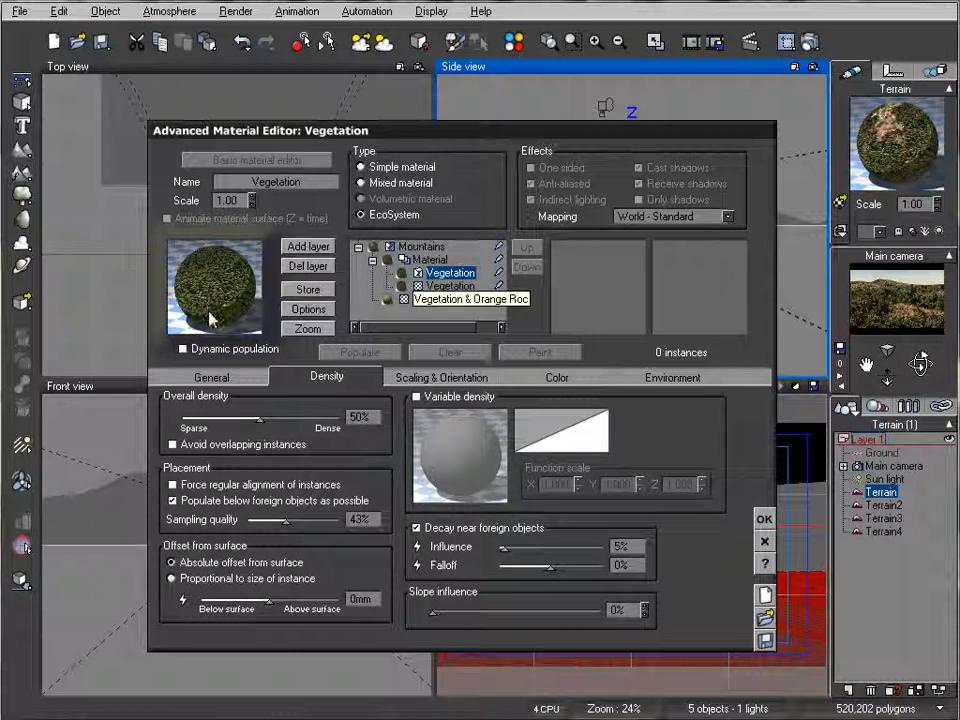
click(183, 349)
Step: Add the Alder - Autumn tree to the EcoSystem population of the Vegetation layer
click(240, 377)
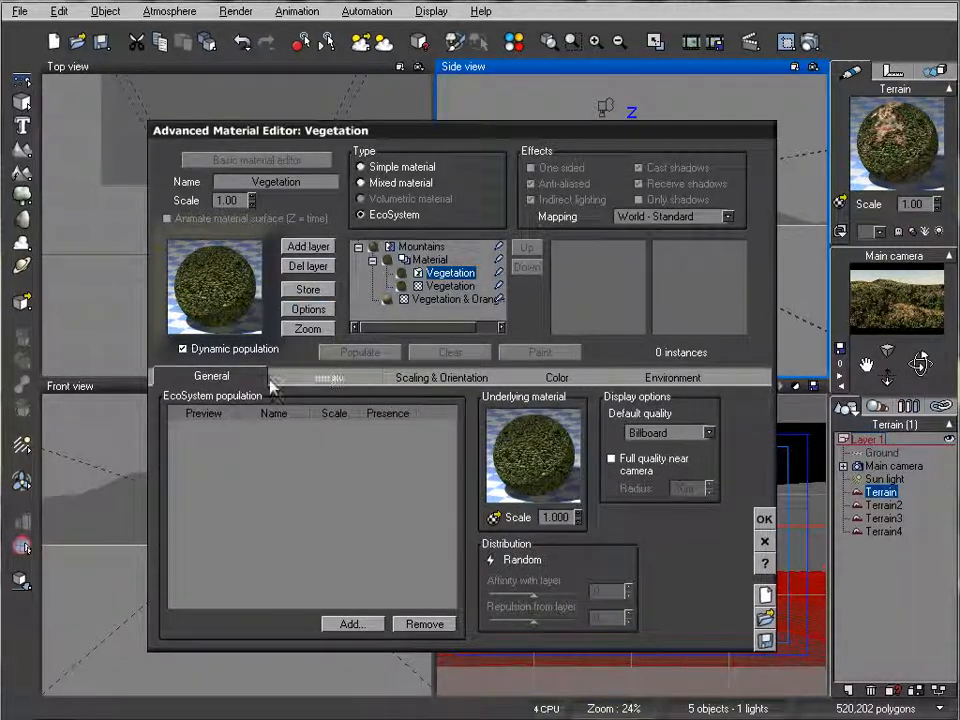
click(353, 627)
click(390, 651)
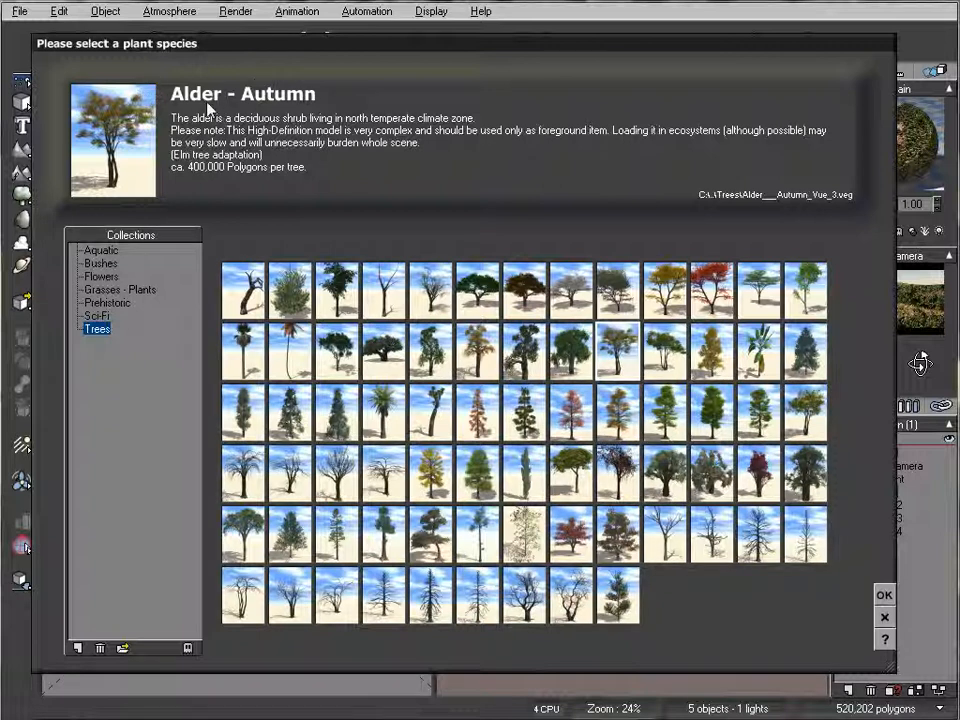
click(640, 366)
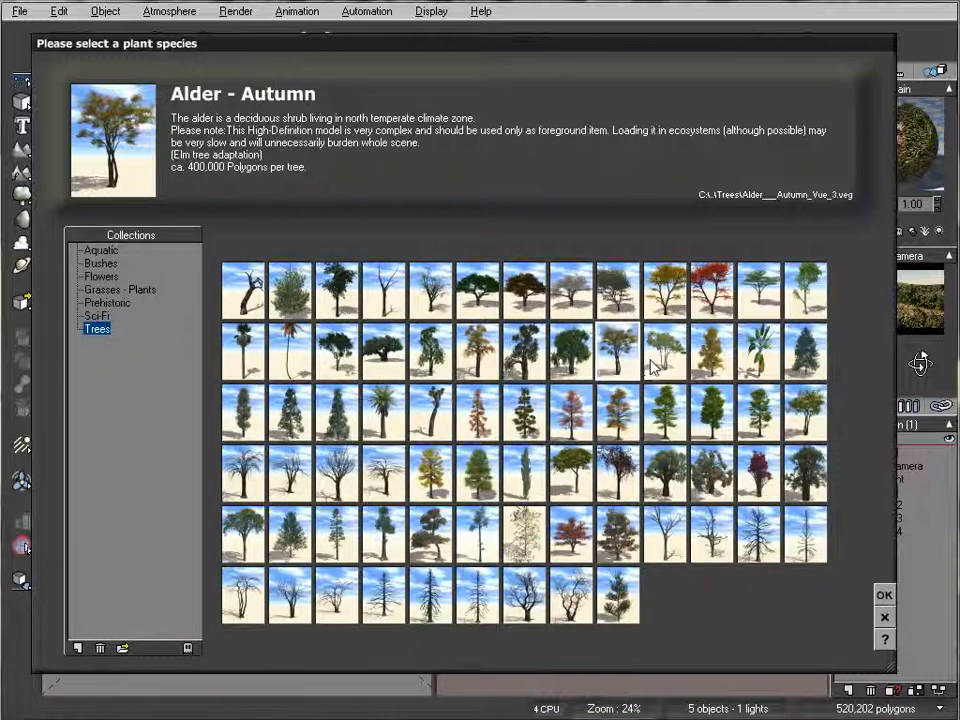
click(626, 353)
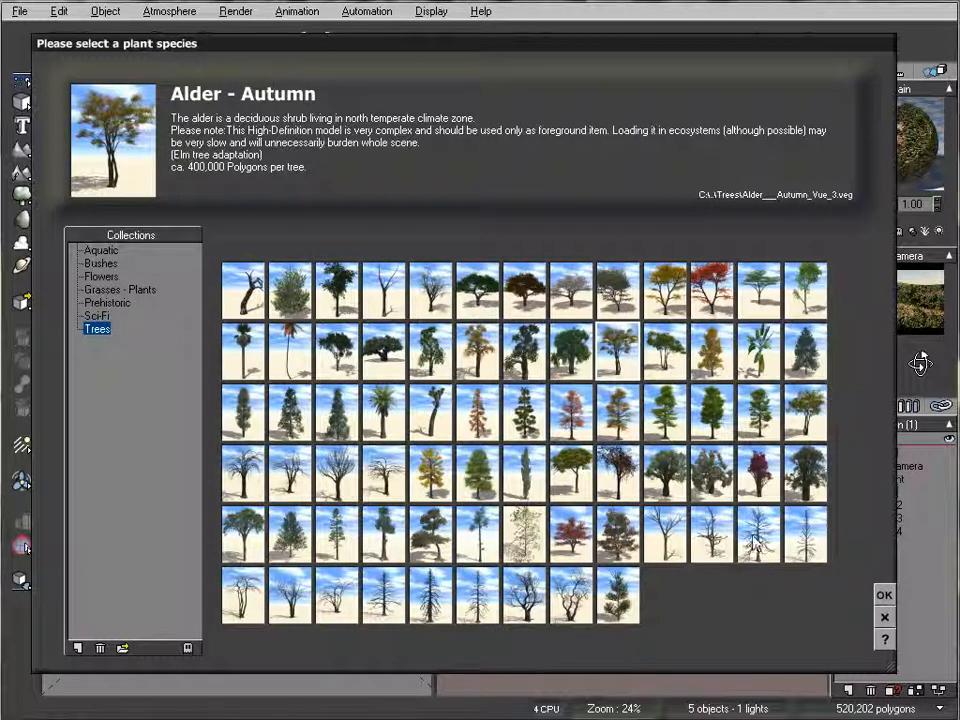
click(884, 597)
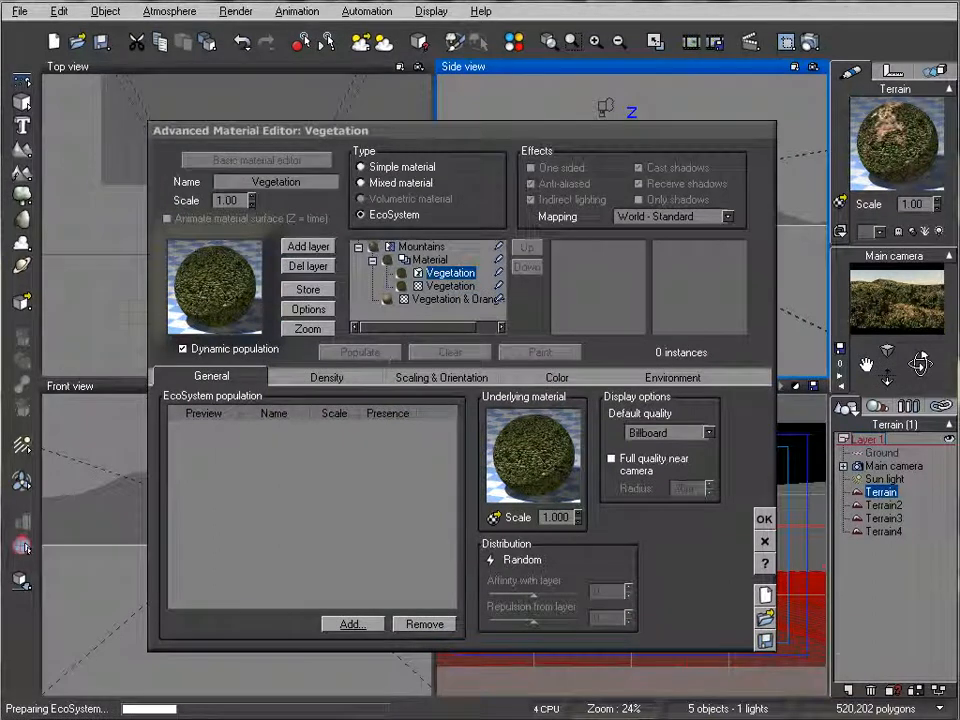
Step: Add the Alder - Late Spring tree as a second species in the EcoSystem population
click(345, 624)
click(378, 650)
click(614, 340)
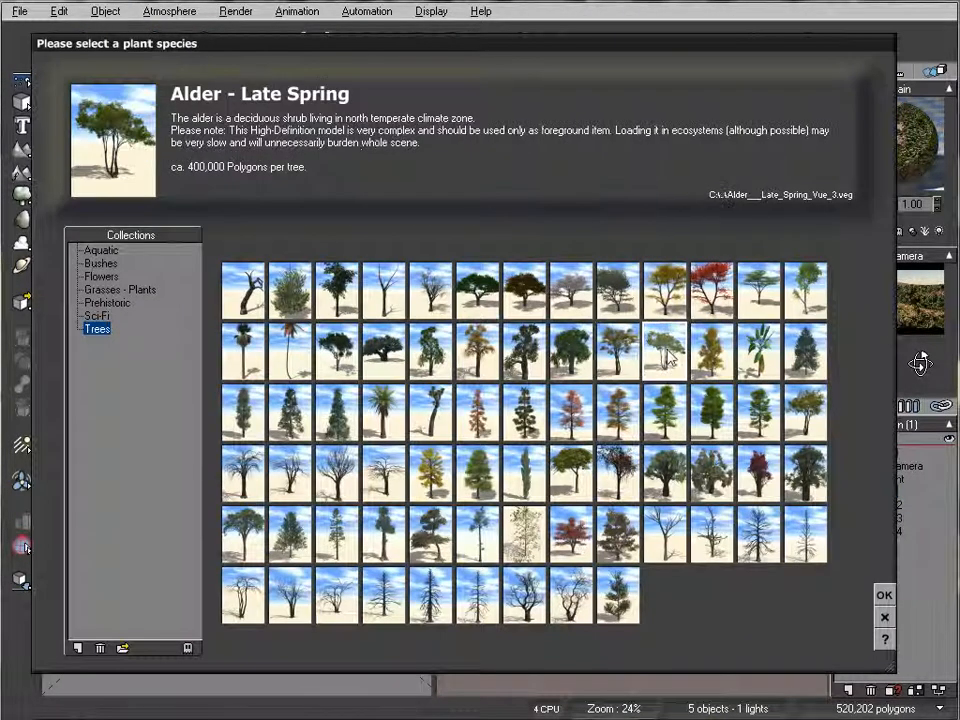
click(884, 596)
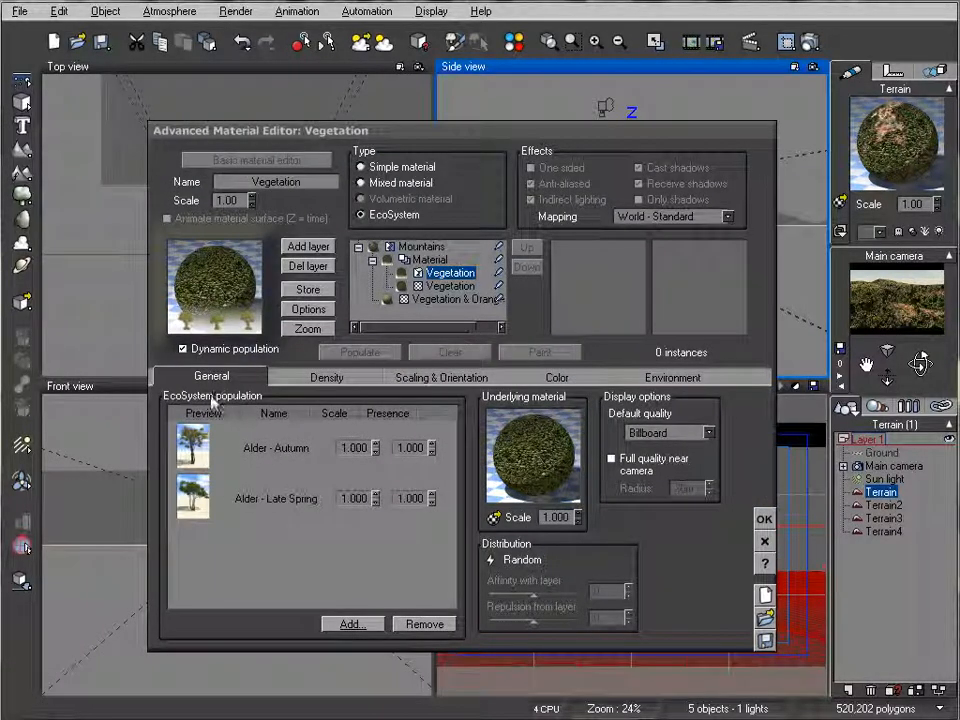
Step: Set the EcoSystem's overall density to 70% without decay near foreign objects, and its overall scaling to 0.378
click(326, 377)
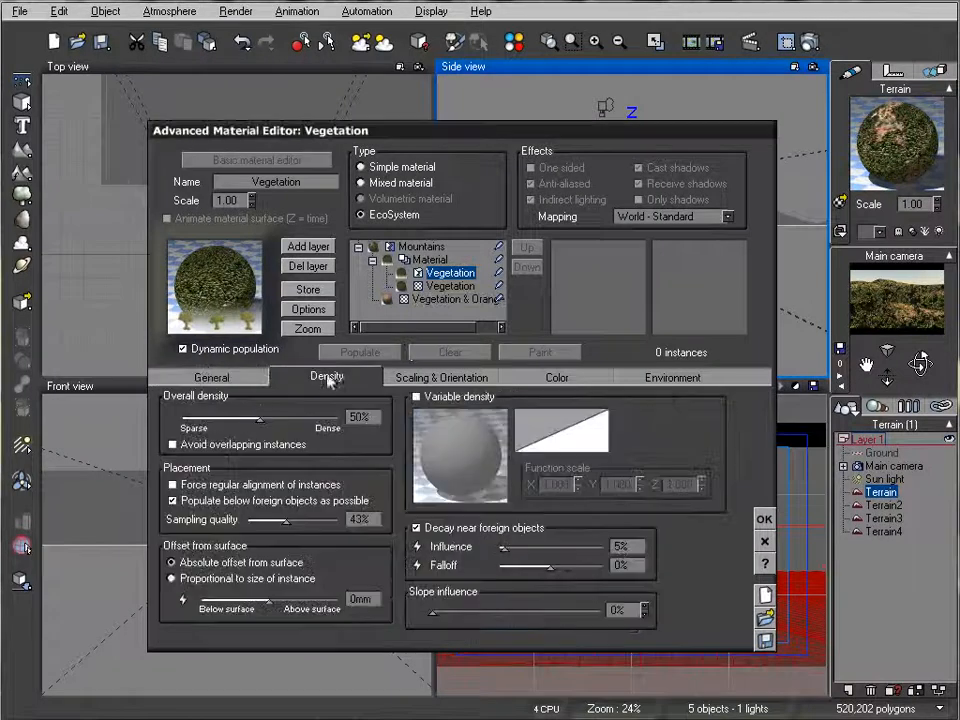
drag(262, 418, 295, 417)
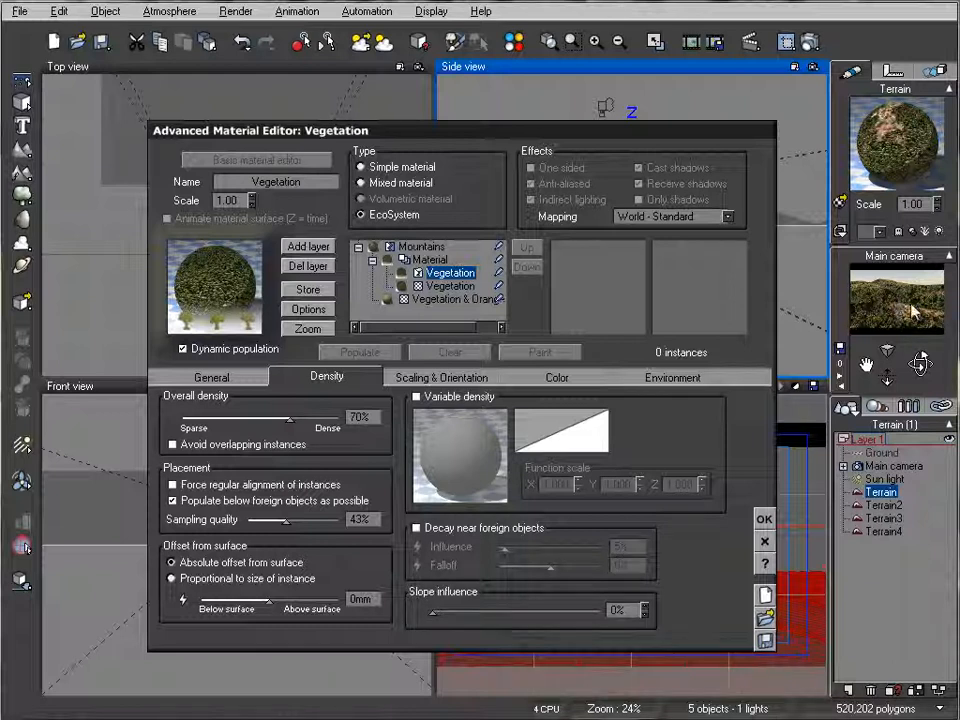
click(417, 378)
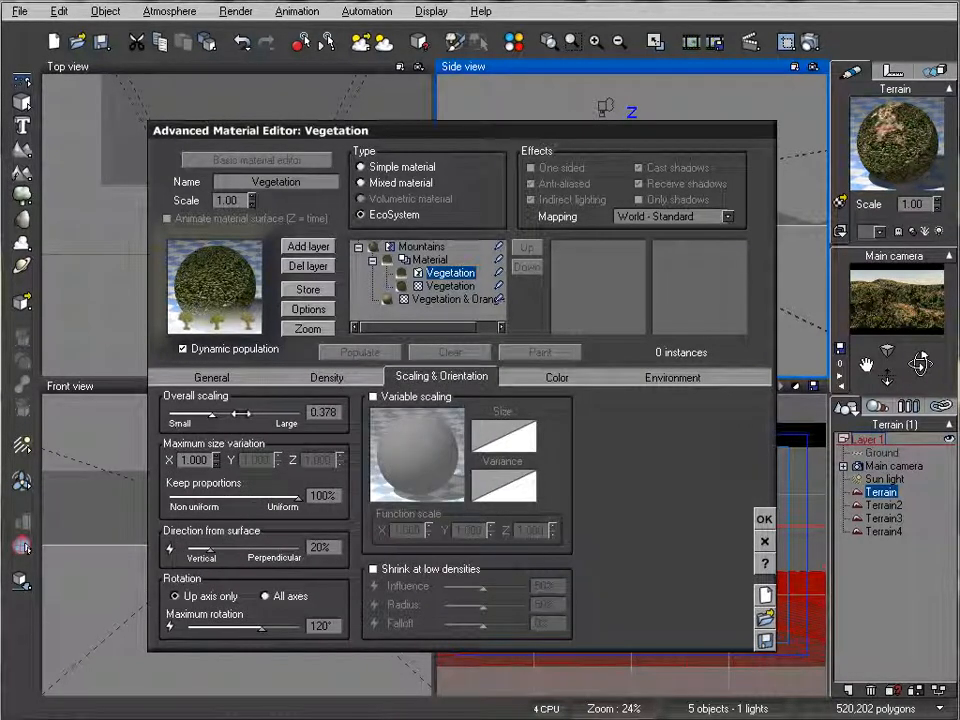
Step: Limit the EcoSystem's upper altitude range to 0.68 with 7% top fuzziness, apply the material and render the scene
click(672, 377)
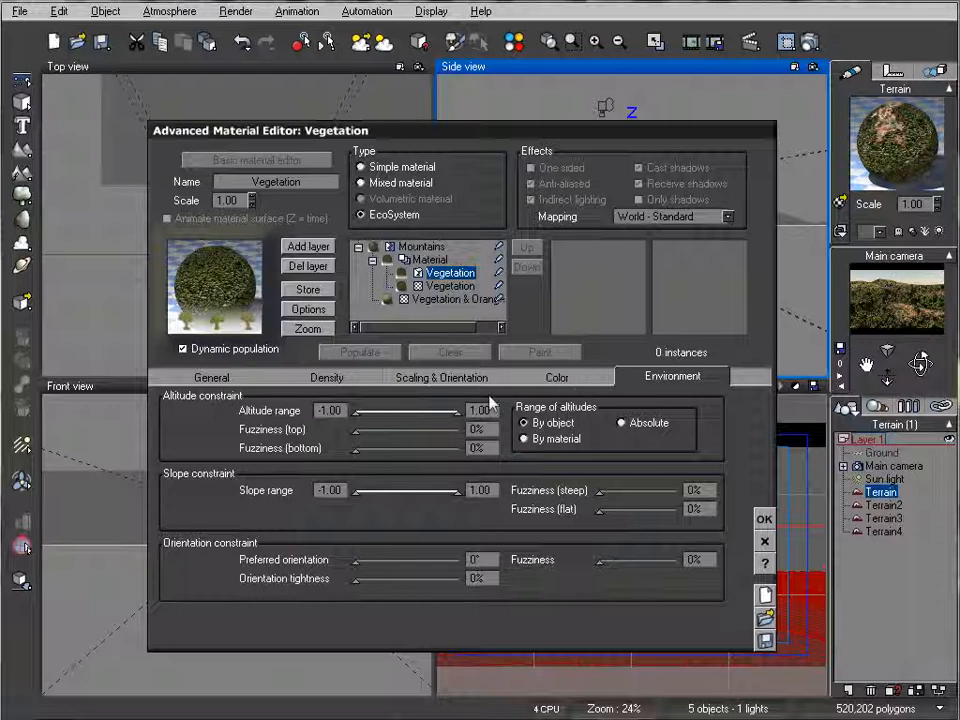
drag(455, 411, 448, 410)
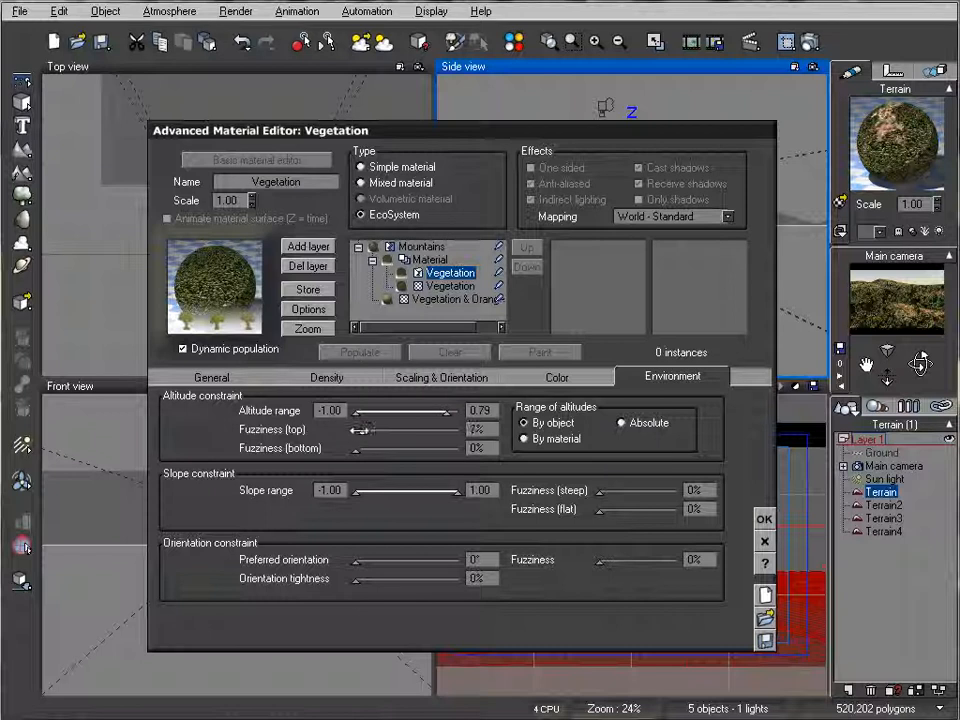
drag(452, 411, 441, 411)
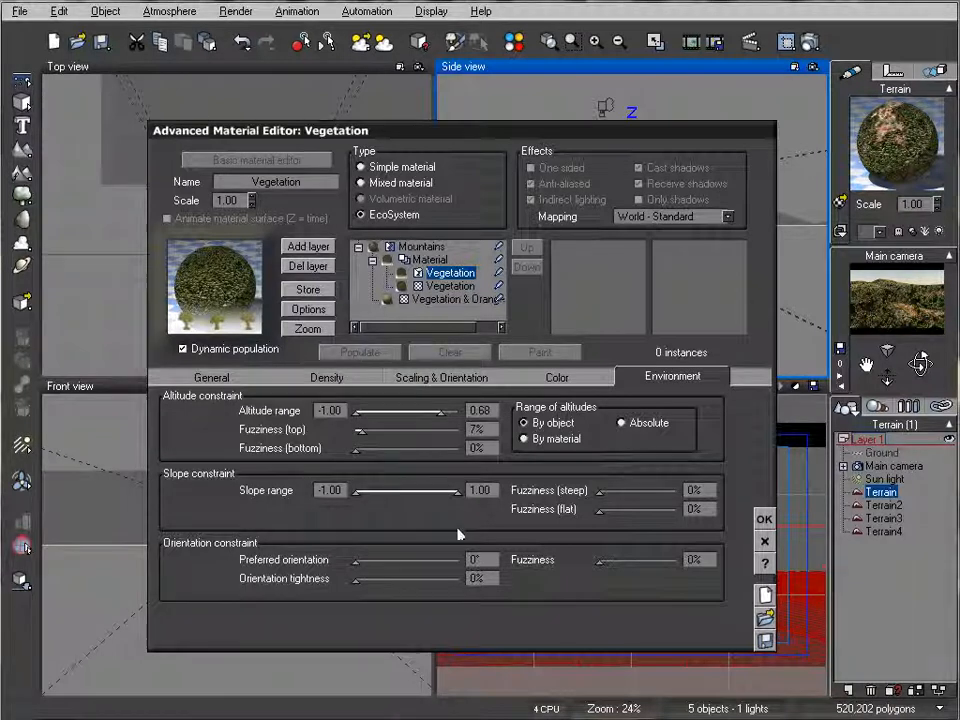
click(765, 520)
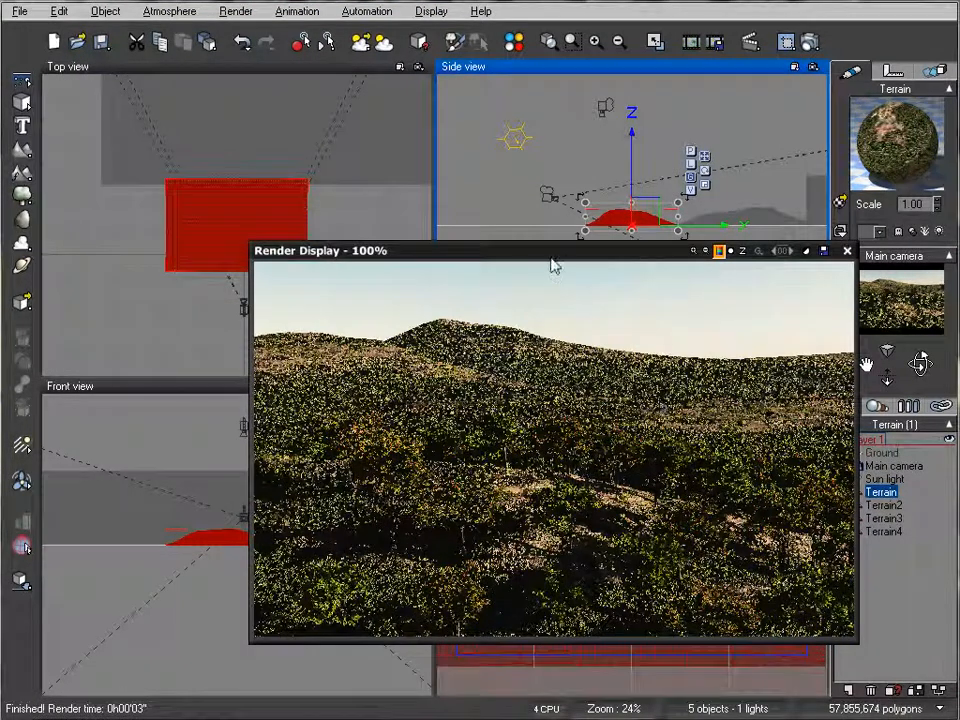
drag(548, 251, 506, 180)
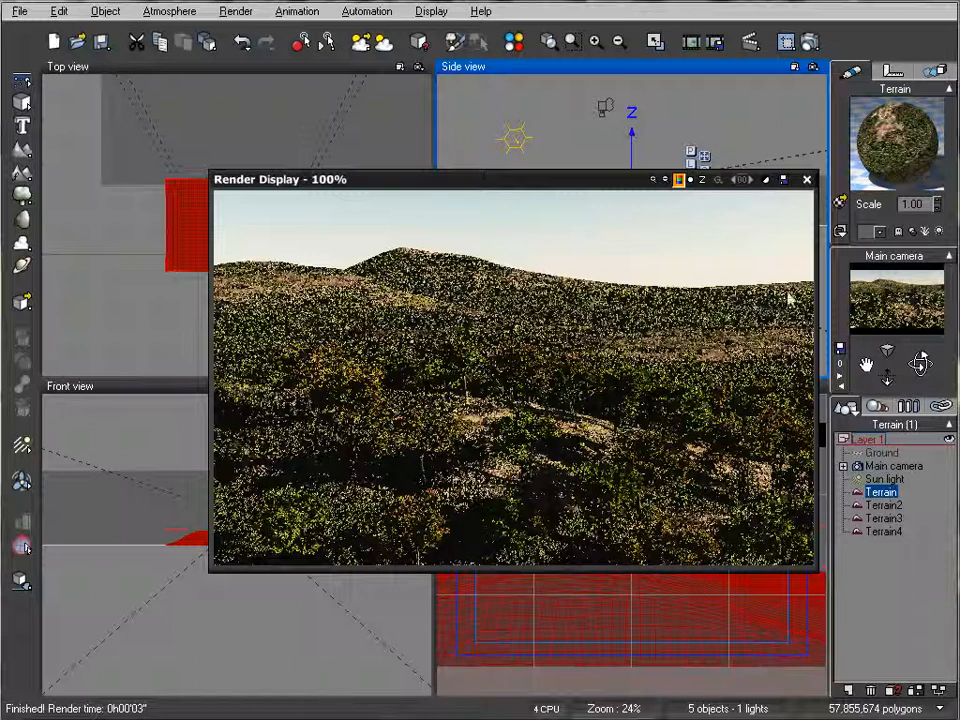
click(806, 181)
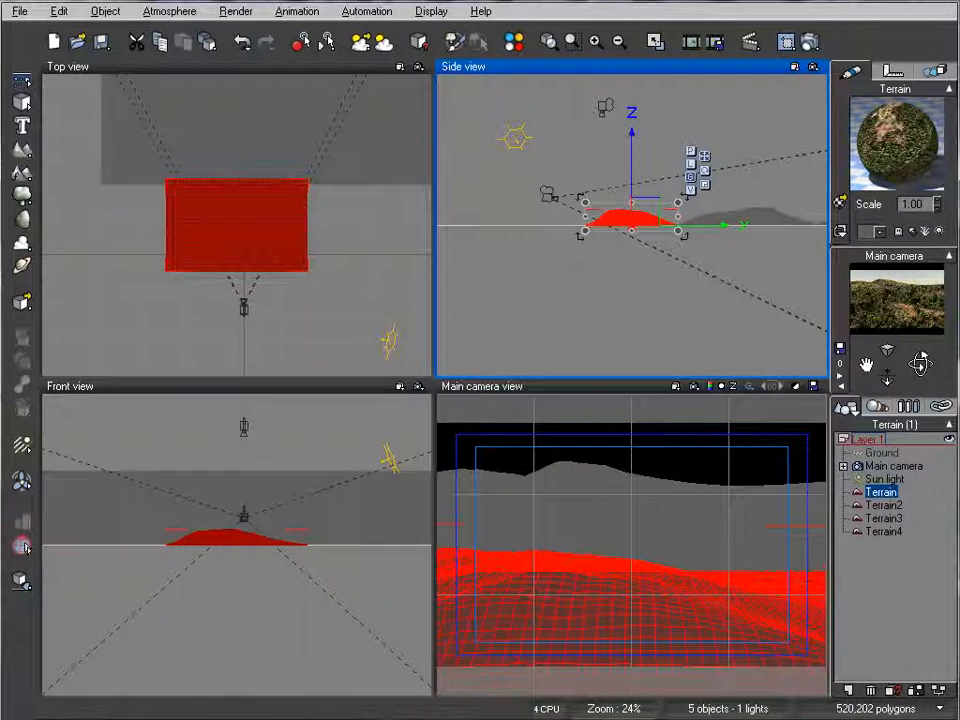
Step: Copy the foreground terrain's EcoSystem material onto Terrain2, Terrain3 and Terrain4 together, and render the scene
right_click(886, 163)
click(938, 196)
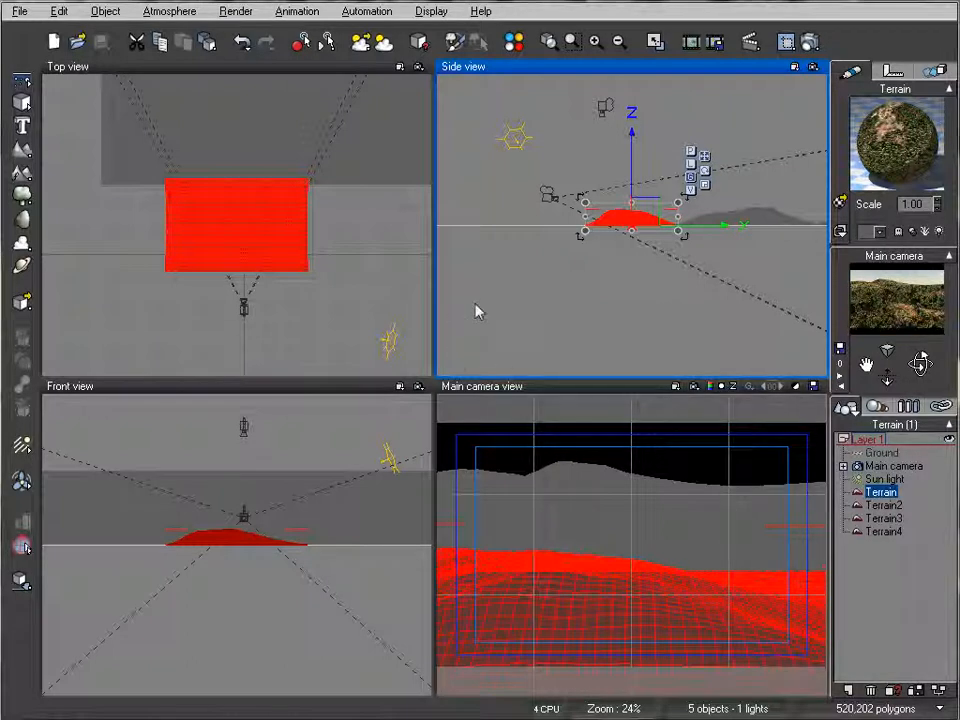
click(890, 505)
shift+click(890, 531)
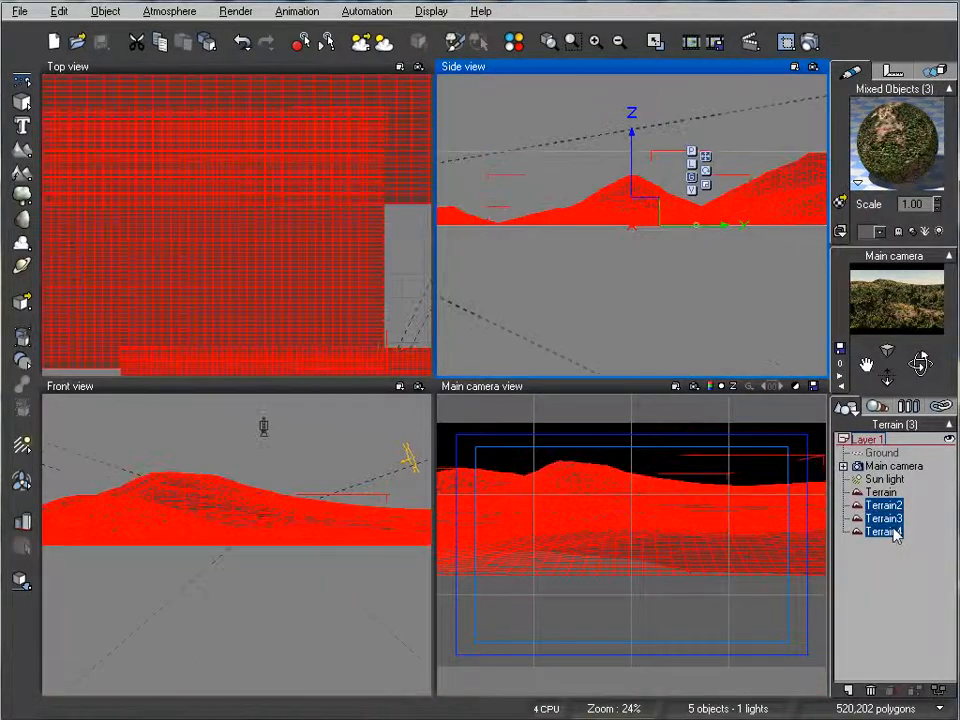
right_click(905, 110)
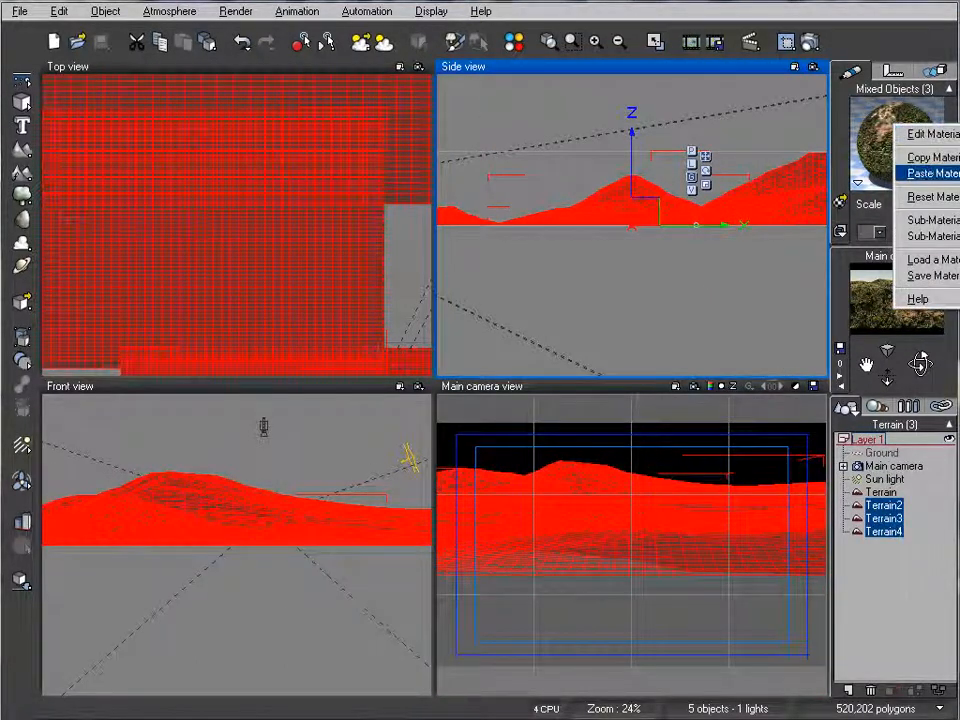
click(930, 173)
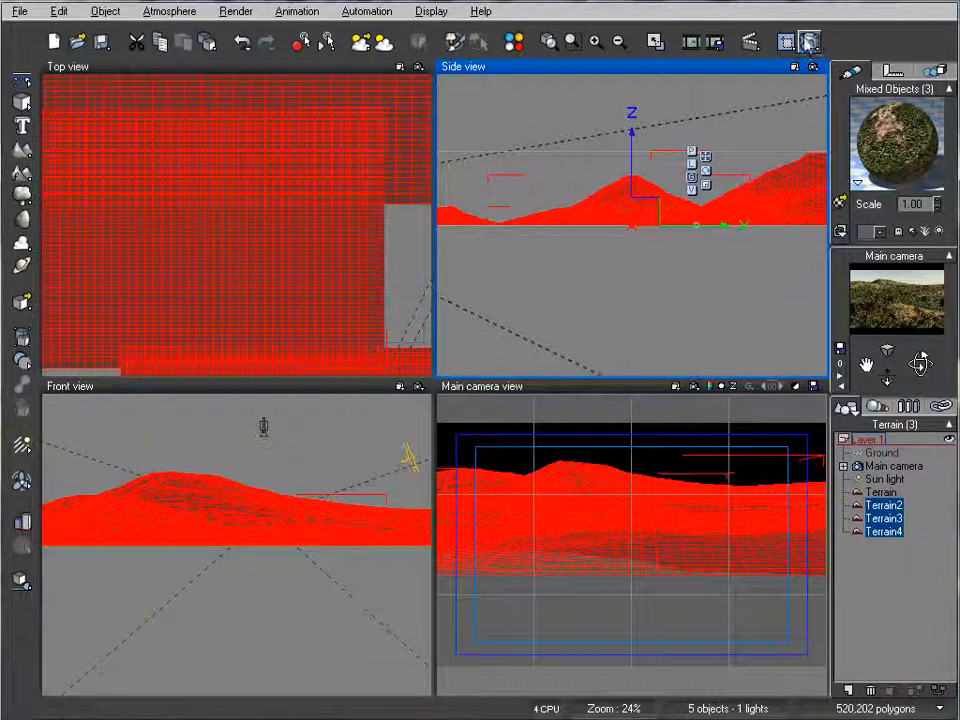
click(810, 41)
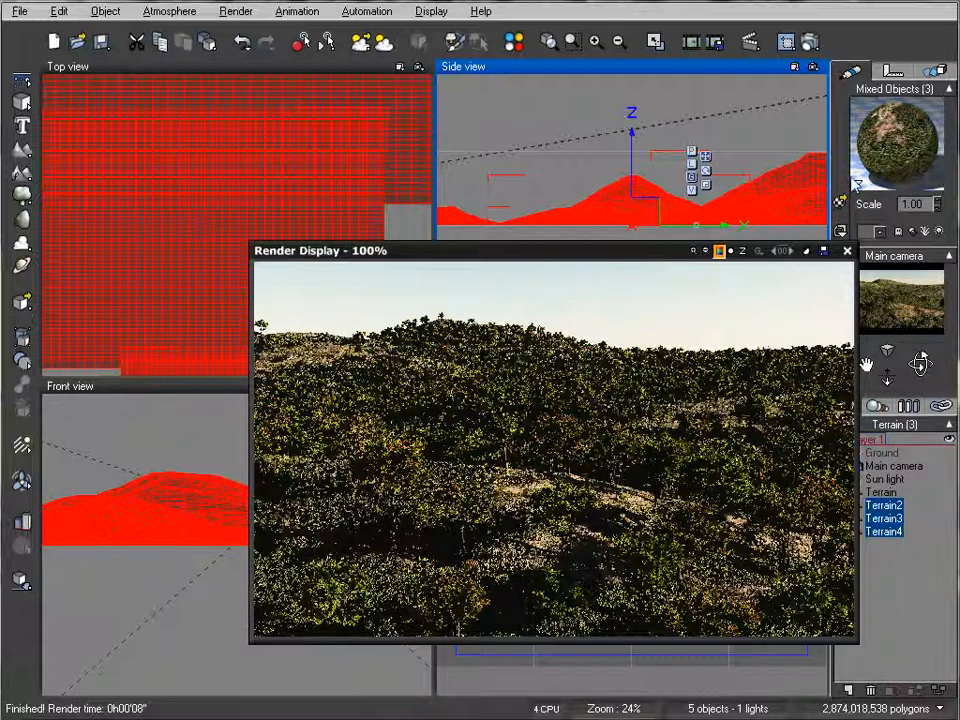
click(847, 250)
Step: Lower the upper altitude range to 0.54 for the Vegetation EcoSystem layer shared by Terrain2, Terrain3 and Terrain4
click(880, 492)
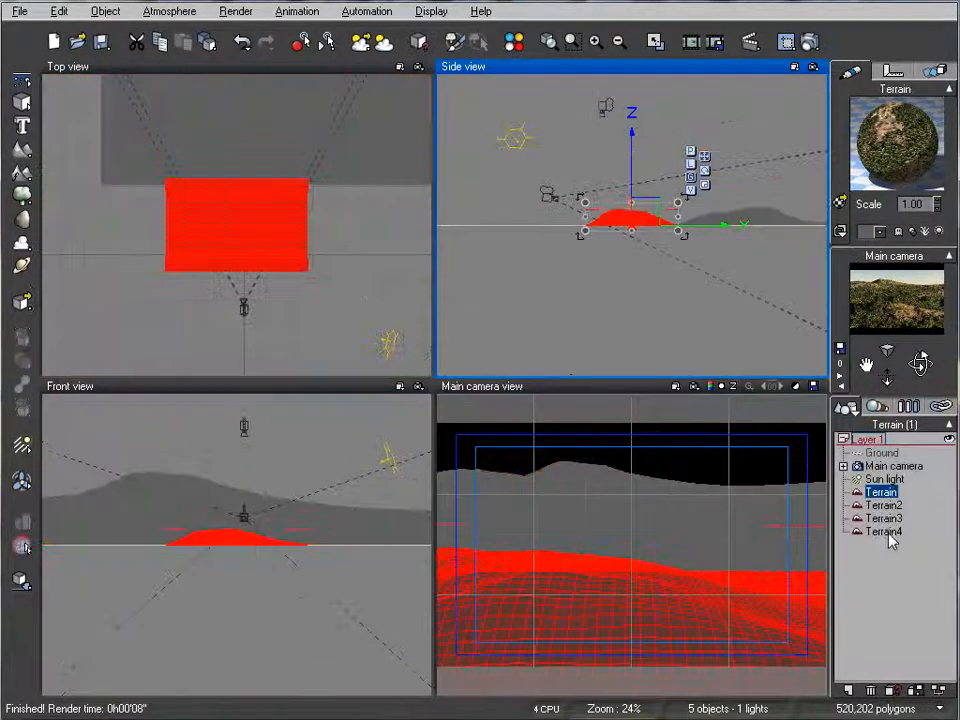
shift+click(884, 531)
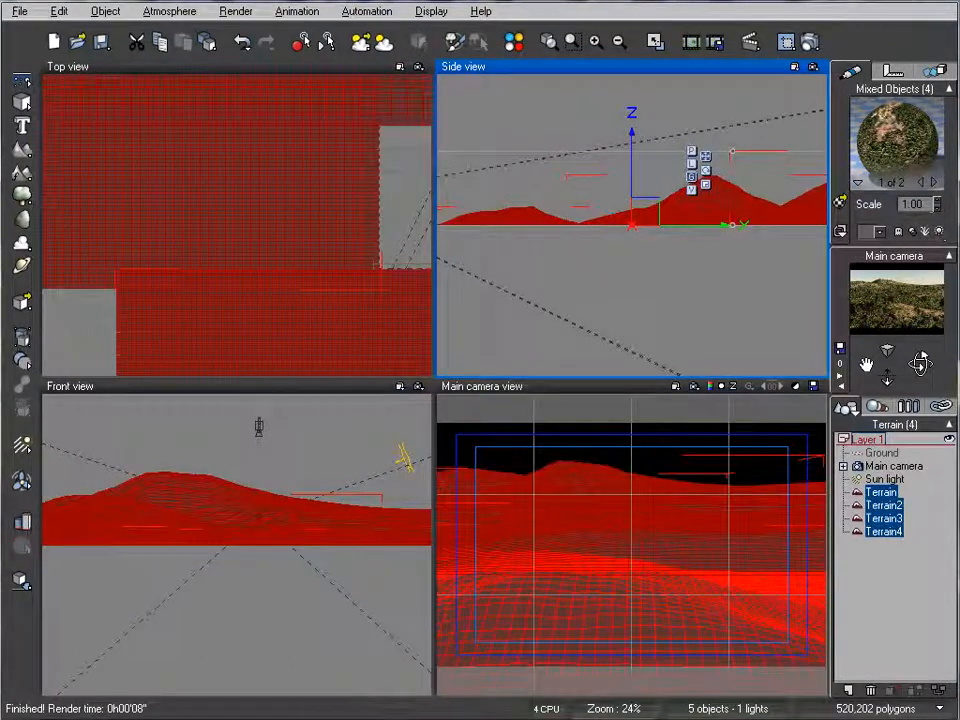
click(933, 182)
click(933, 182)
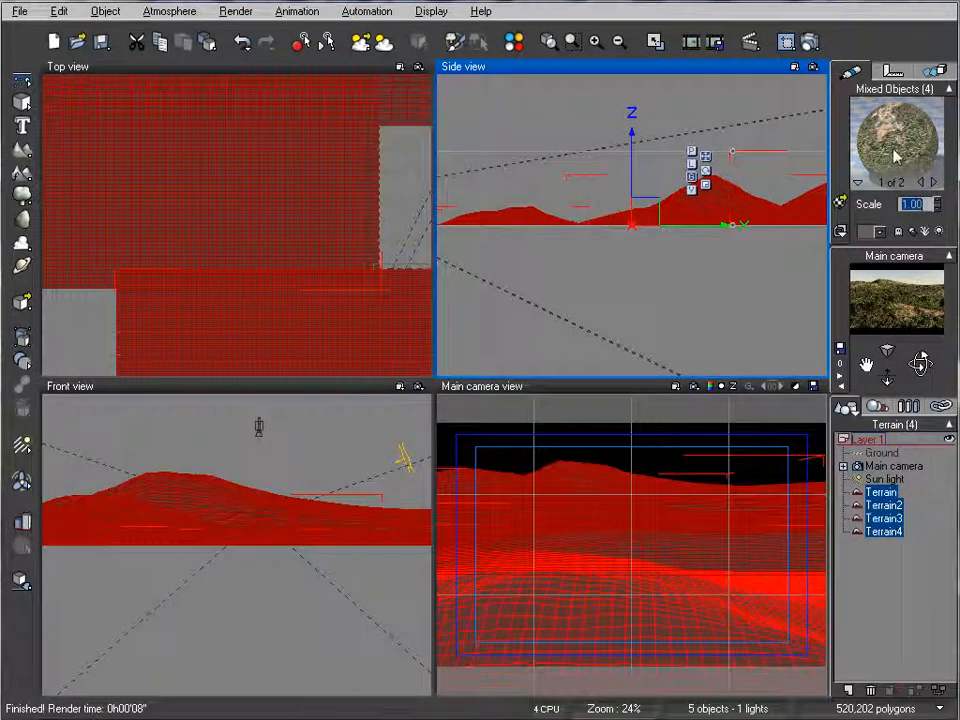
ctrl+click(888, 496)
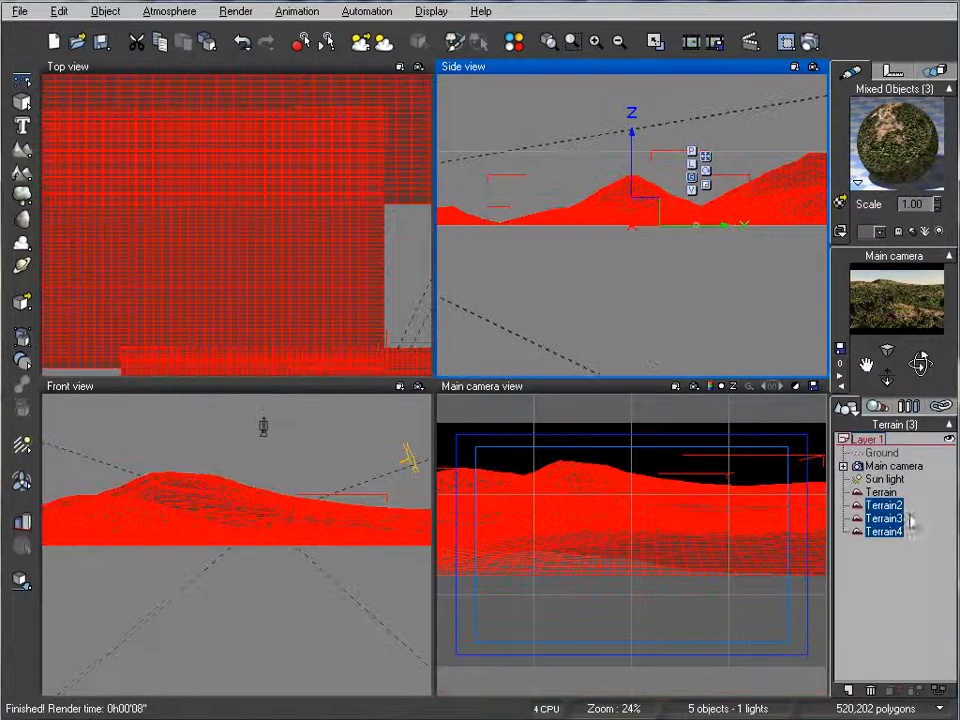
double_click(902, 150)
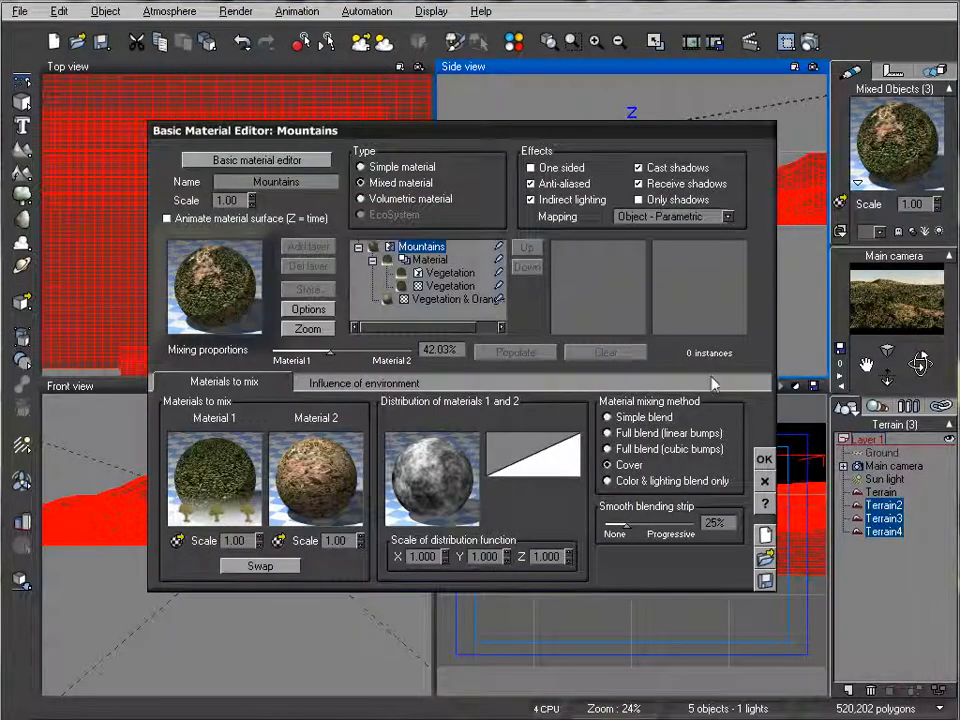
click(450, 272)
drag(449, 411, 433, 411)
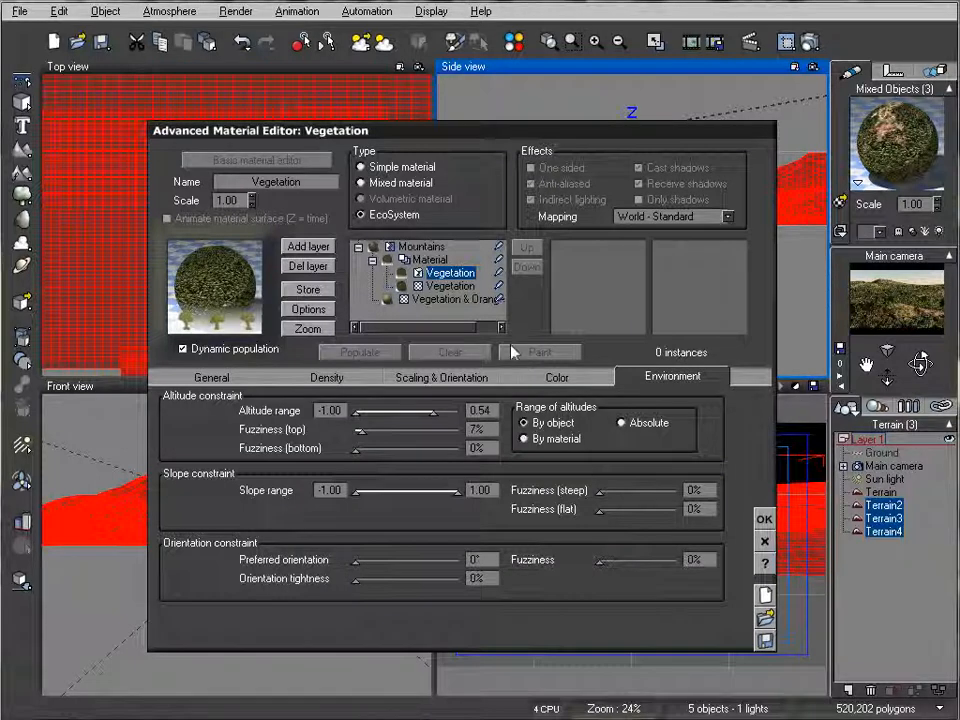
Step: Set the background terrains' EcoSystem overall density to 74% and overall scaling to 0.334, and apply the material
click(212, 377)
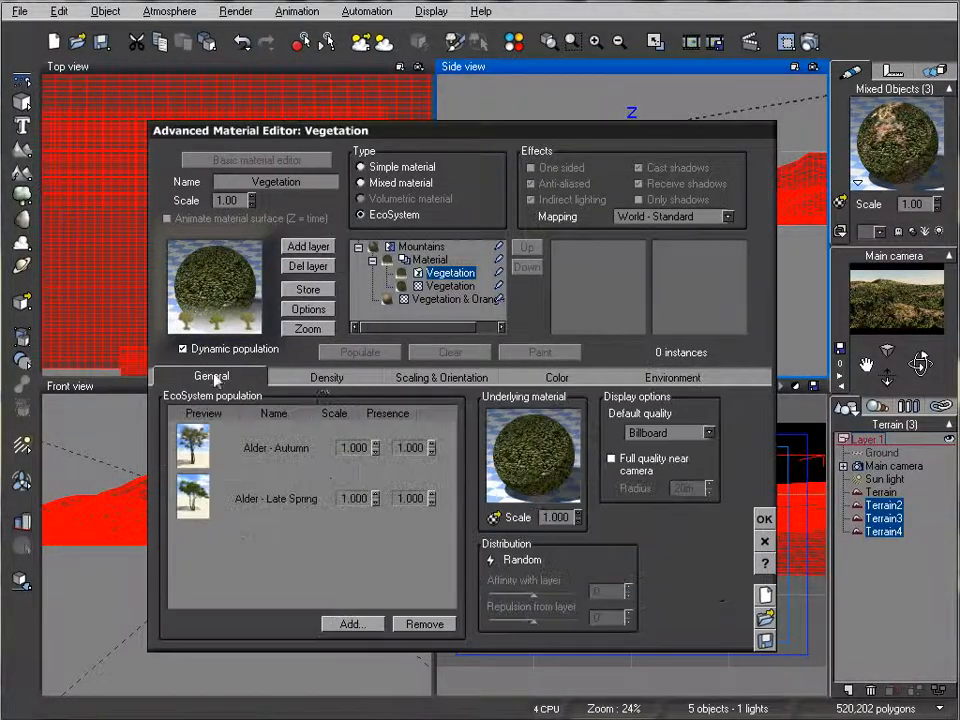
click(325, 378)
drag(298, 414, 304, 414)
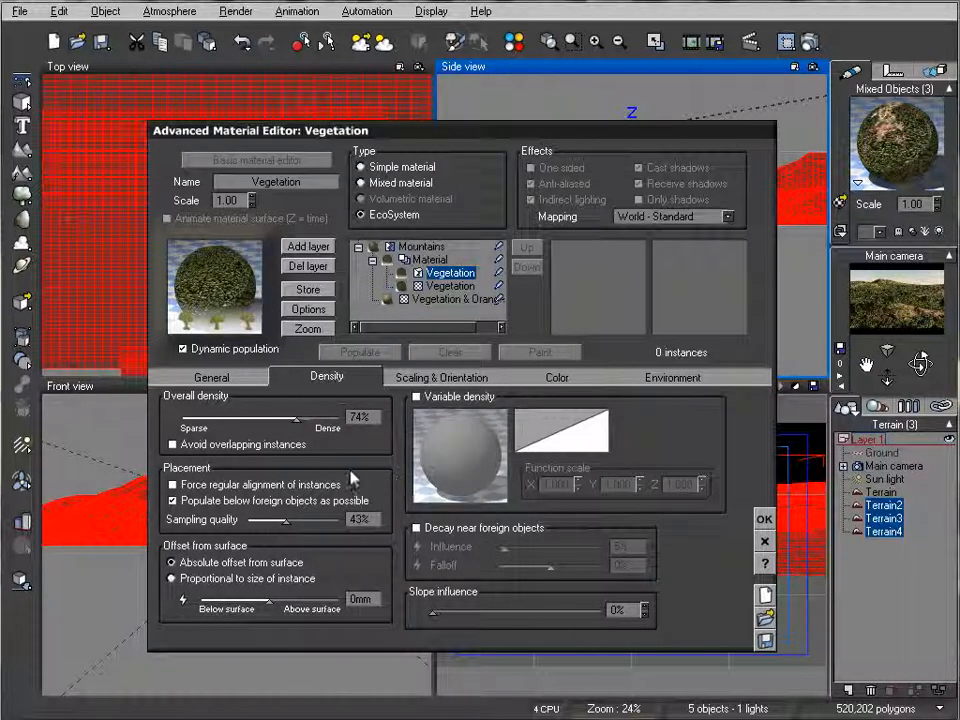
click(440, 377)
drag(269, 408, 266, 407)
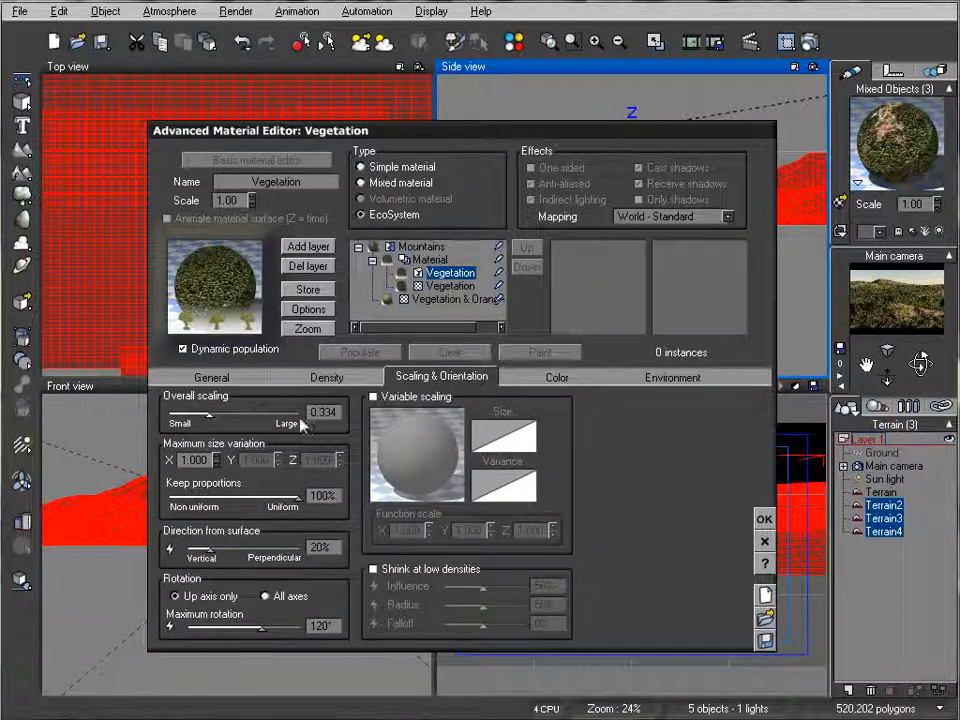
click(764, 519)
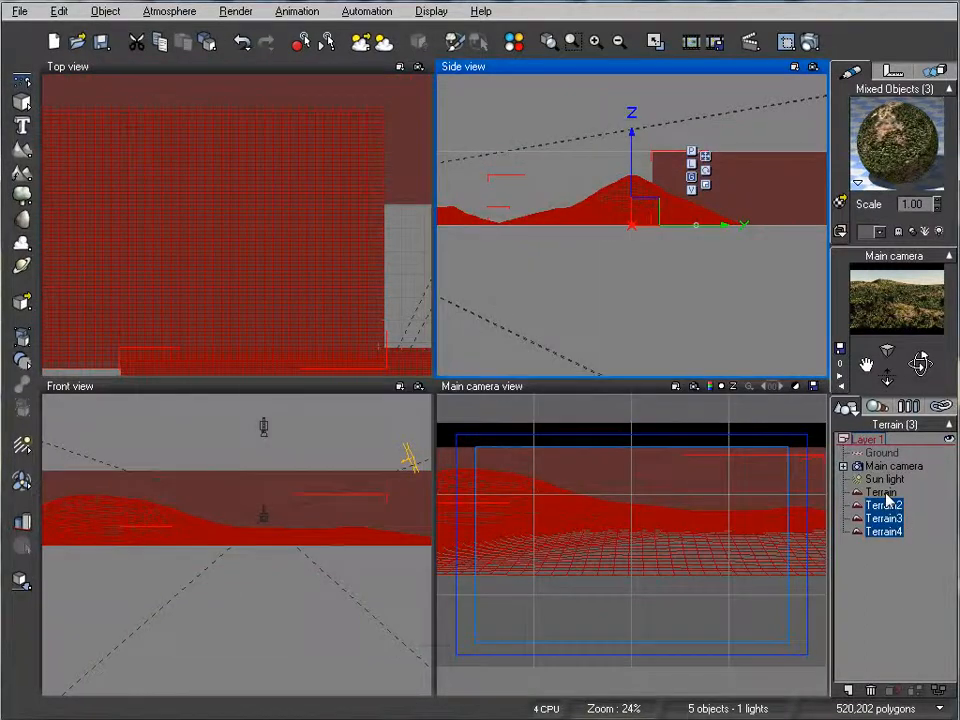
Step: Set the foreground terrain's EcoSystem overall scaling to 0.258 and its overall density to 75%
click(890, 493)
double_click(896, 151)
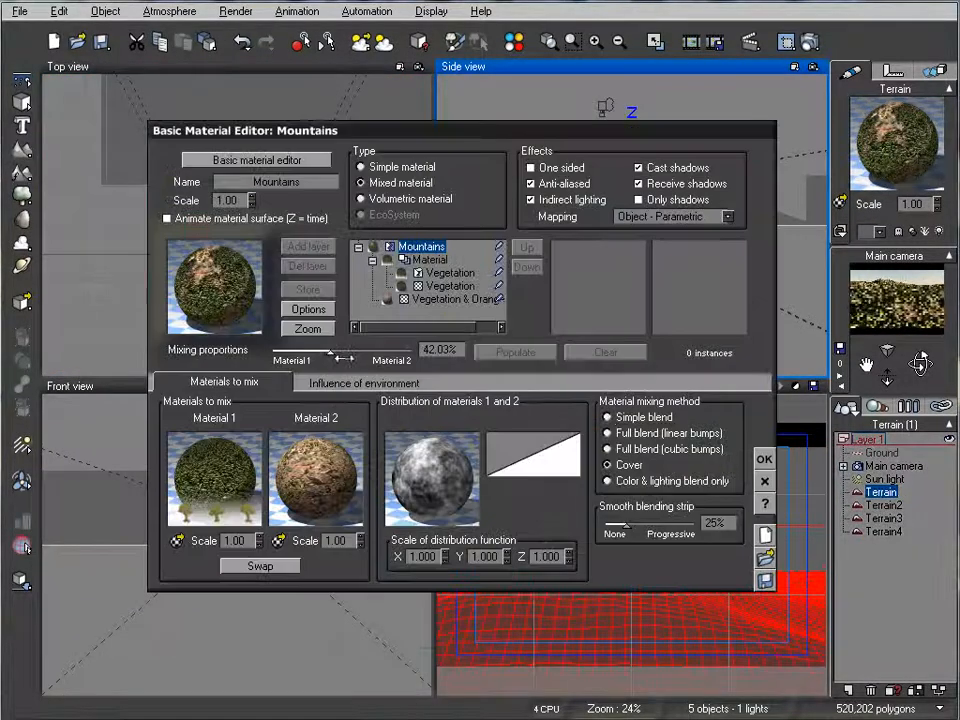
click(445, 272)
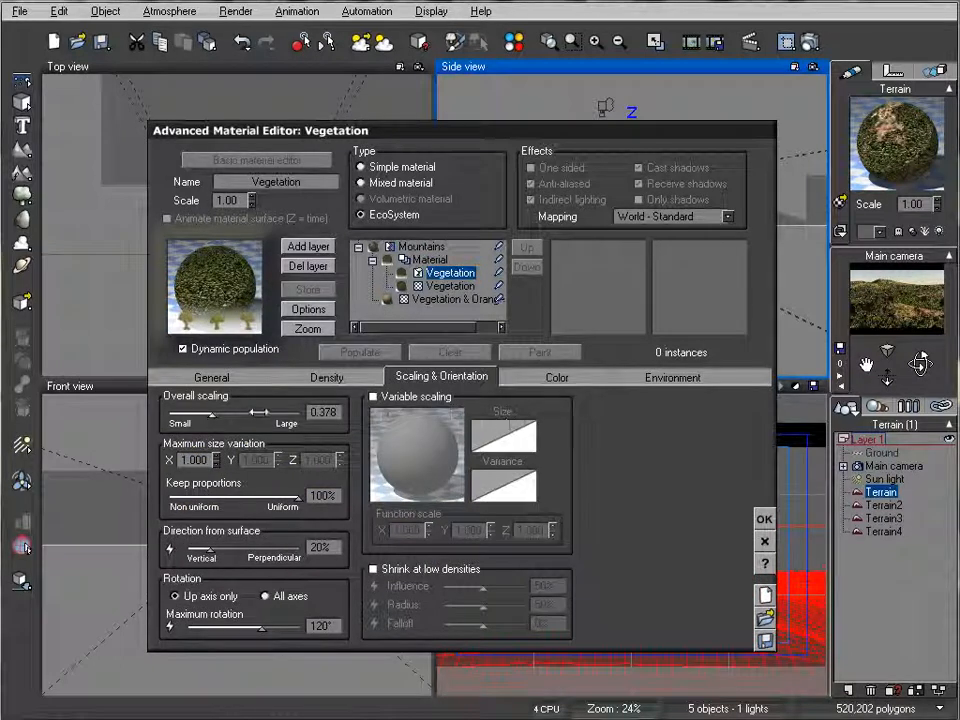
drag(256, 412, 249, 412)
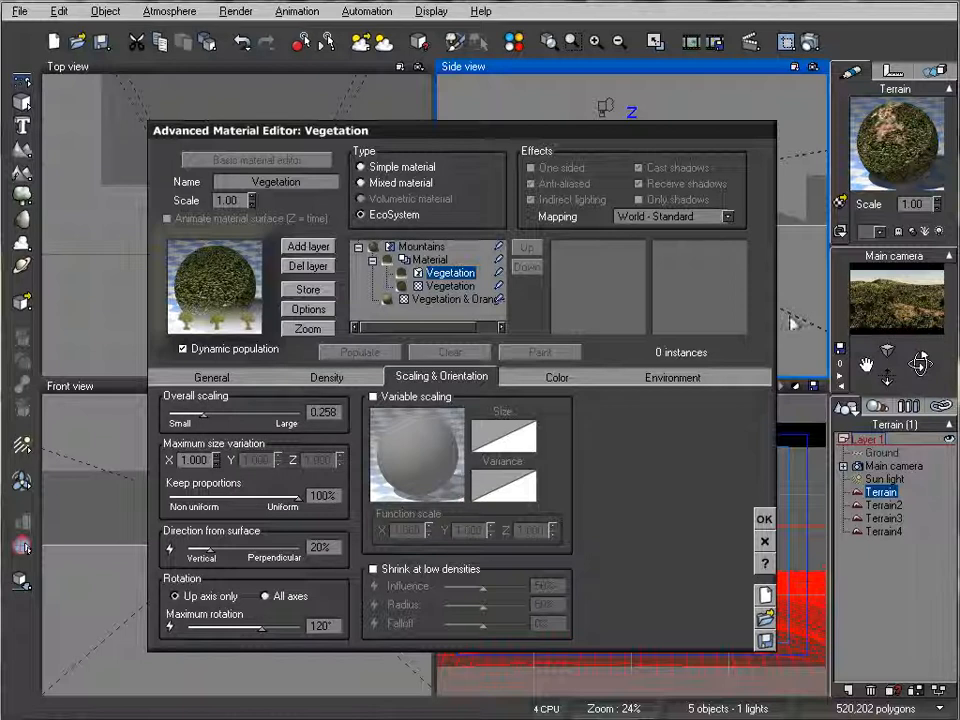
click(326, 377)
drag(288, 417, 297, 417)
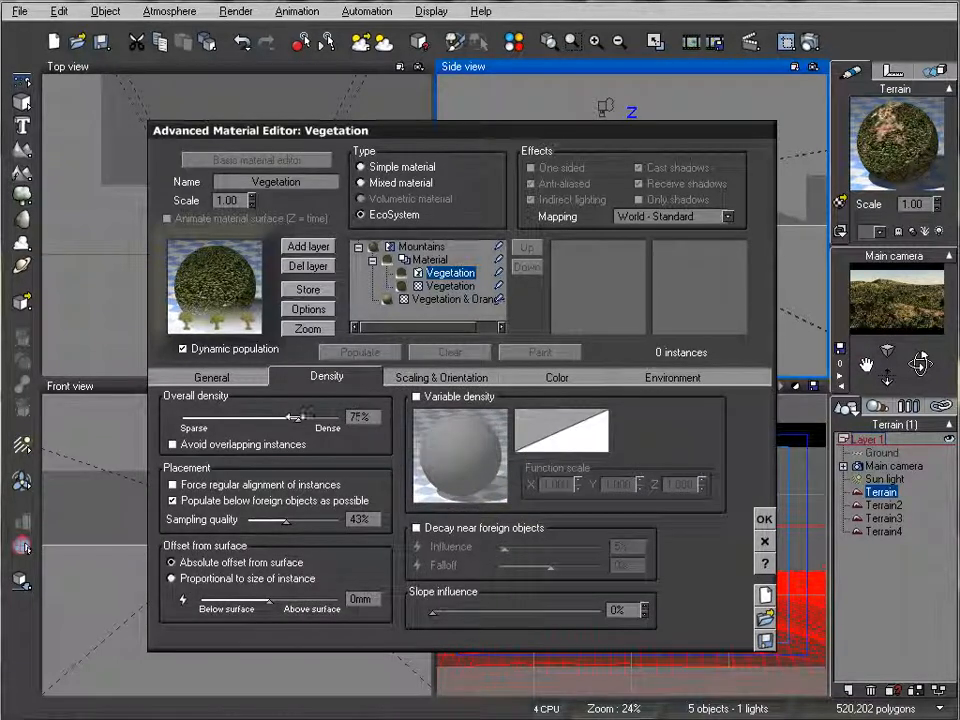
Step: Limit the foreground EcoSystem's upper altitude range to 0.59, apply the material and render the scene
click(675, 378)
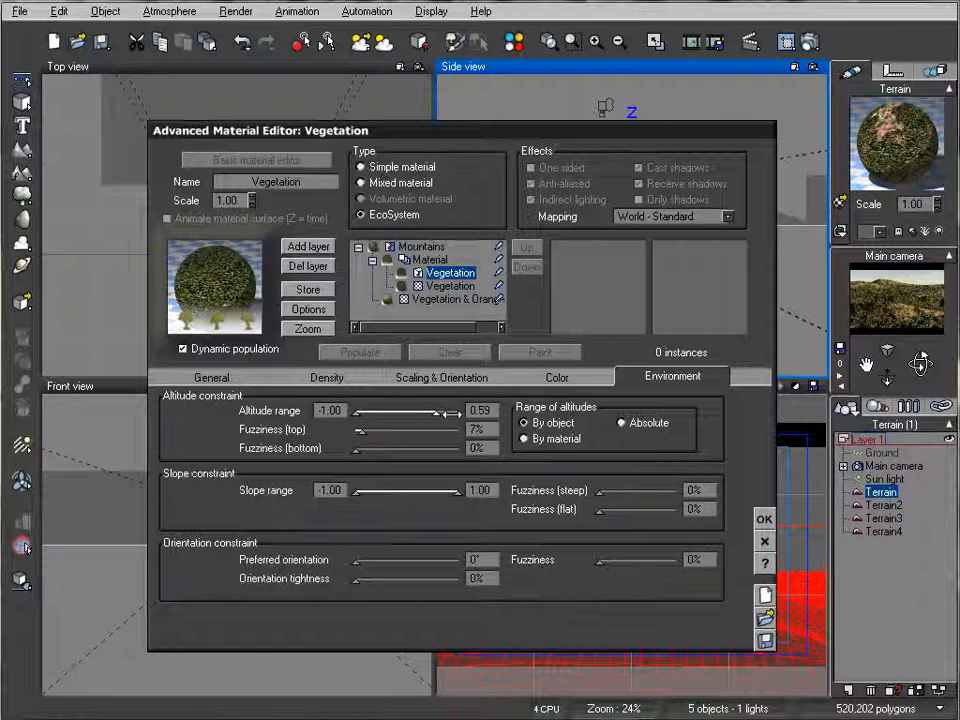
click(765, 520)
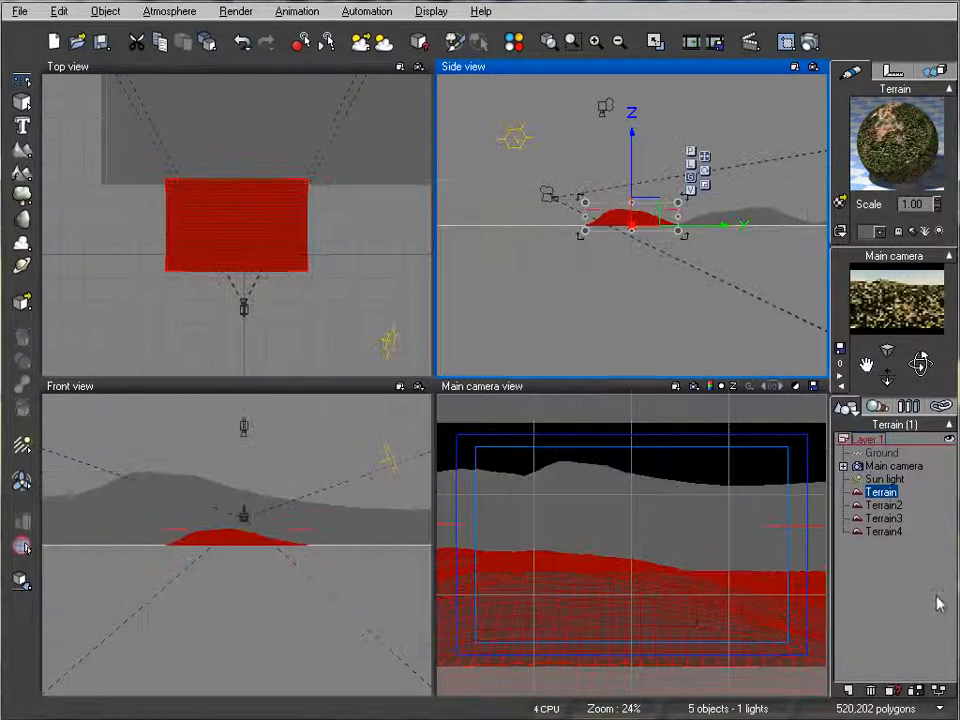
click(787, 43)
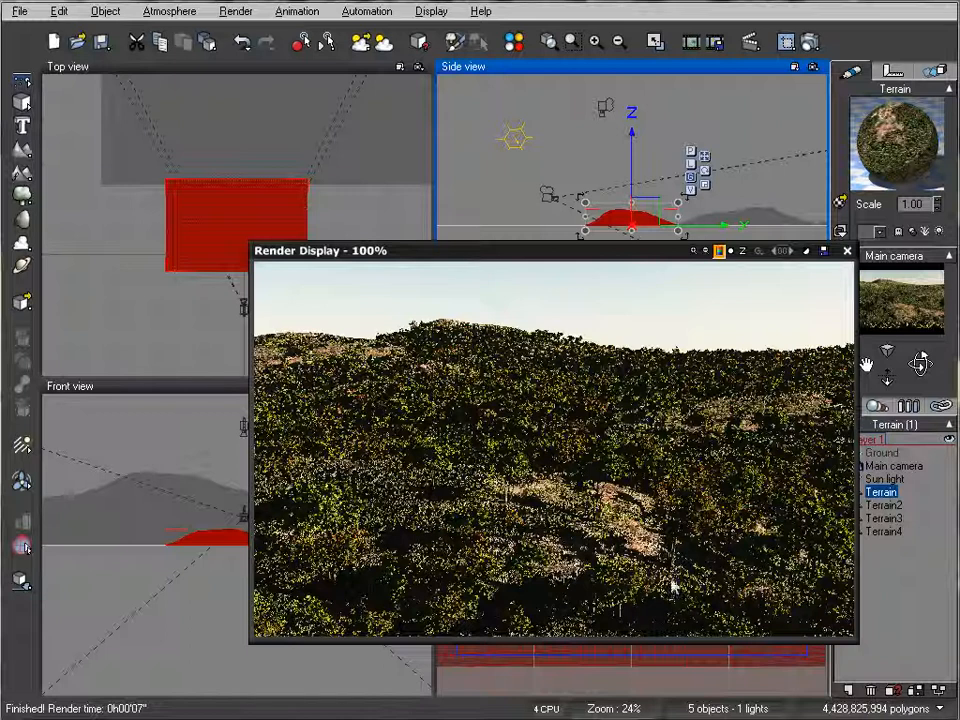
click(847, 251)
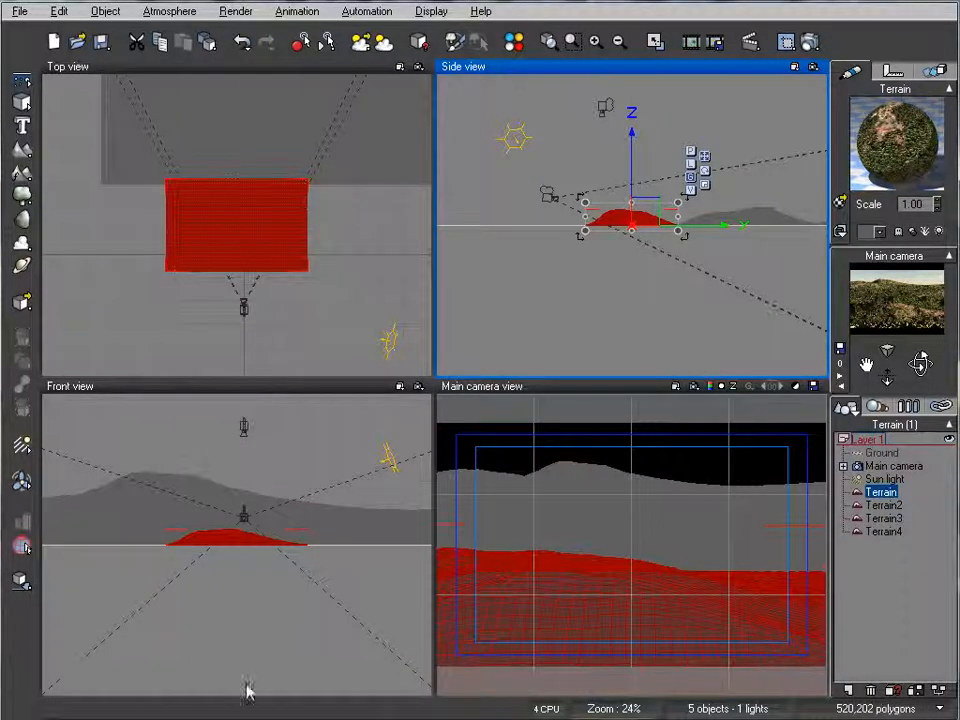
Step: Set the overall density of the foreground terrain's EcoSystem layer to 86%
double_click(893, 147)
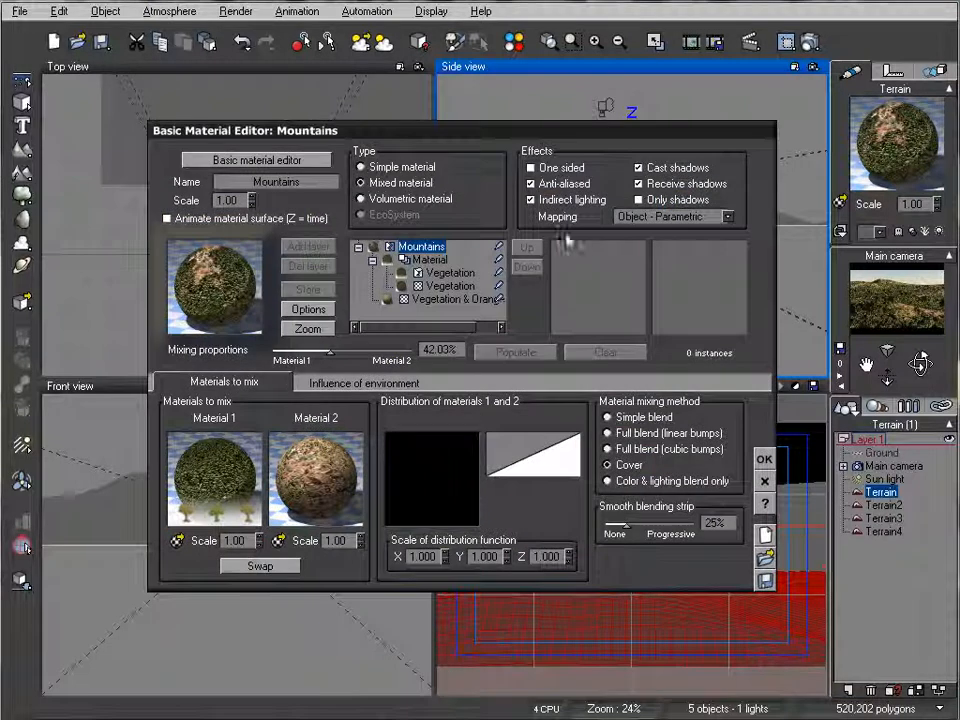
click(436, 274)
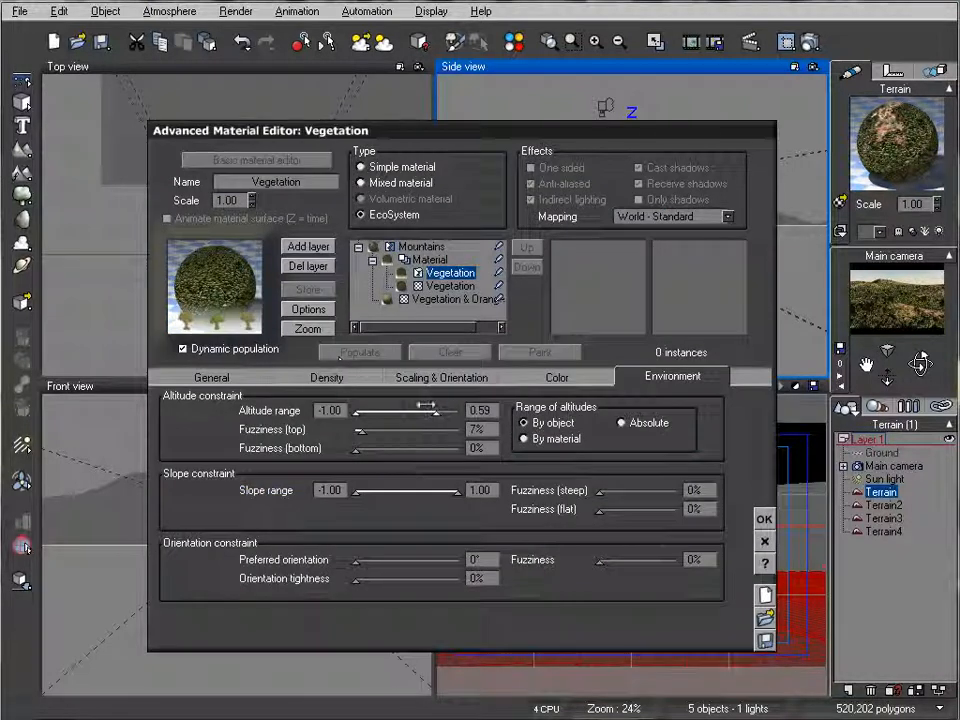
click(344, 381)
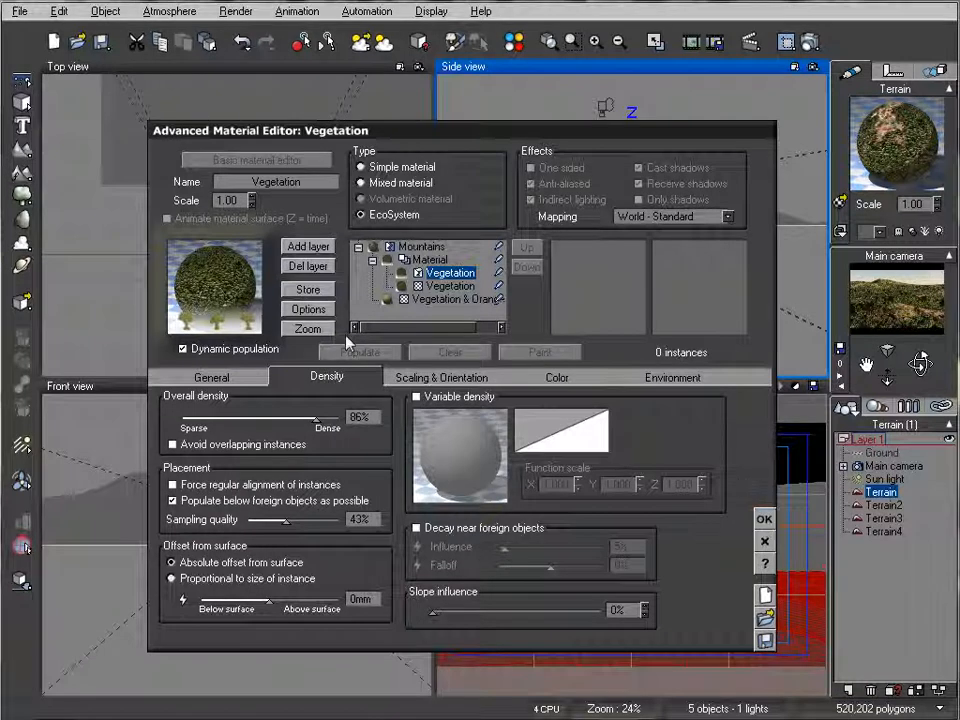
Step: Enable variable color for the foreground EcoSystem and load a green-to-orange color map from the Rocks and Grass collection
click(546, 378)
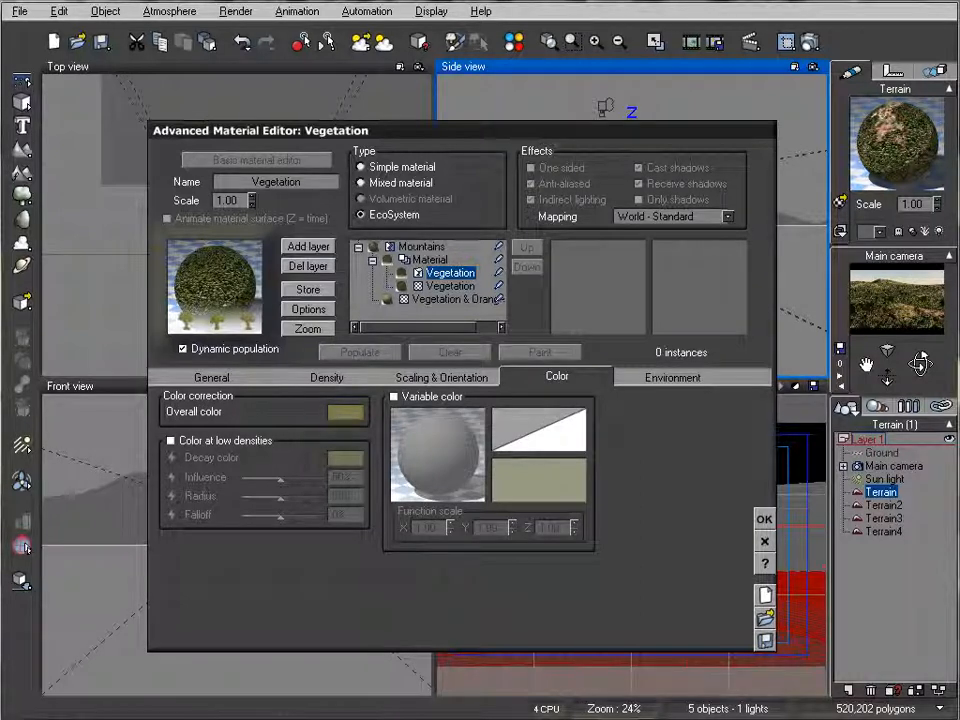
click(441, 396)
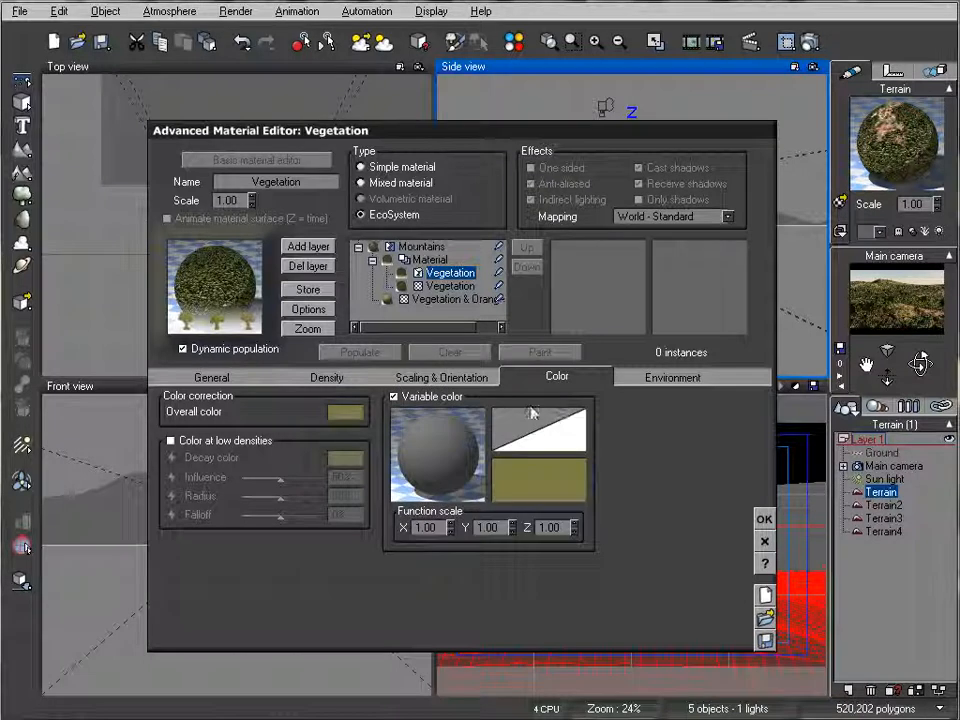
click(557, 481)
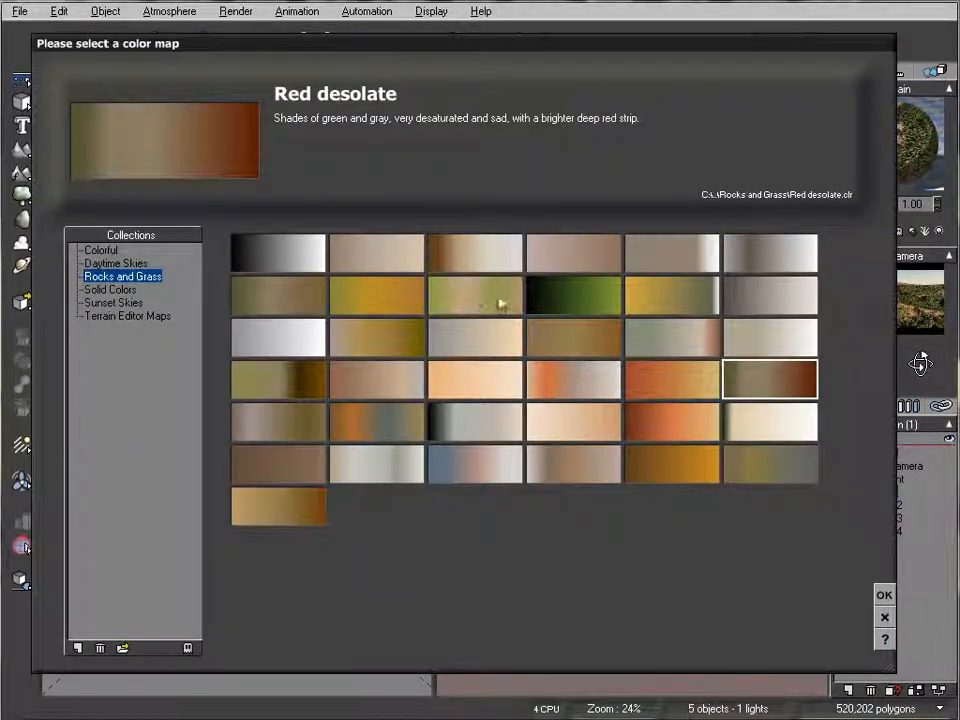
click(401, 299)
click(884, 594)
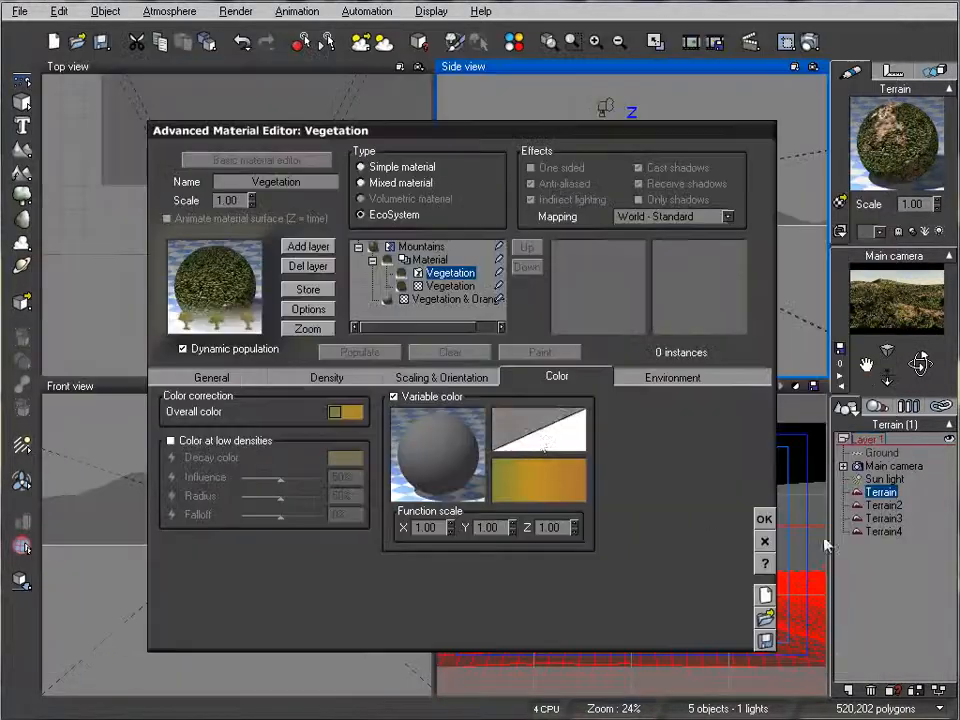
Step: Edit the variable color map by adding a dark green keycolor slightly past the middle of the gradient
right_click(546, 499)
click(575, 502)
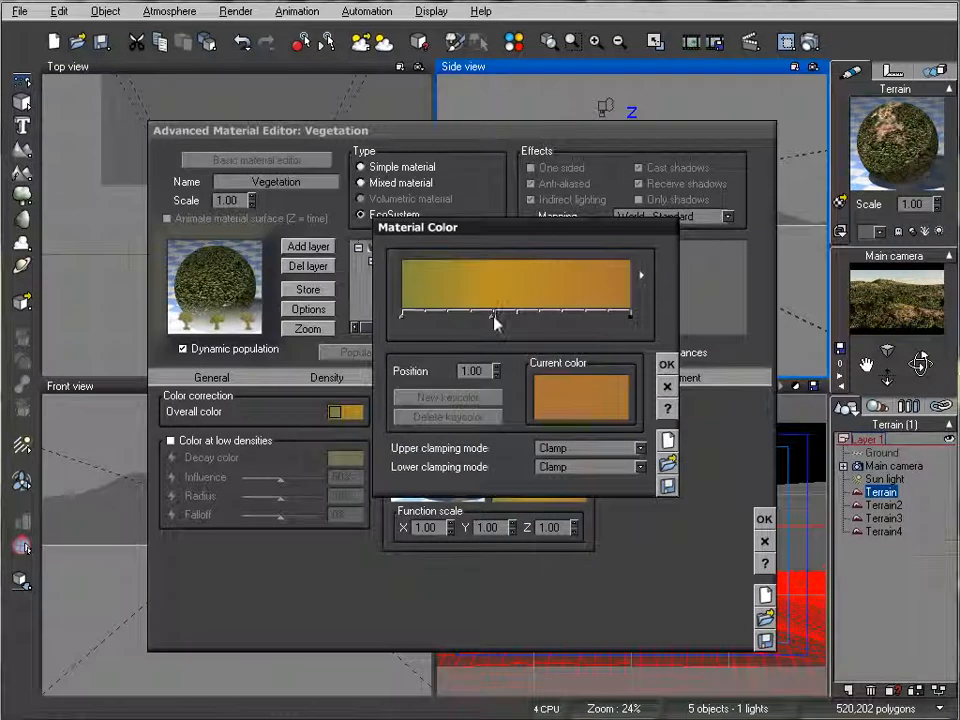
click(495, 317)
drag(488, 316, 486, 316)
right_click(590, 402)
click(636, 409)
drag(716, 516, 730, 569)
click(862, 600)
click(901, 673)
mouse_move(487, 313)
mouse_down()
mouse_move(536, 313)
mouse_move(527, 316)
mouse_up()
click(667, 364)
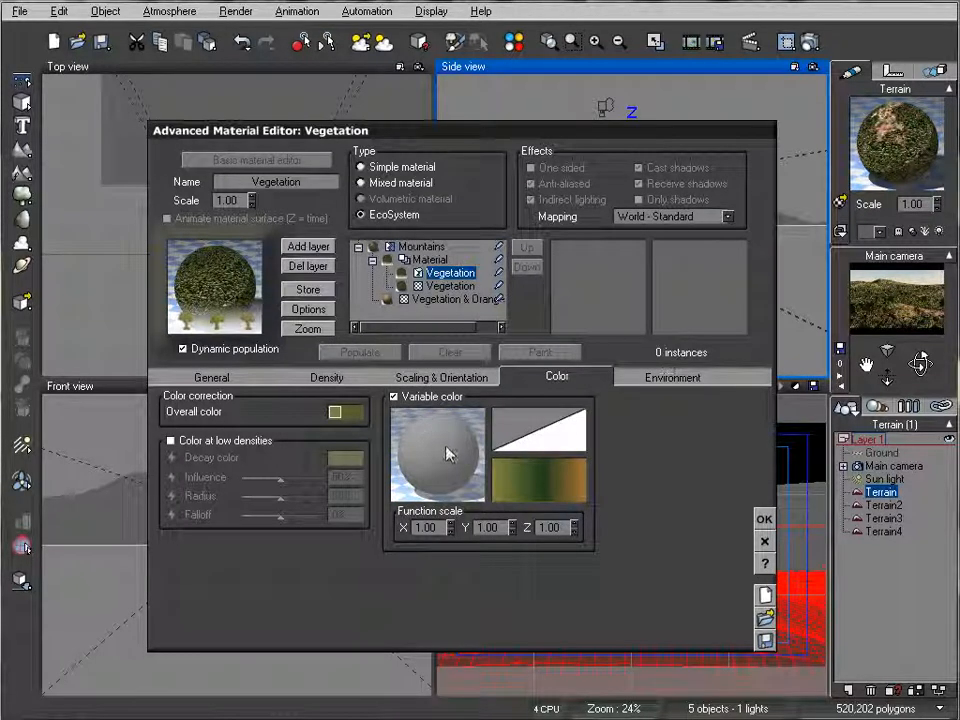
Step: Add a Simple Fractal node to the variable color function, using its Altitude output to drive Color
right_click(446, 448)
click(489, 458)
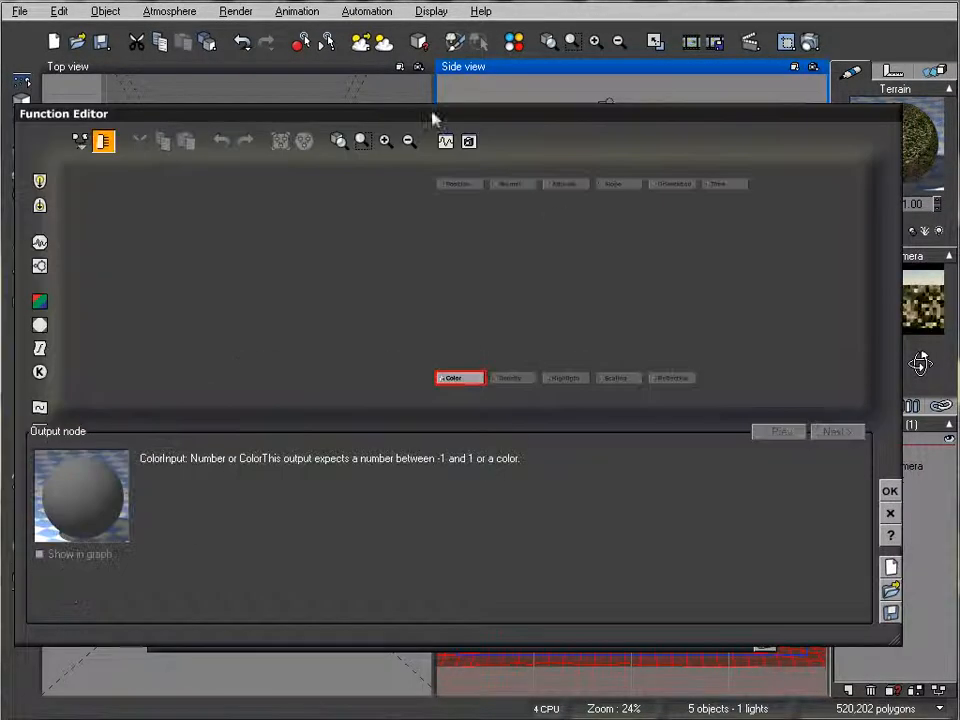
drag(411, 124, 453, 121)
click(492, 336)
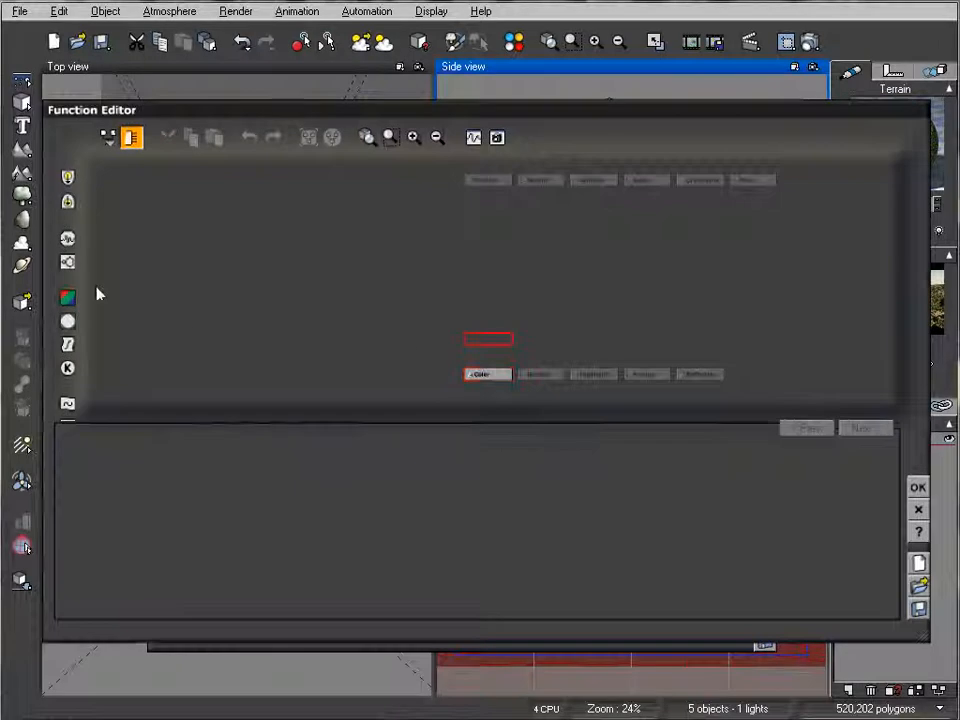
click(67, 243)
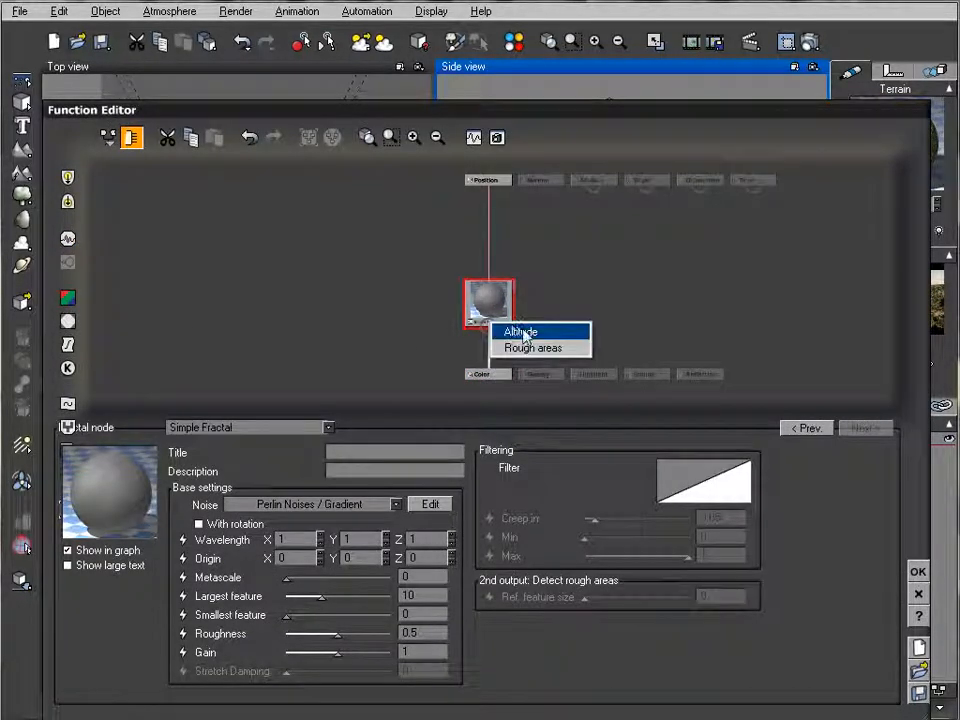
Step: Set the fractal's largest feature to 1.64525, roughness to 0.868421 and gain to 4.83293, and accept the function
drag(320, 597, 292, 597)
drag(337, 634, 374, 652)
drag(292, 597, 300, 597)
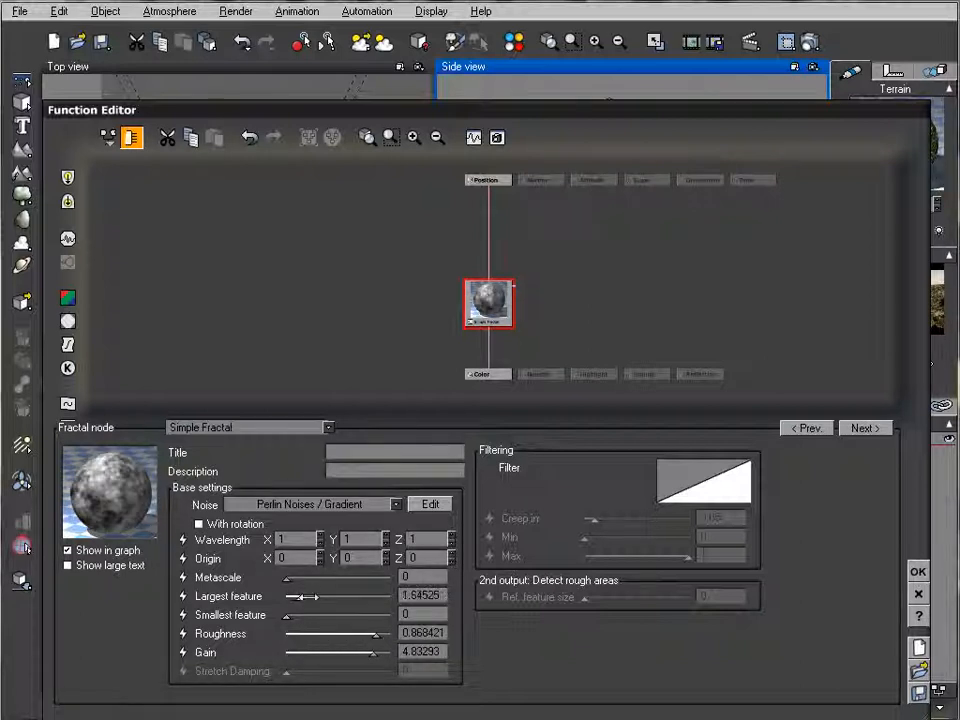
click(918, 571)
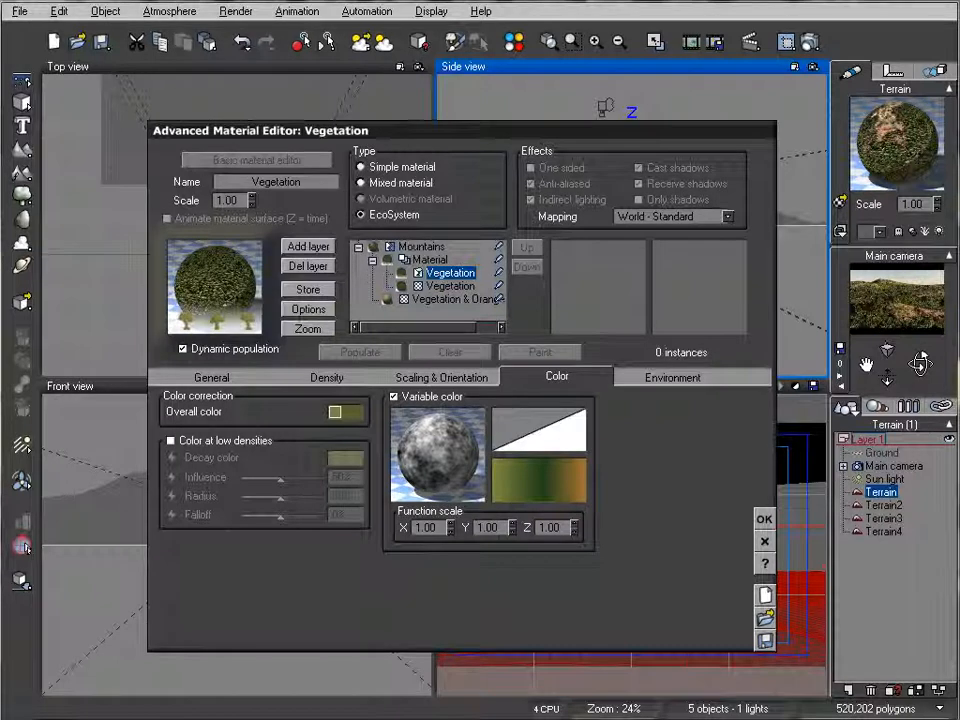
Step: Apply the recolored EcoSystem material to the foreground terrain, show the scene's materials list and render the scene
click(762, 522)
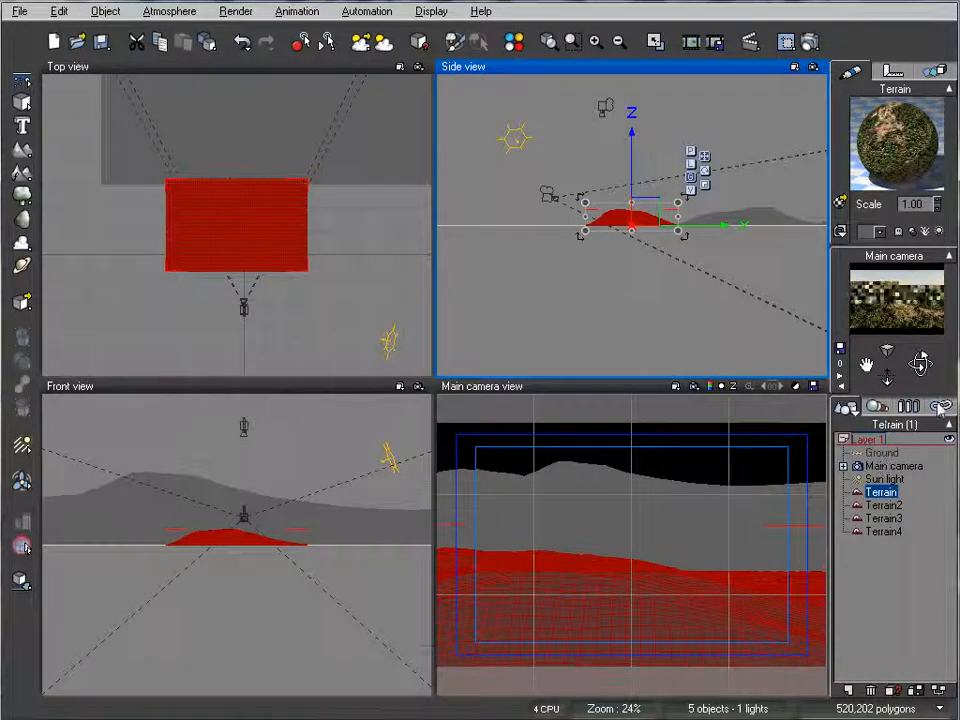
click(876, 407)
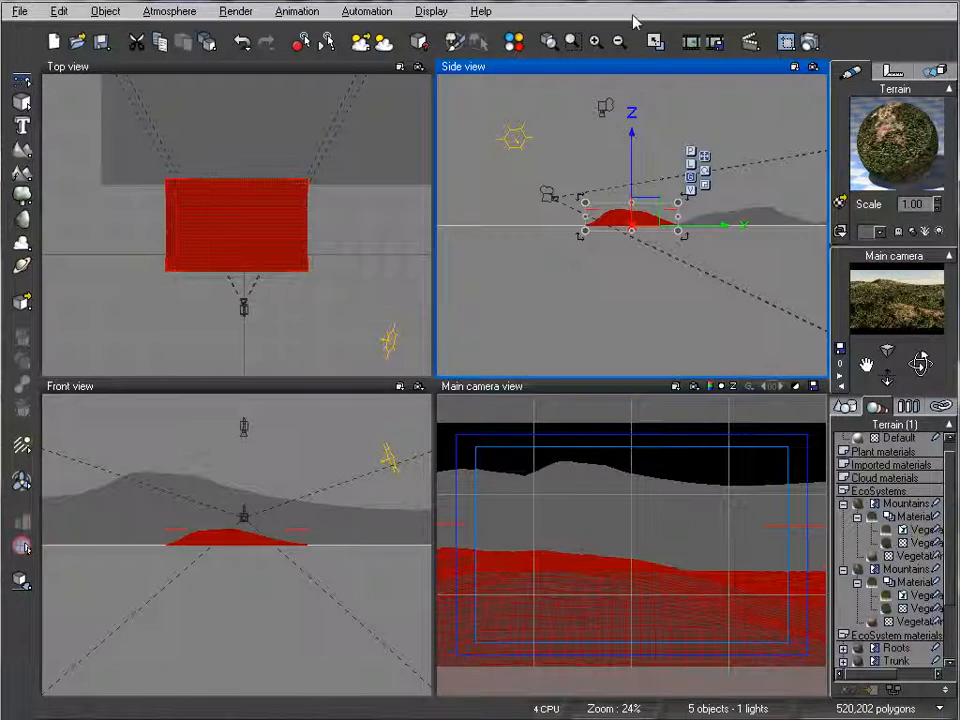
click(710, 386)
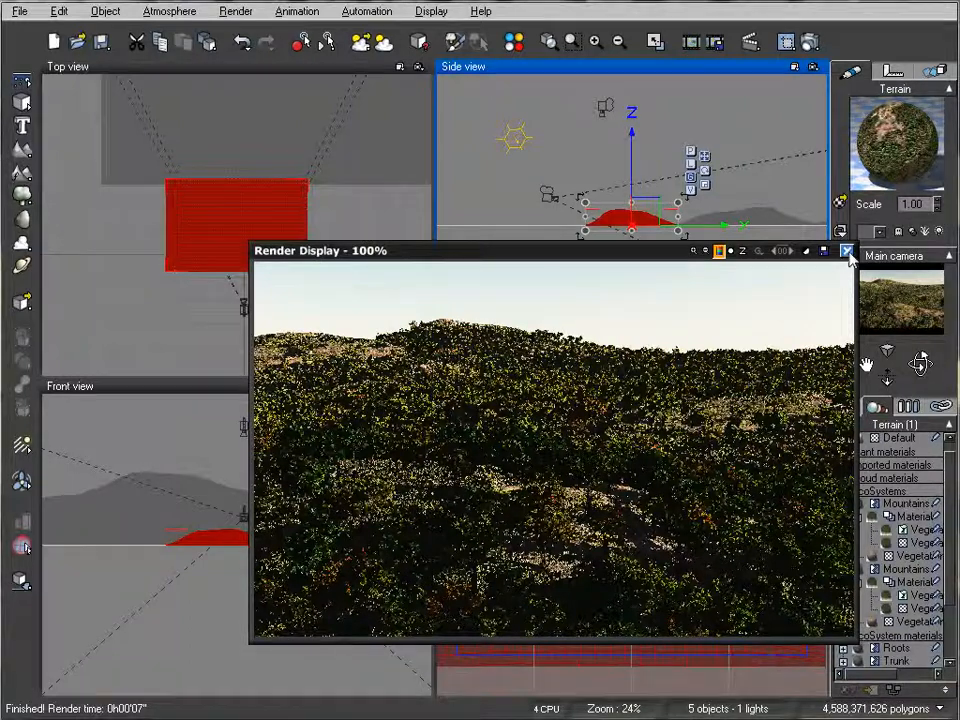
Step: Dismiss the render and review the population, scaling and color settings of the first Mountains Vegetation material, leaving them unchanged
click(846, 251)
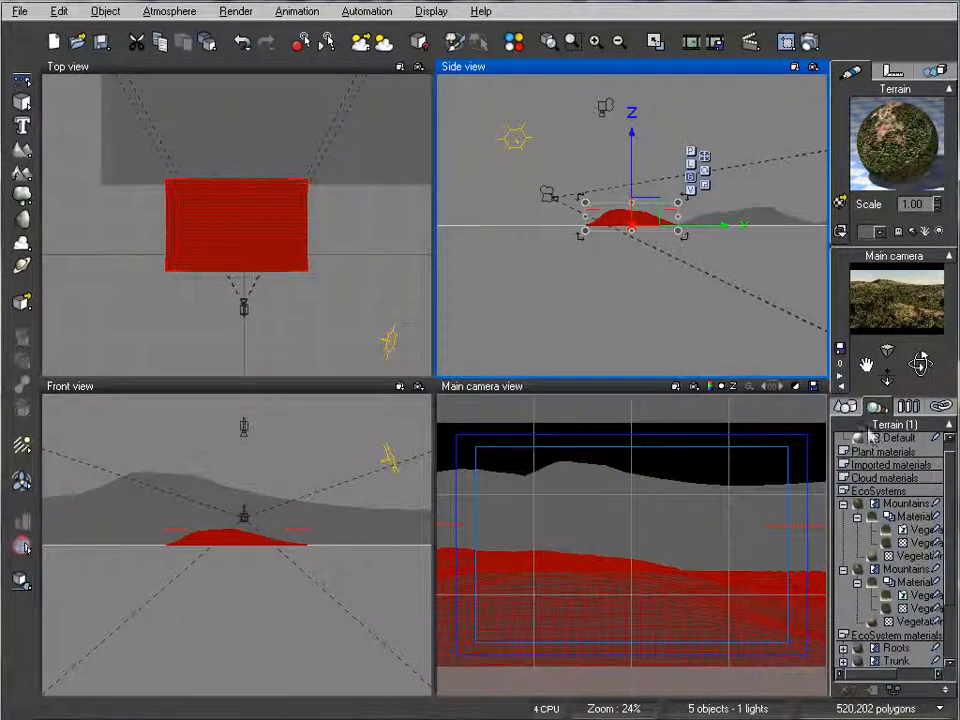
double_click(905, 530)
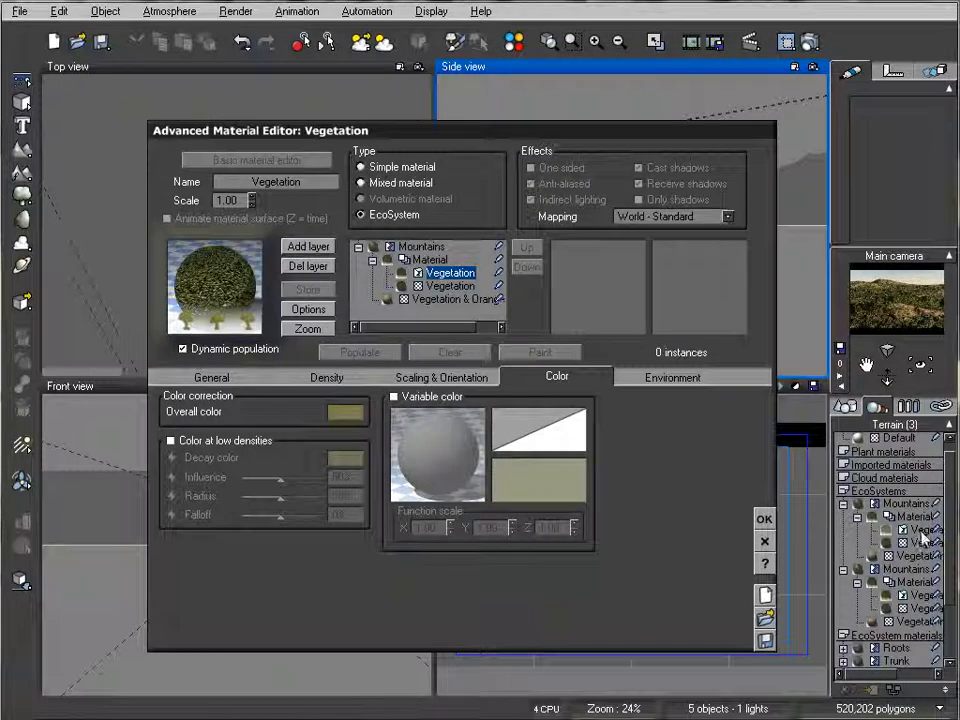
click(212, 378)
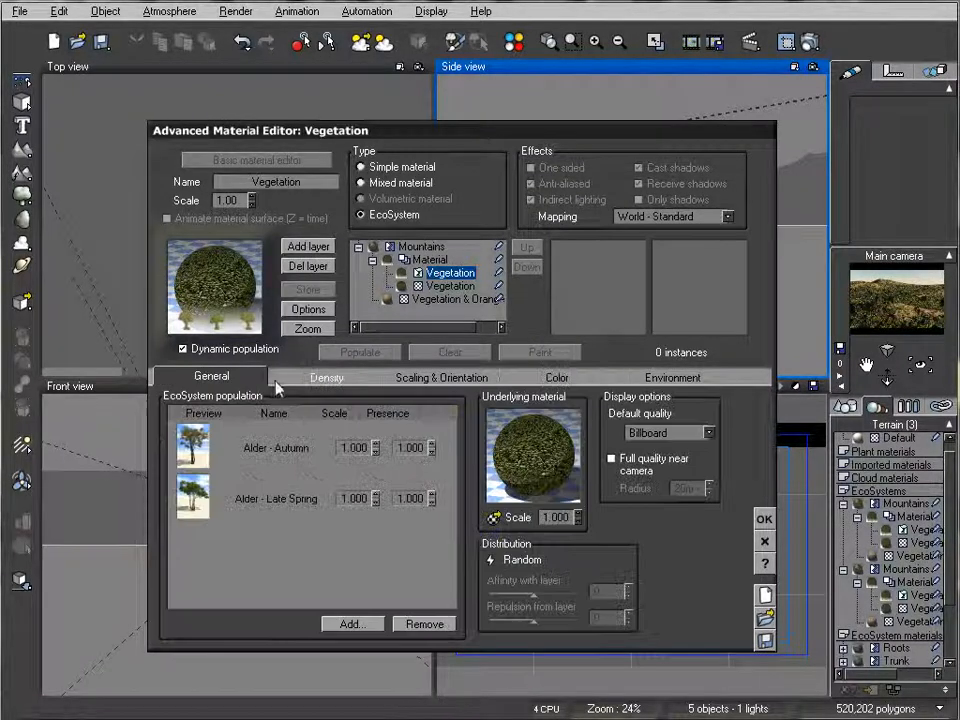
click(445, 379)
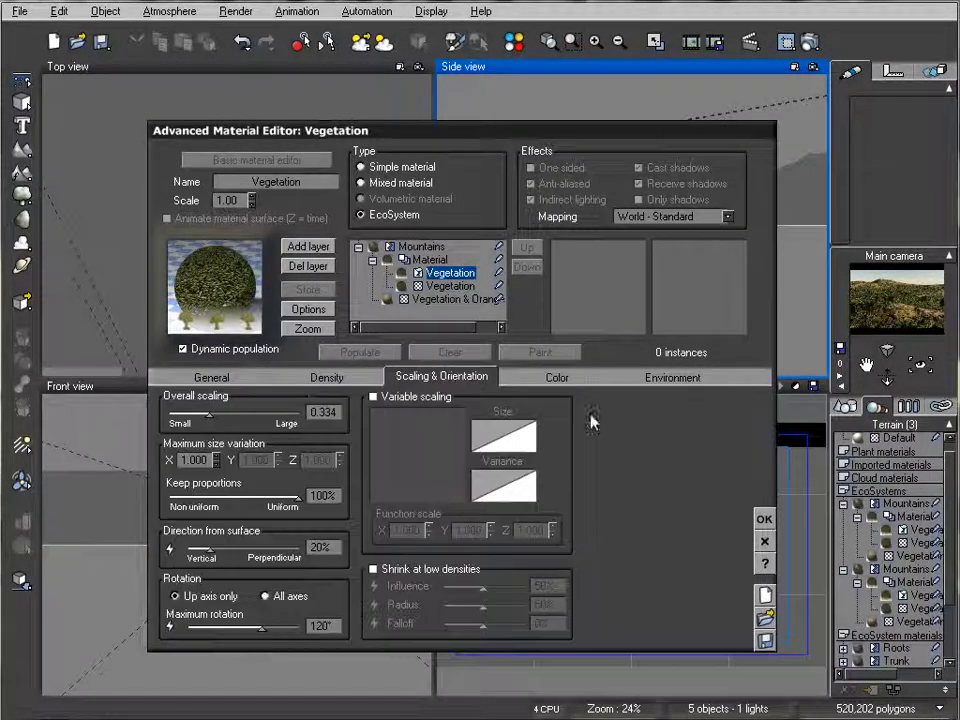
click(548, 379)
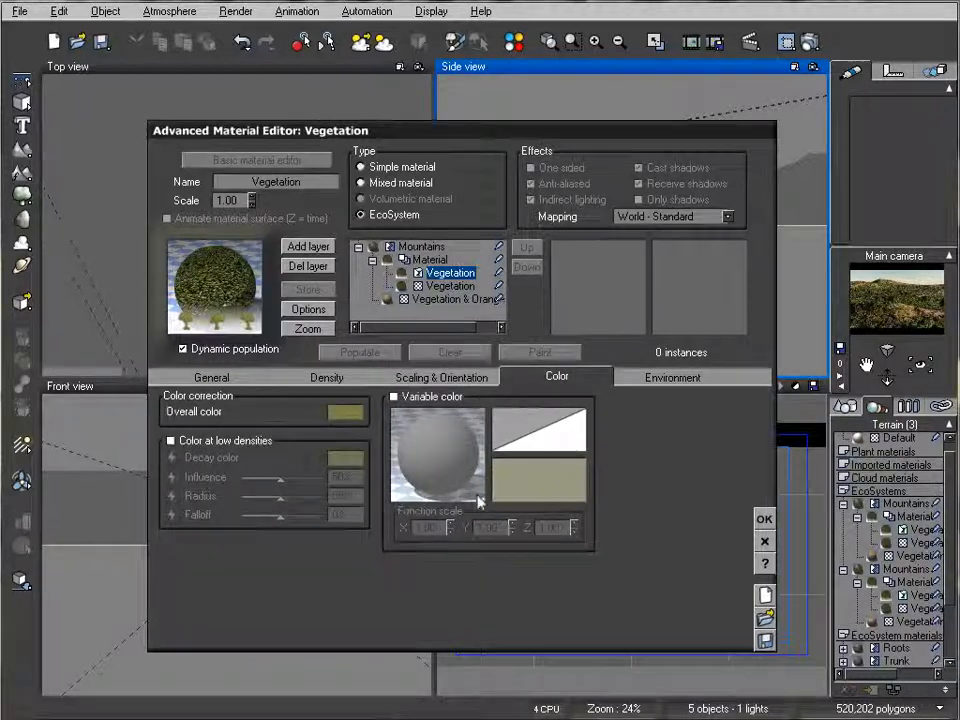
click(766, 542)
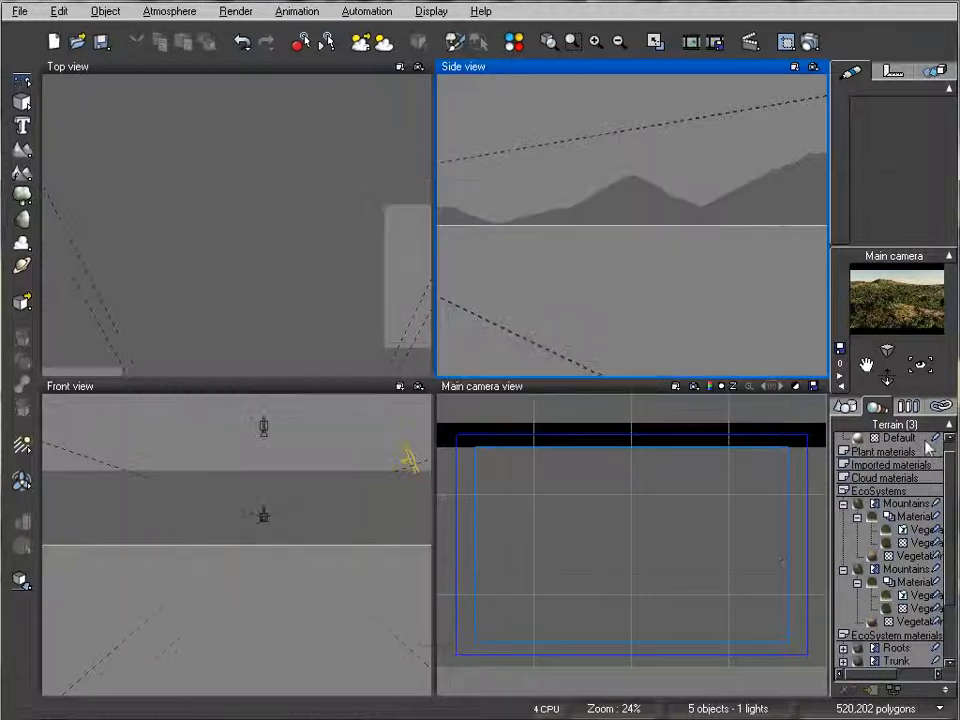
Step: Edit the atmosphere's lighting by choosing a muted blue as the ambient light color
click(846, 408)
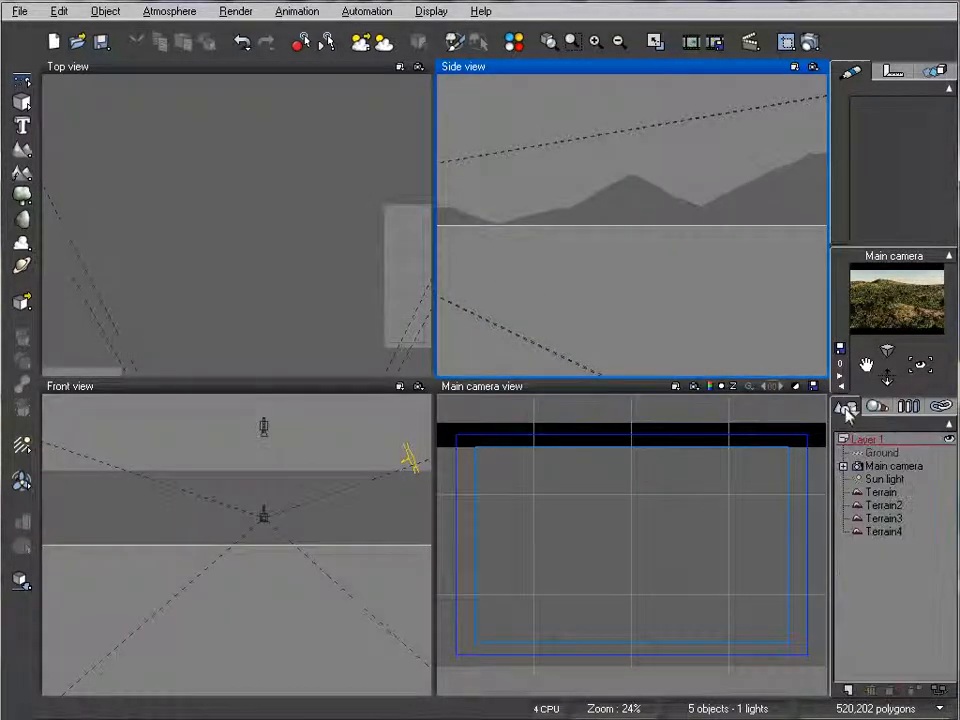
click(166, 11)
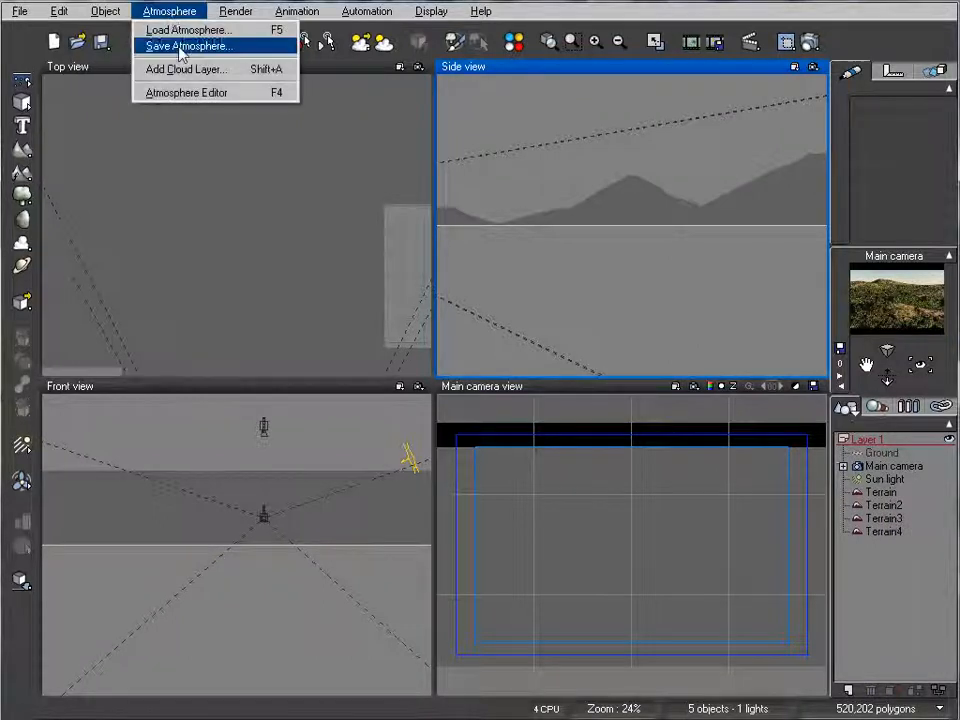
click(187, 93)
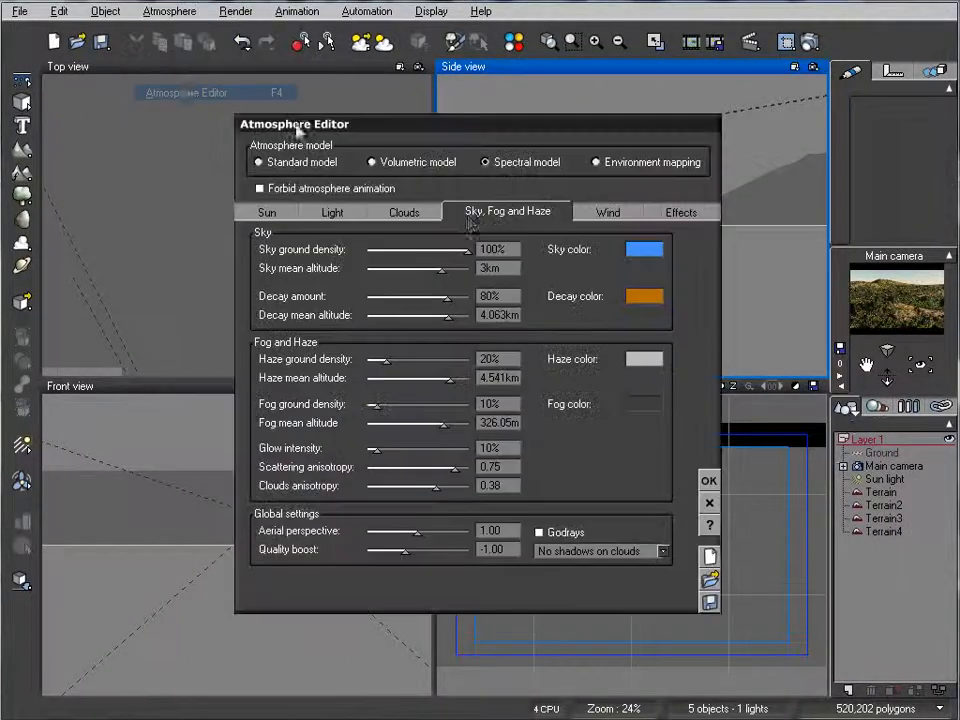
drag(452, 127, 433, 152)
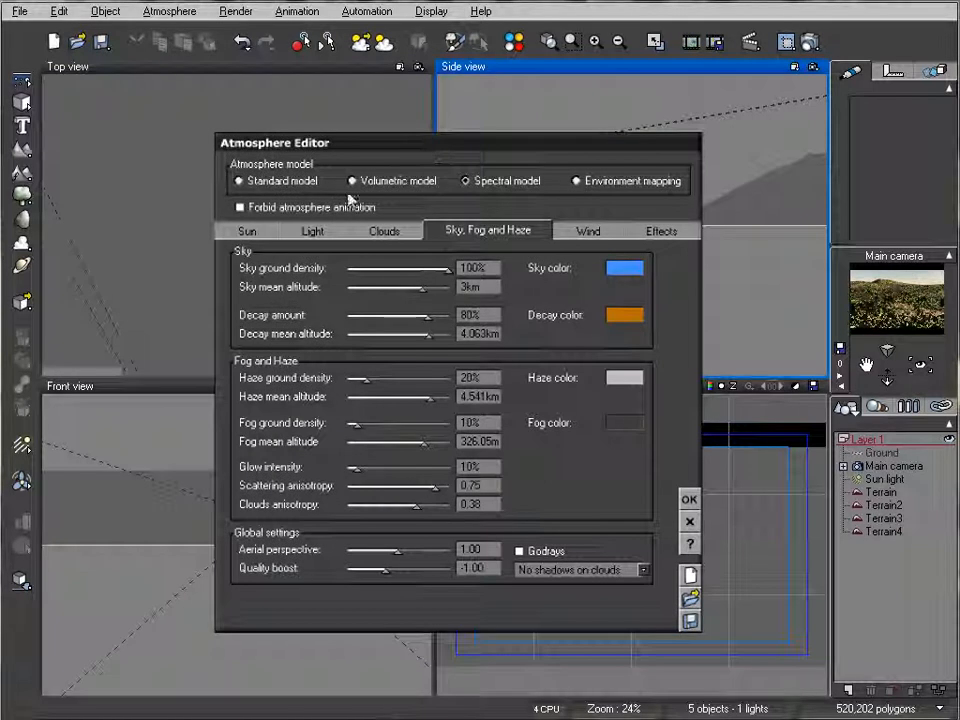
click(310, 233)
right_click(612, 482)
click(640, 487)
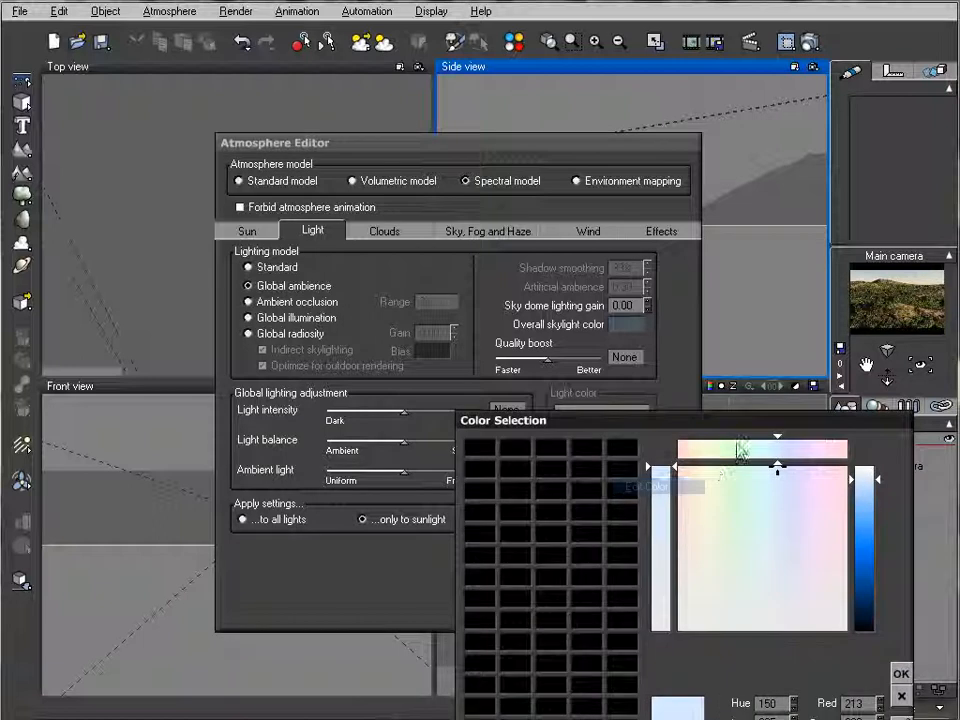
click(780, 597)
drag(866, 593, 871, 556)
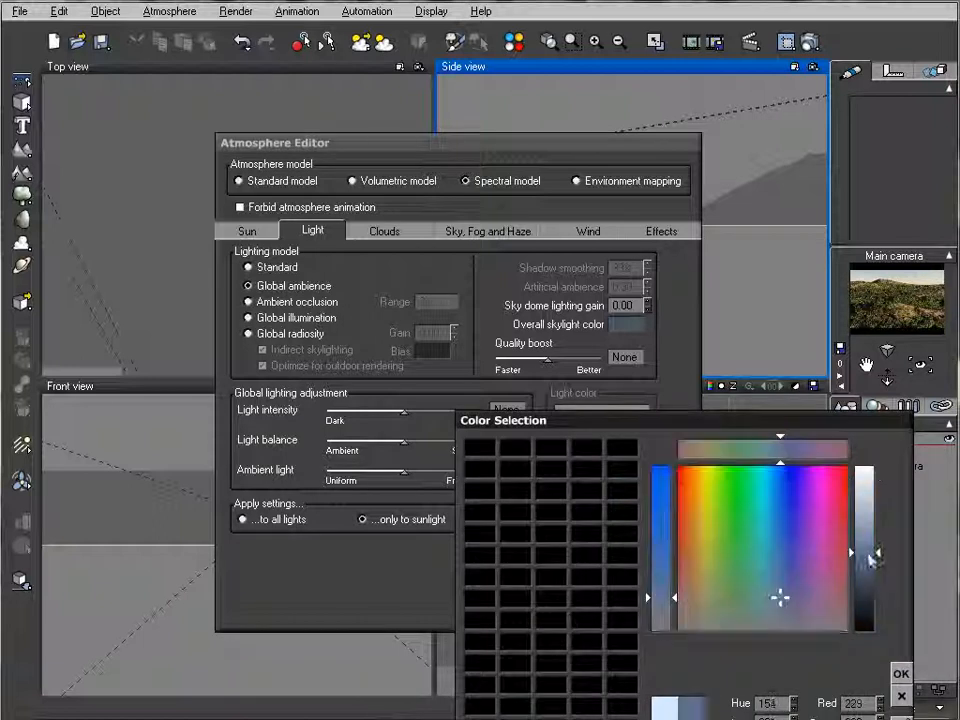
click(900, 673)
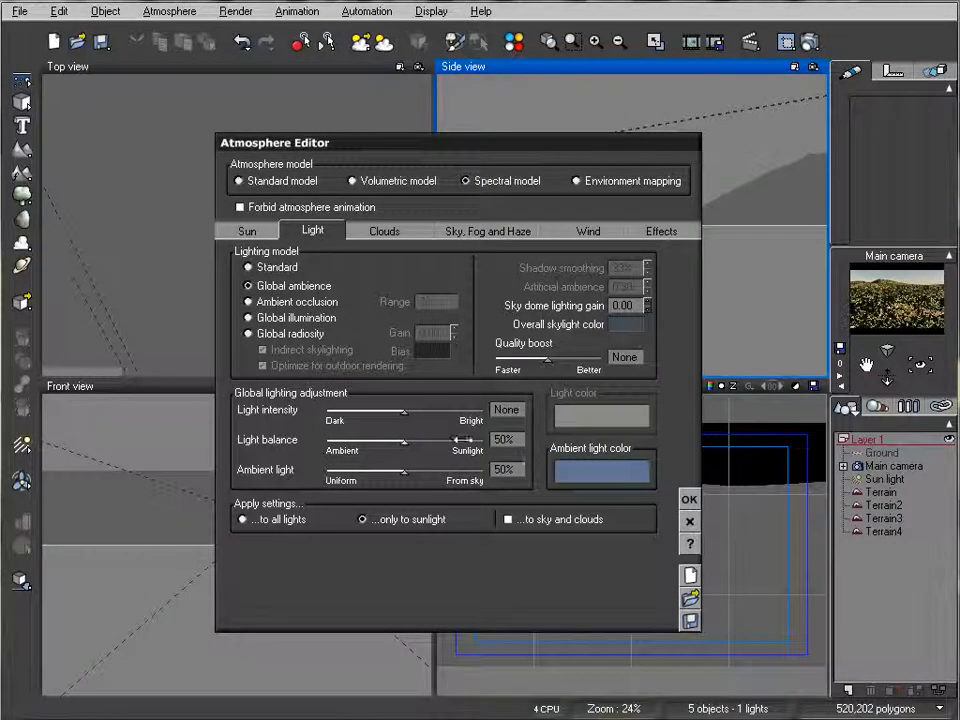
Step: Set the light balance to 79% towards sunlight and switch the lighting model to Ambient occlusion
drag(403, 441, 468, 440)
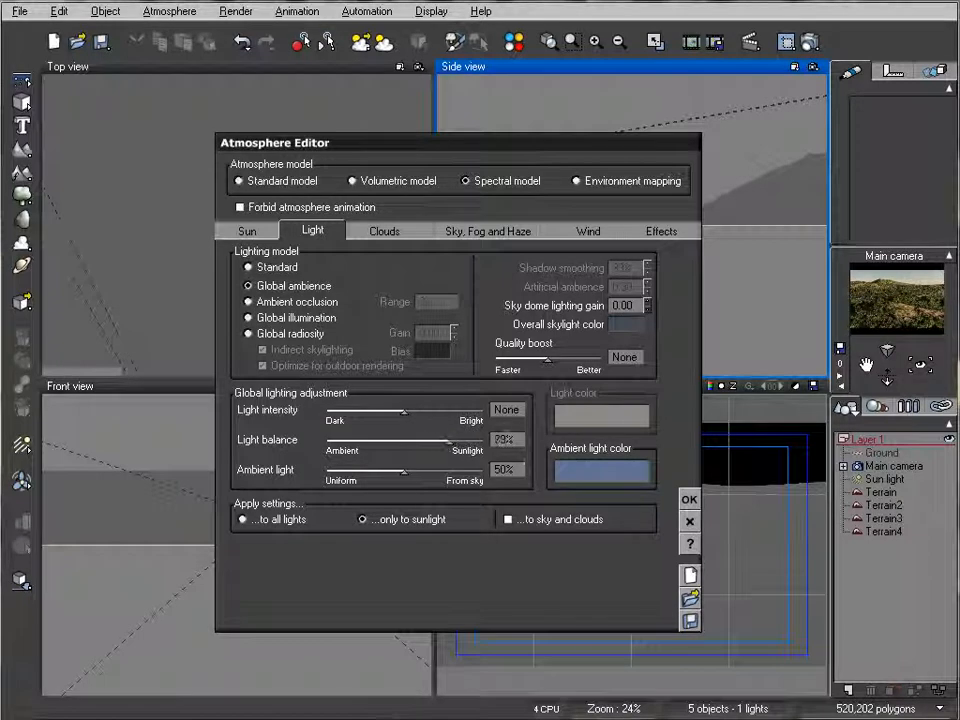
click(277, 303)
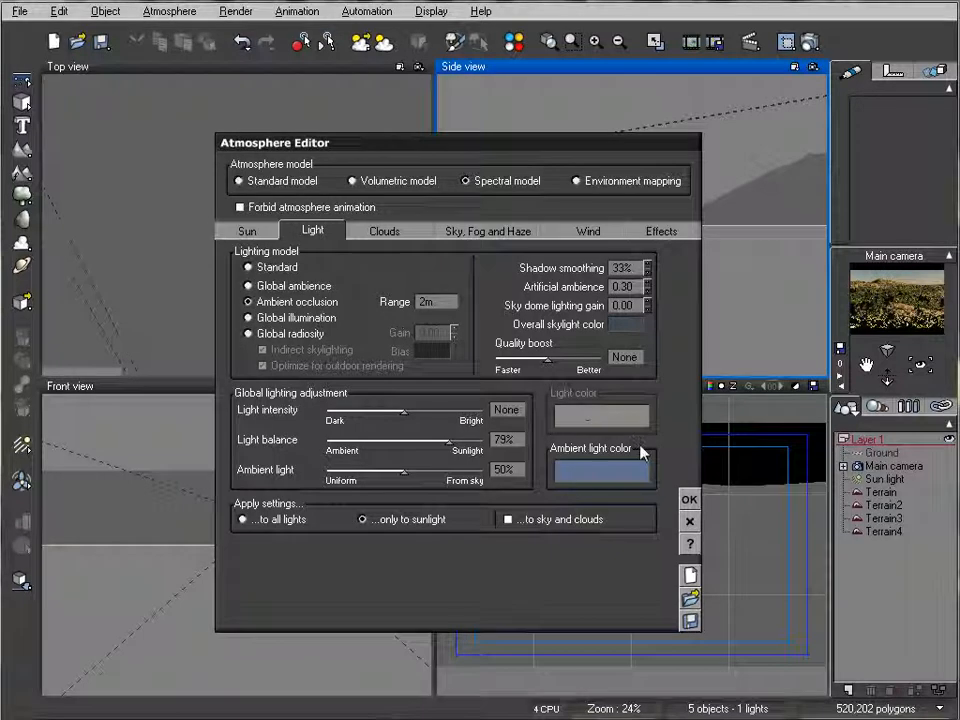
Step: Add a Dark Cumulus cloud layer to the atmosphere
click(403, 236)
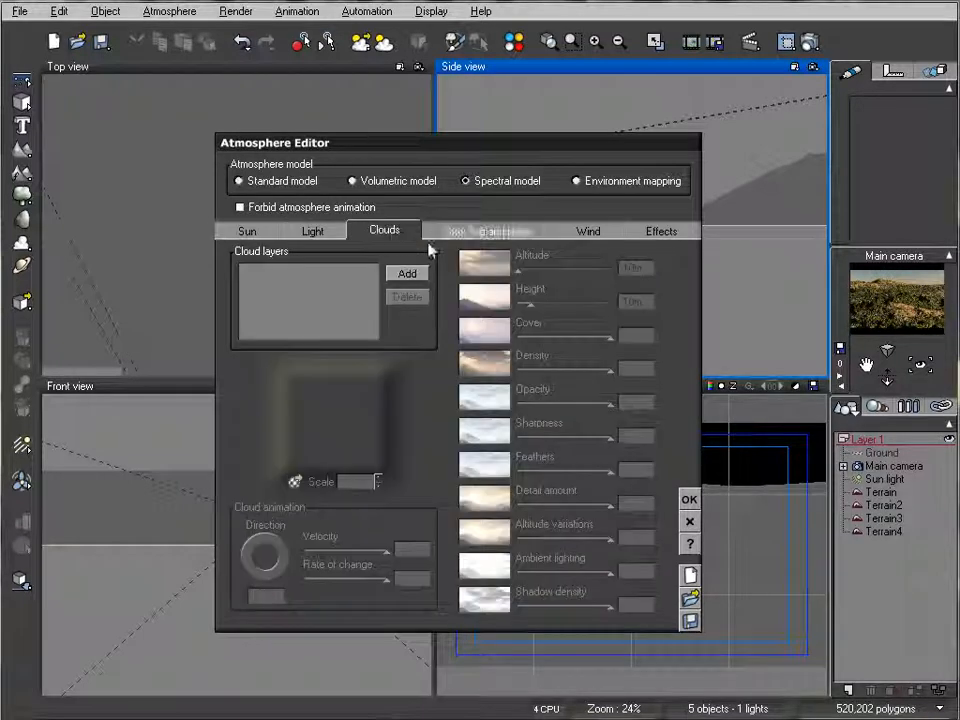
click(407, 273)
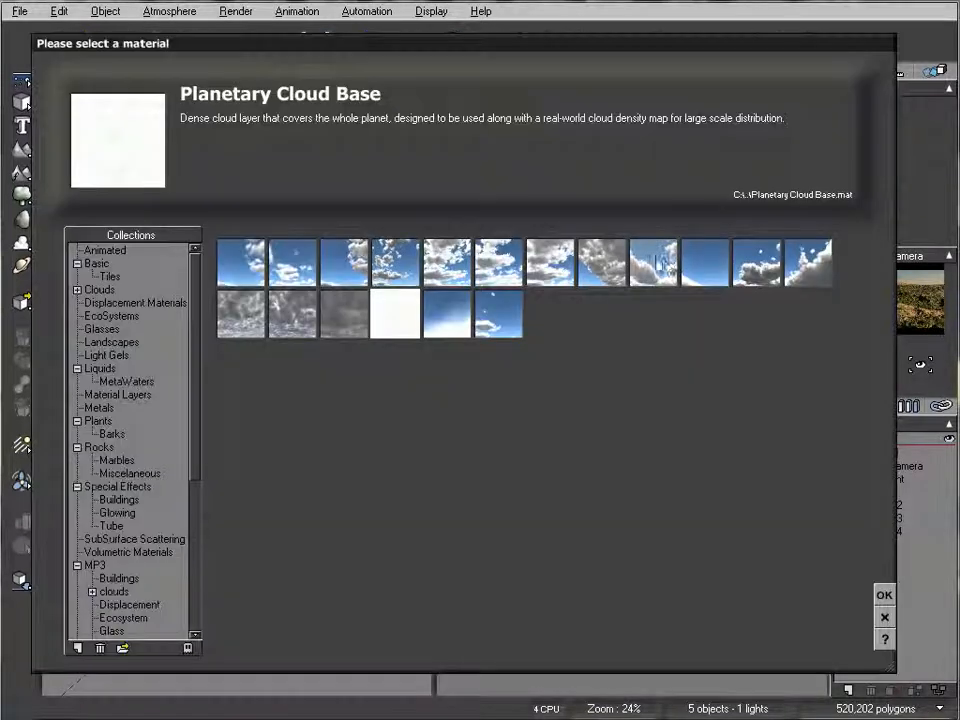
click(663, 263)
click(884, 596)
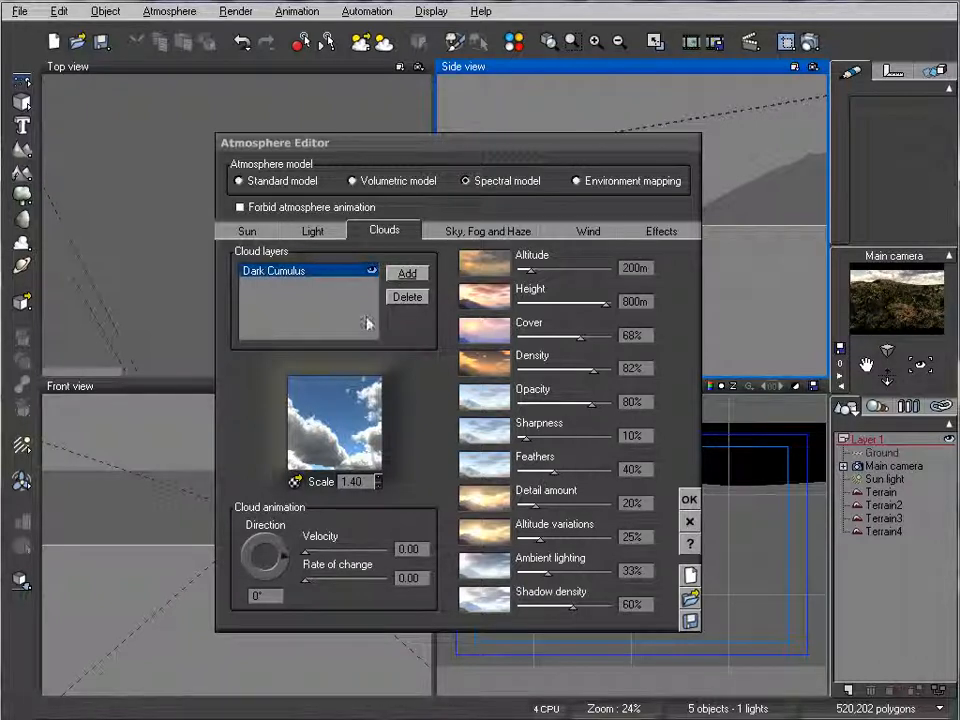
Step: Try a Thick Strato-Cumulus cloud layer at altitude 0 with its height lowered to 5.64 m, and delete that layer
click(406, 273)
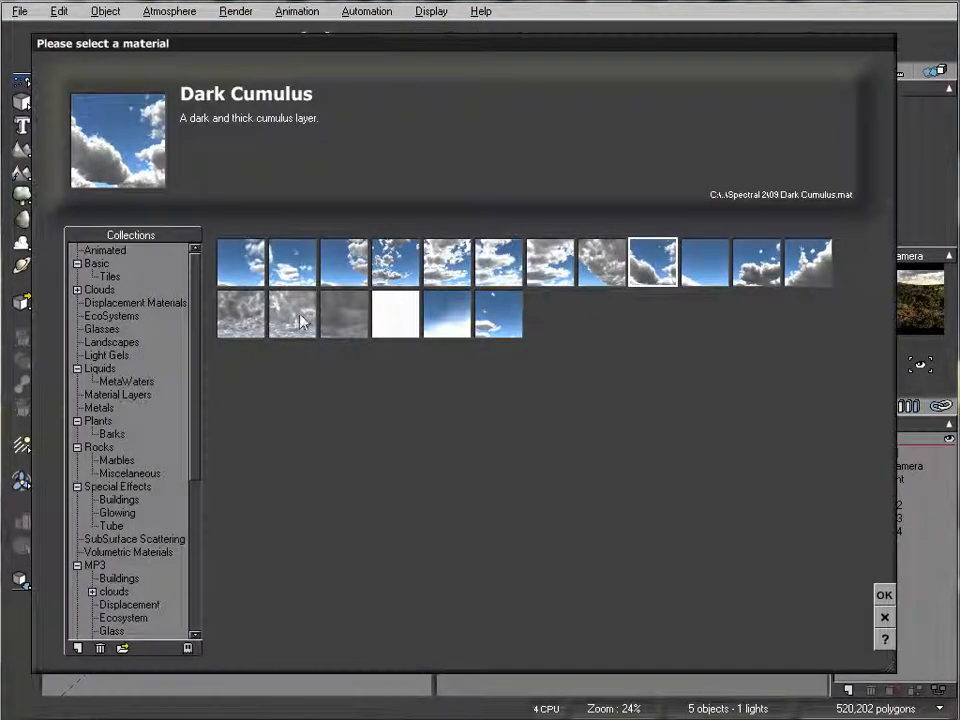
click(241, 313)
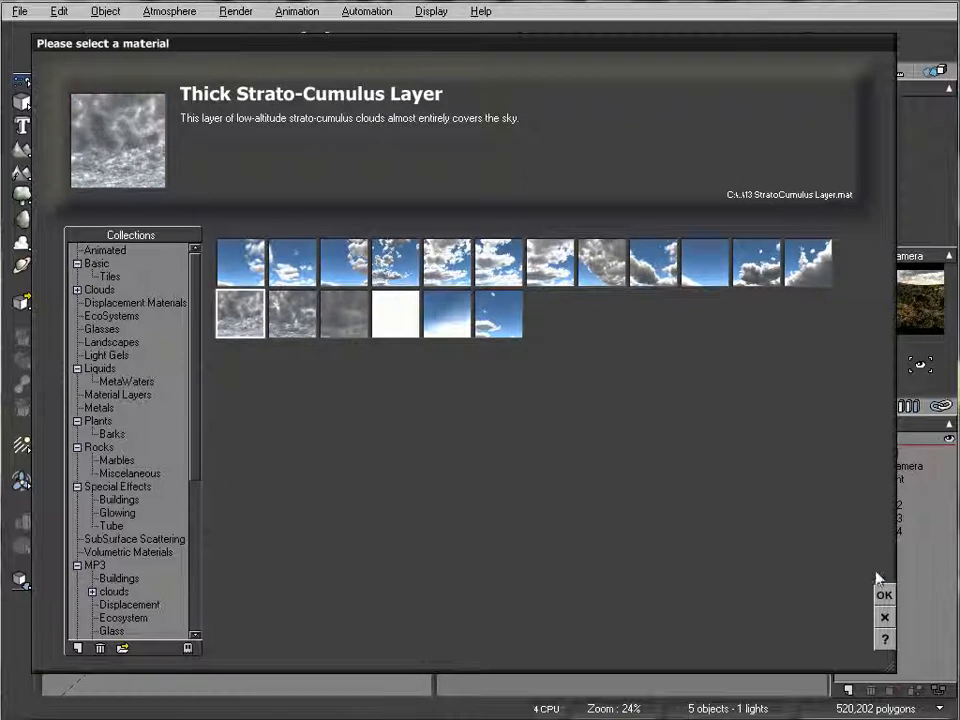
click(884, 595)
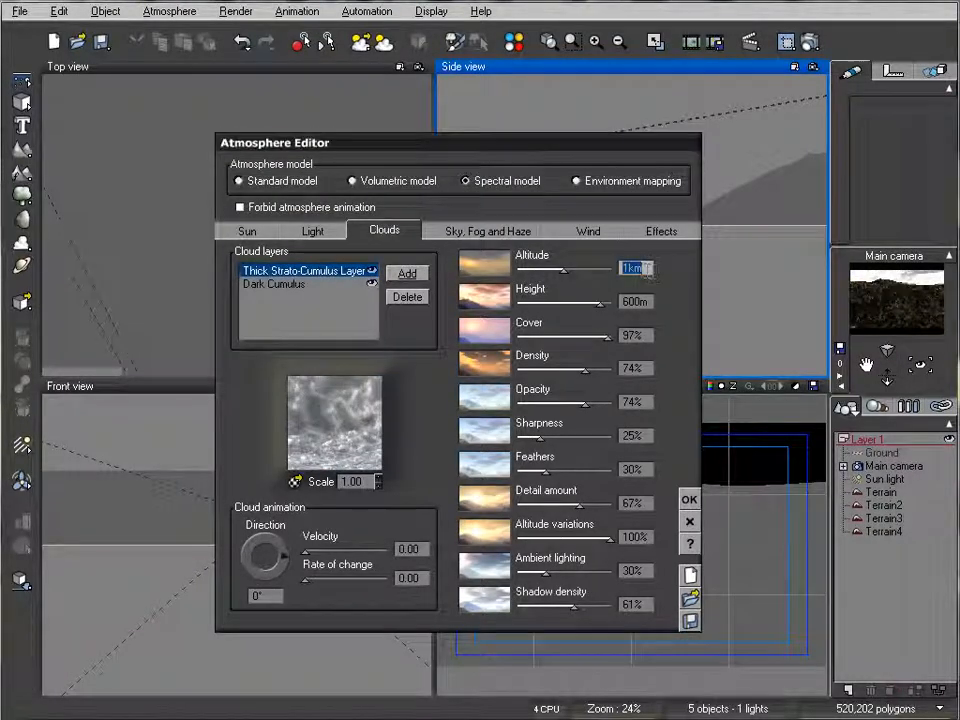
text(0)
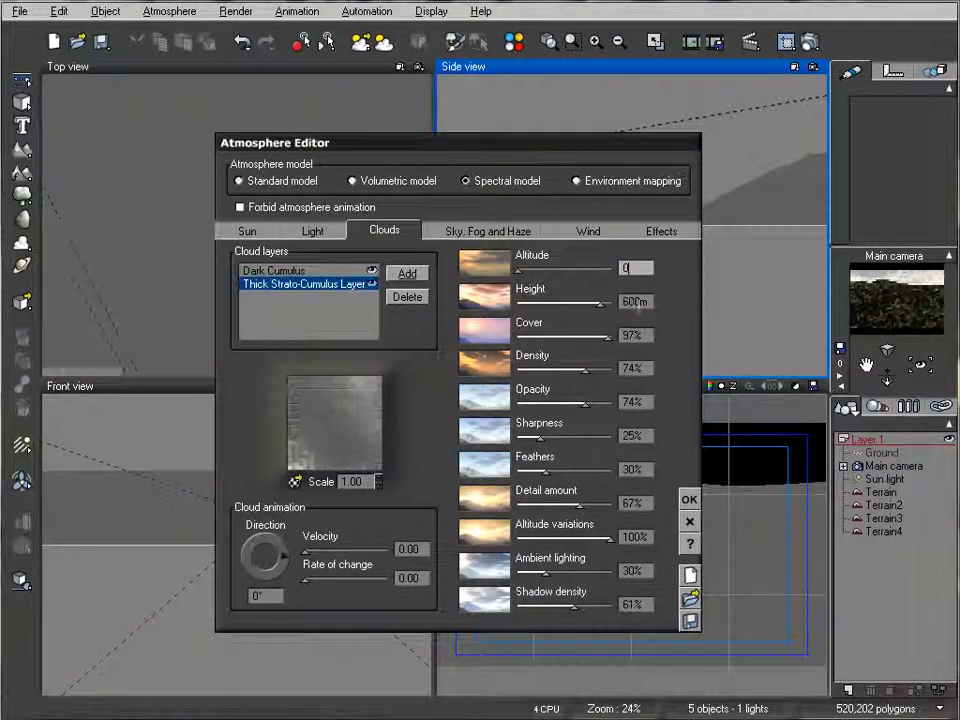
drag(590, 303, 526, 302)
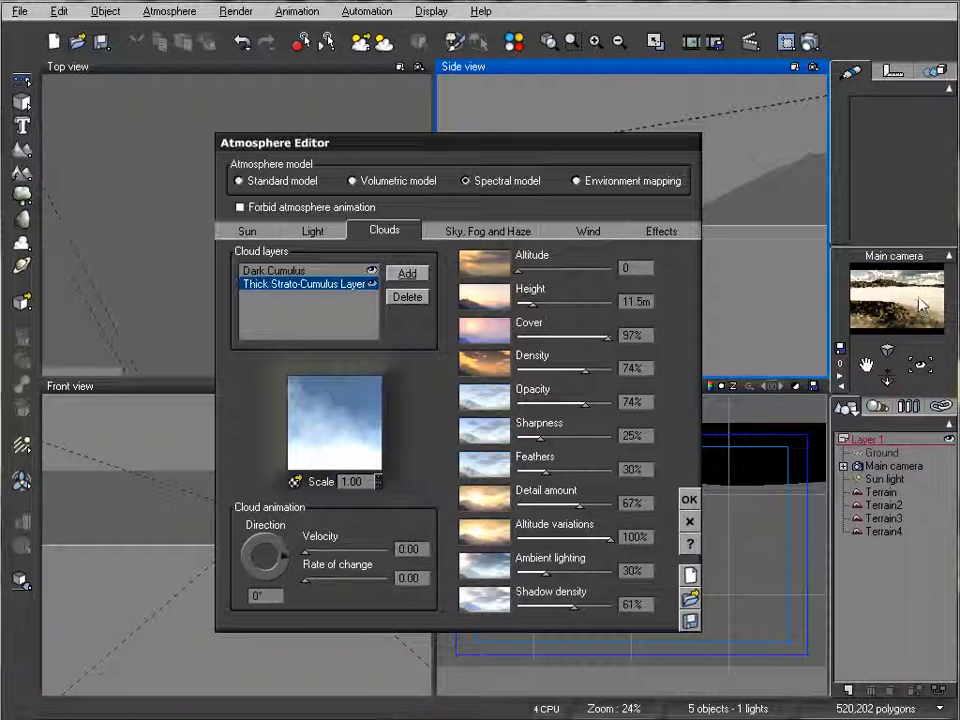
drag(538, 304, 541, 303)
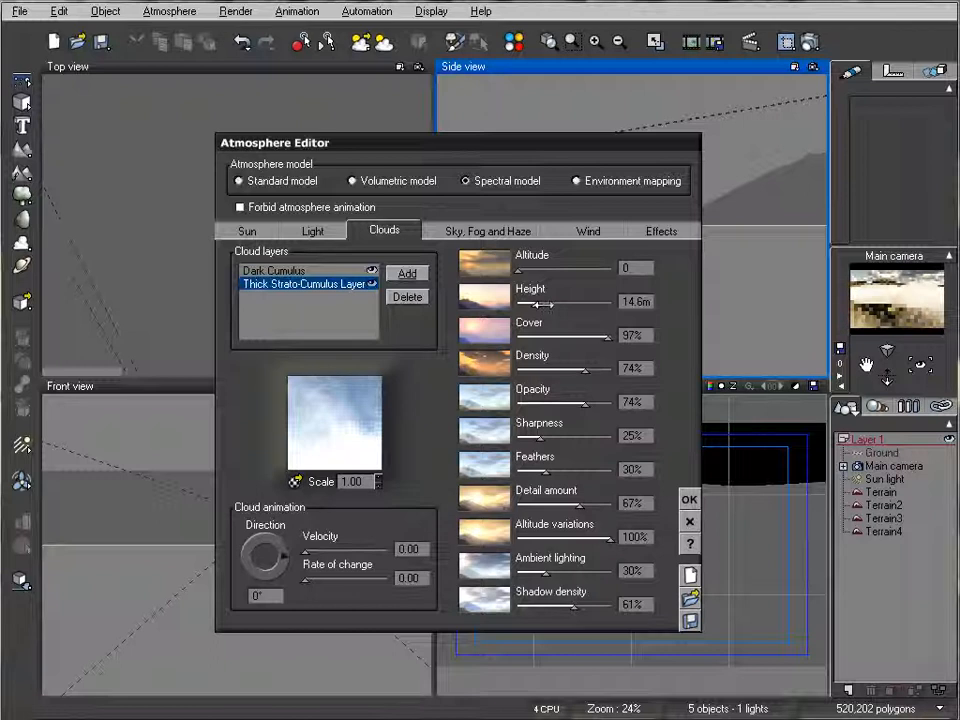
drag(541, 304, 522, 303)
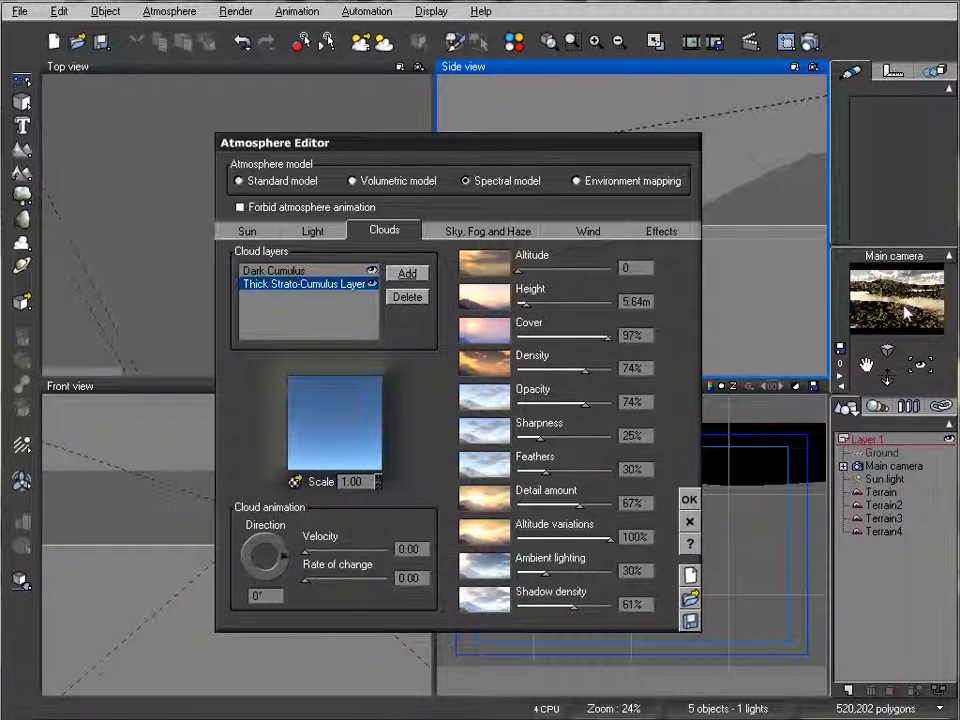
click(414, 297)
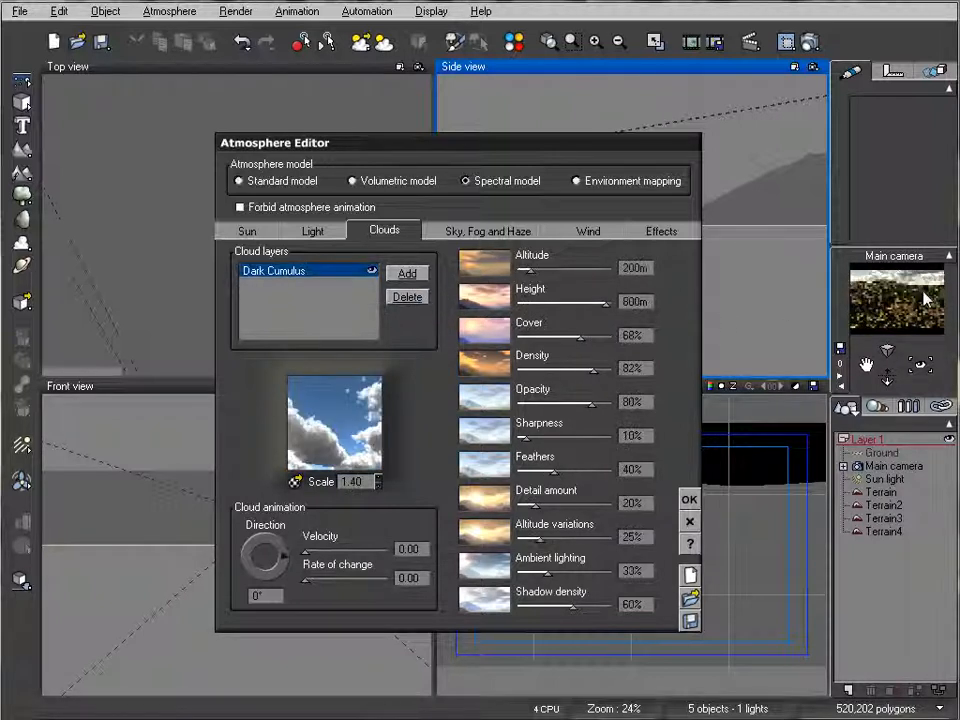
Step: Set the atmosphere's aerial perspective to 10.00 and its quality boost to 0.09 in the sky, fog and haze settings
click(440, 232)
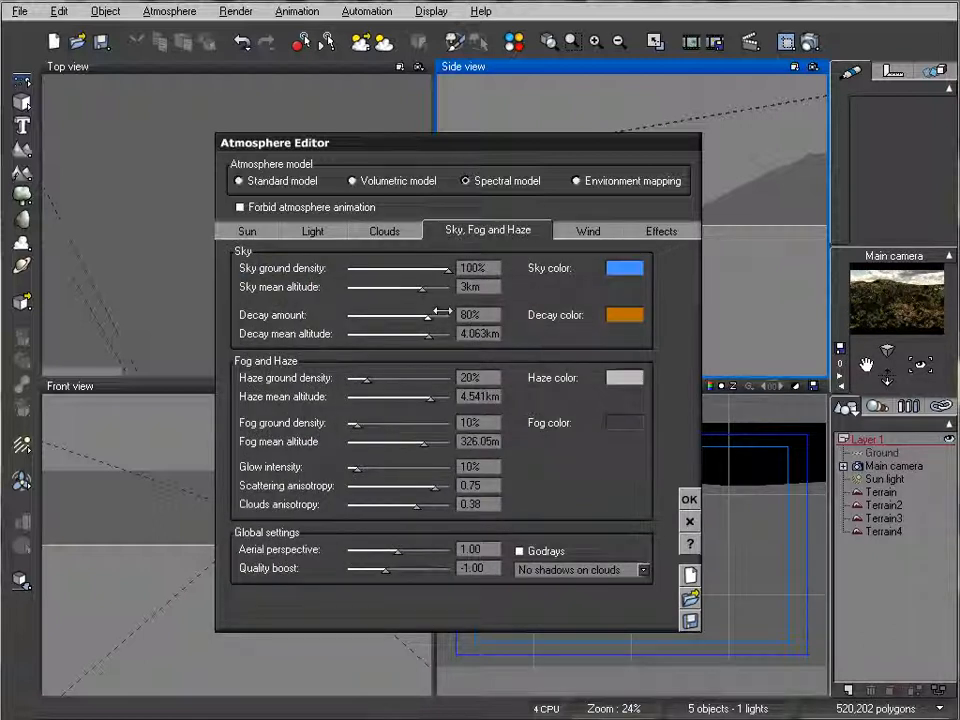
drag(399, 552, 467, 550)
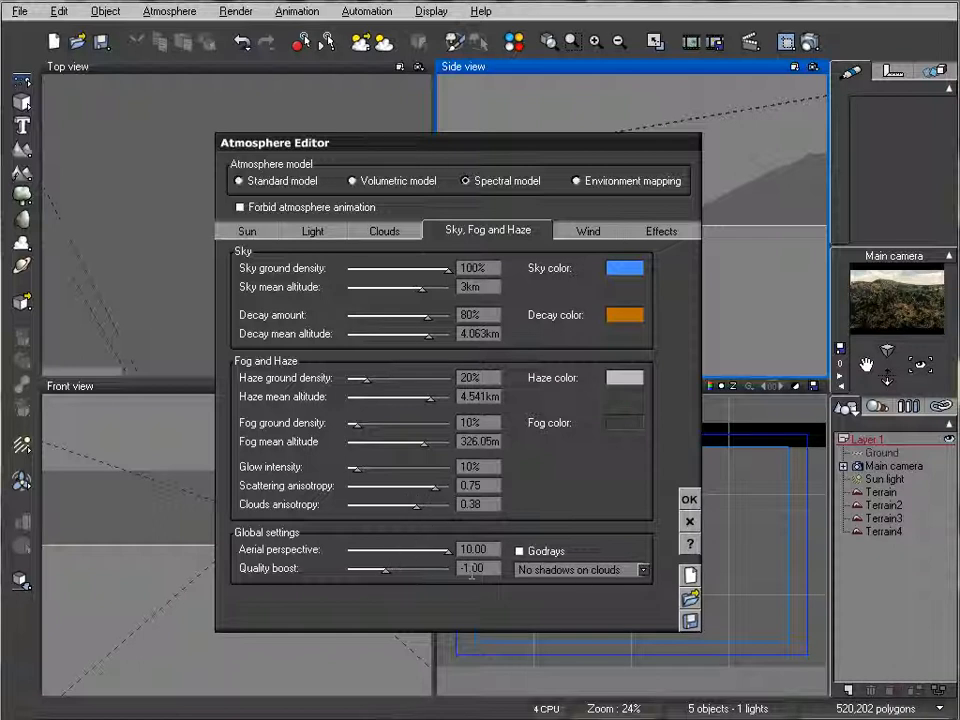
drag(384, 574, 392, 574)
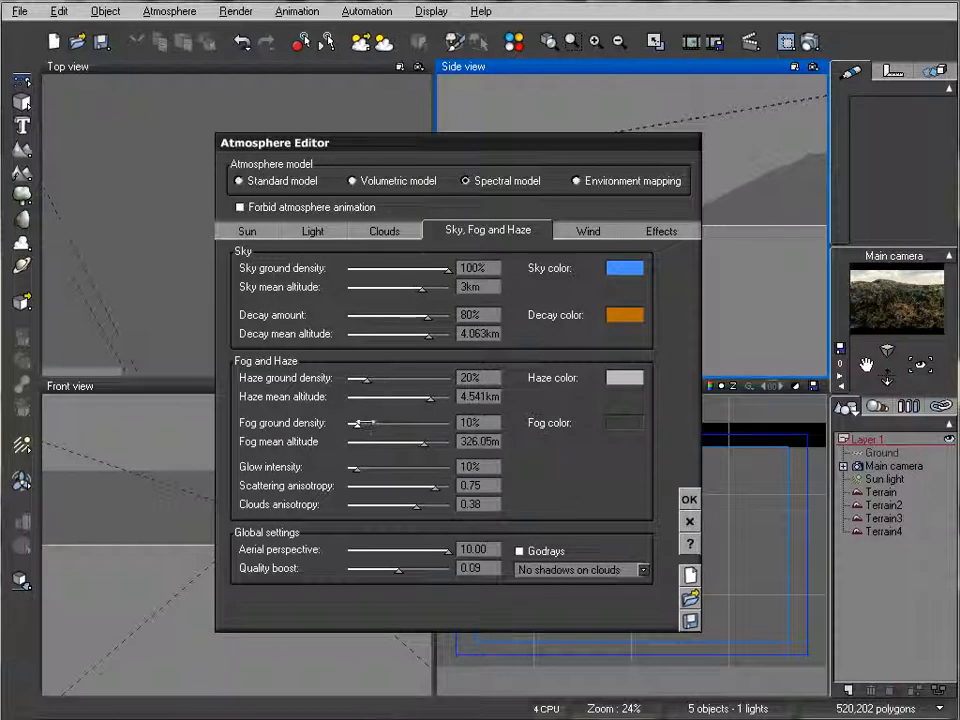
Step: Set fog to 80% ground density at 74.337 m mean altitude and haze to 45% at 1.115 km
mouse_move(426, 441)
mouse_down()
mouse_move(376, 439)
mouse_move(389, 426)
mouse_move(438, 425)
mouse_up()
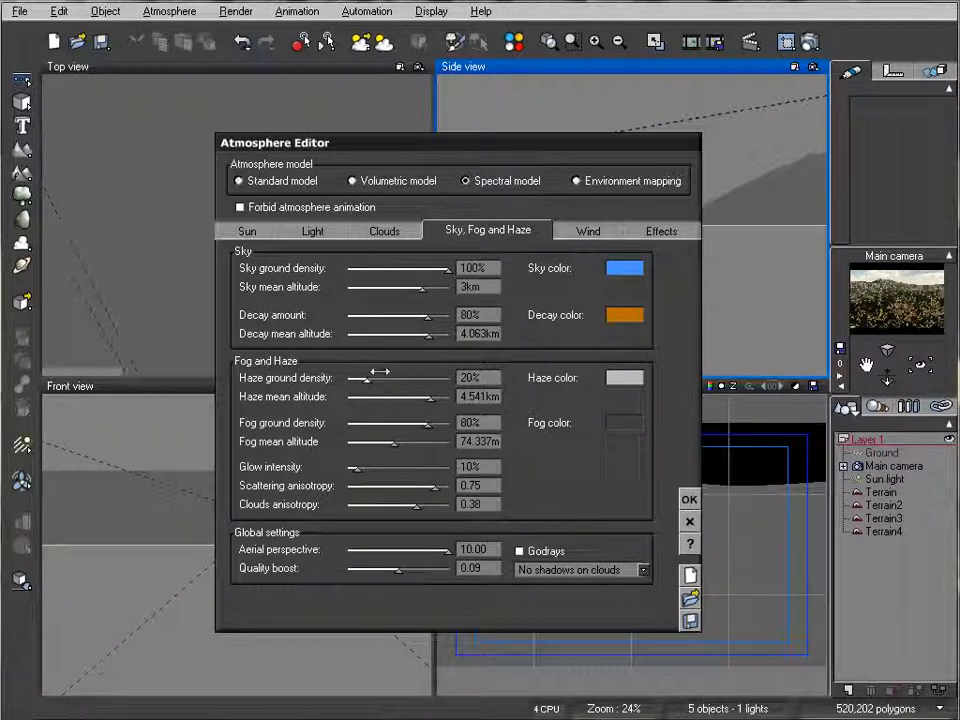
drag(434, 396, 391, 377)
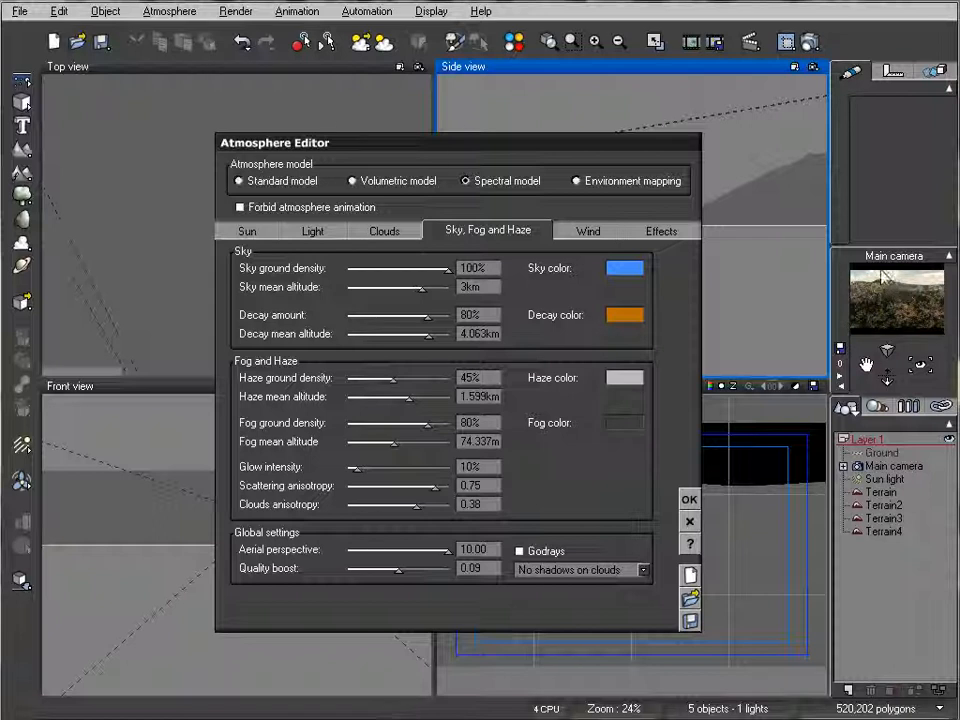
drag(410, 396, 402, 397)
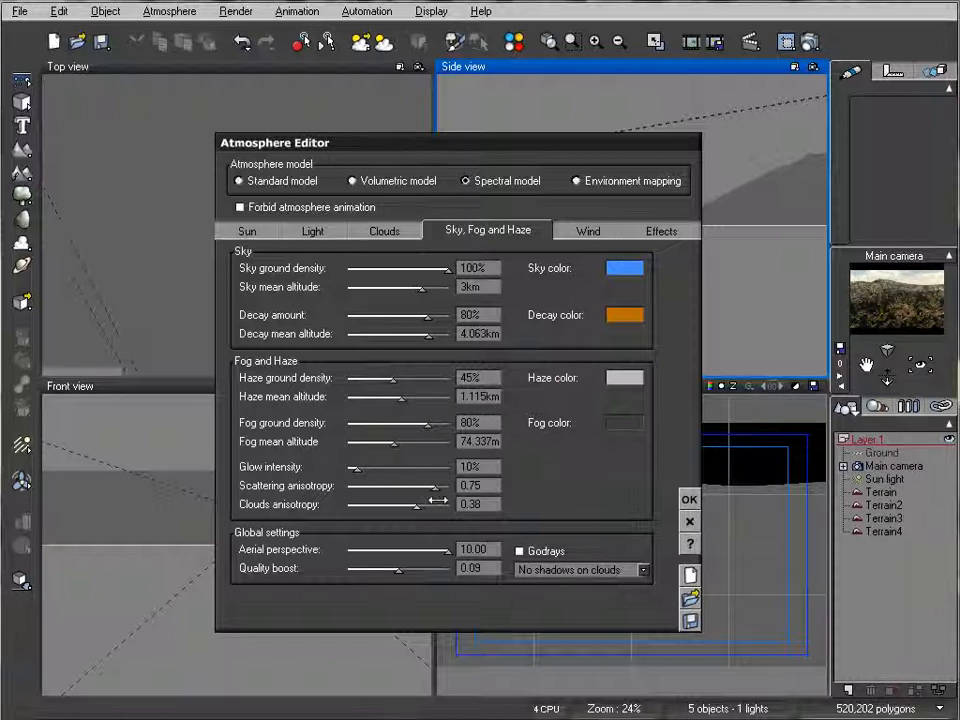
Step: Set the glow intensity to 12% and scattering anisotropy to 0.71, and accept the atmosphere changes
drag(372, 465, 377, 466)
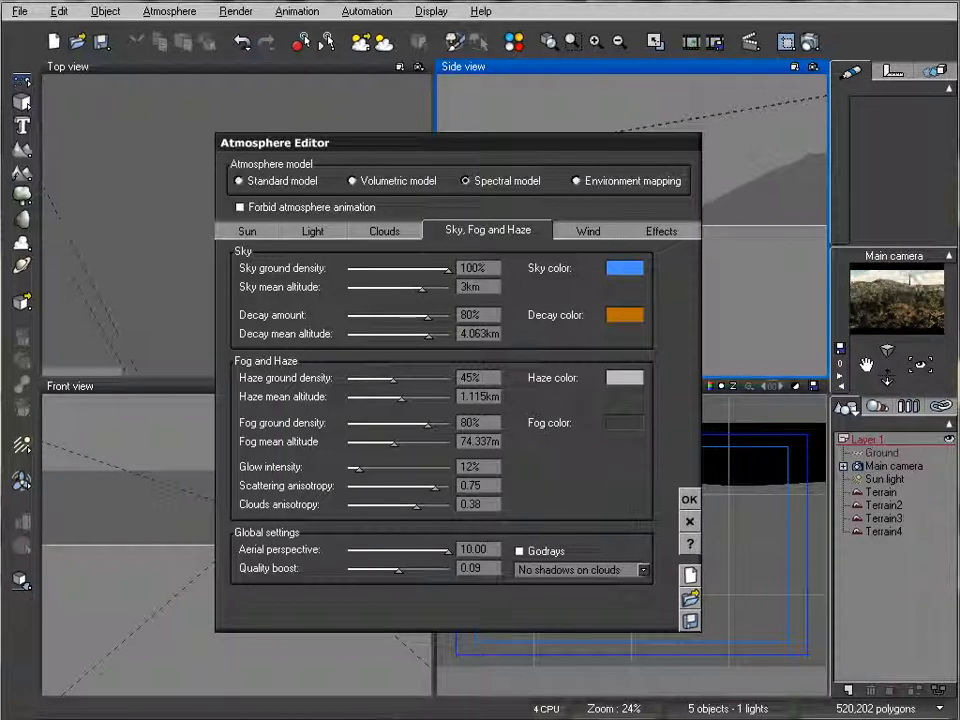
drag(437, 481, 433, 482)
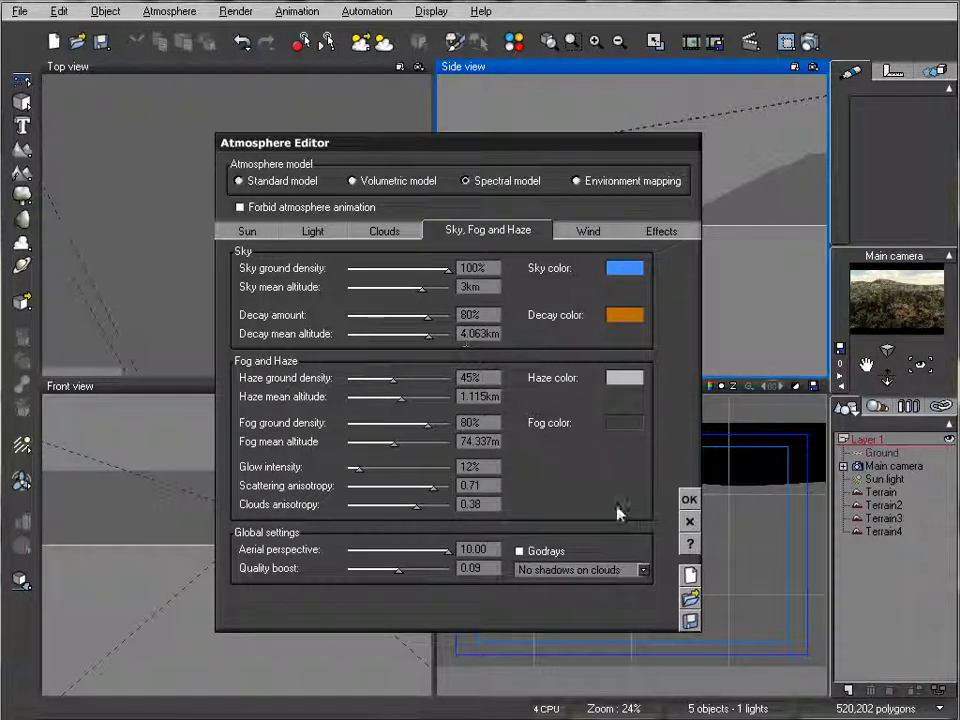
click(691, 500)
Step: Render the scene with the Final quality preset and reposition the render window to inspect the image
click(814, 42)
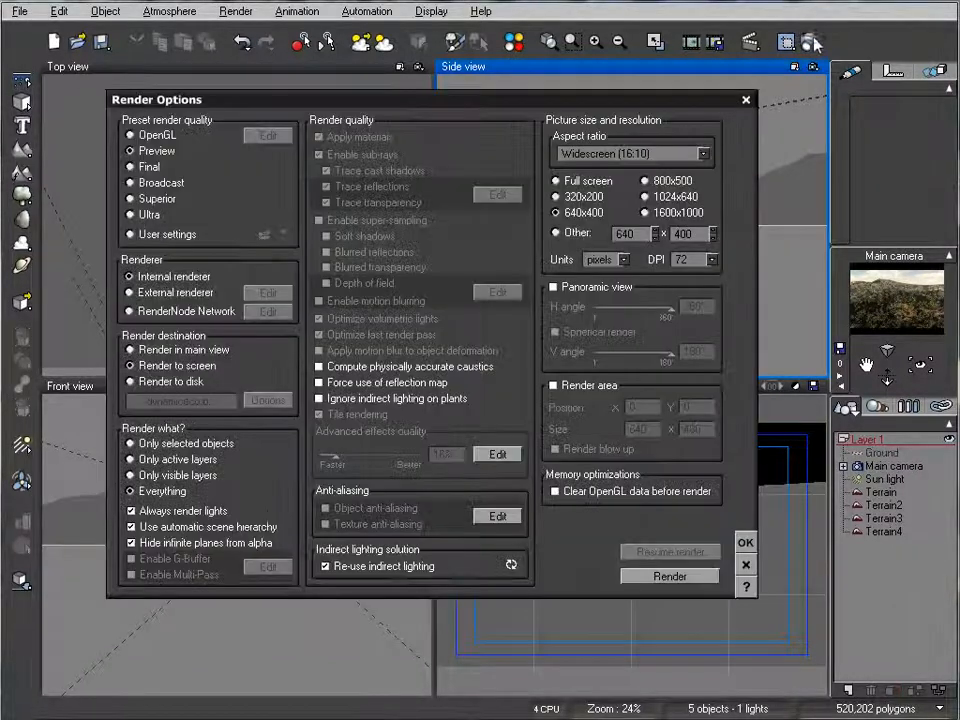
click(130, 167)
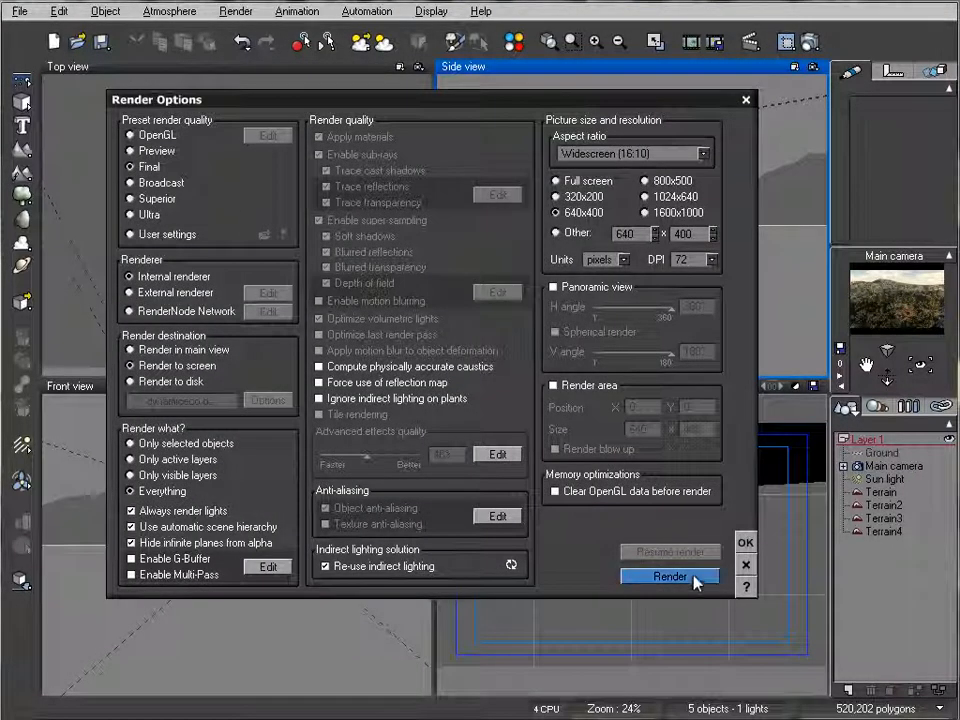
click(692, 577)
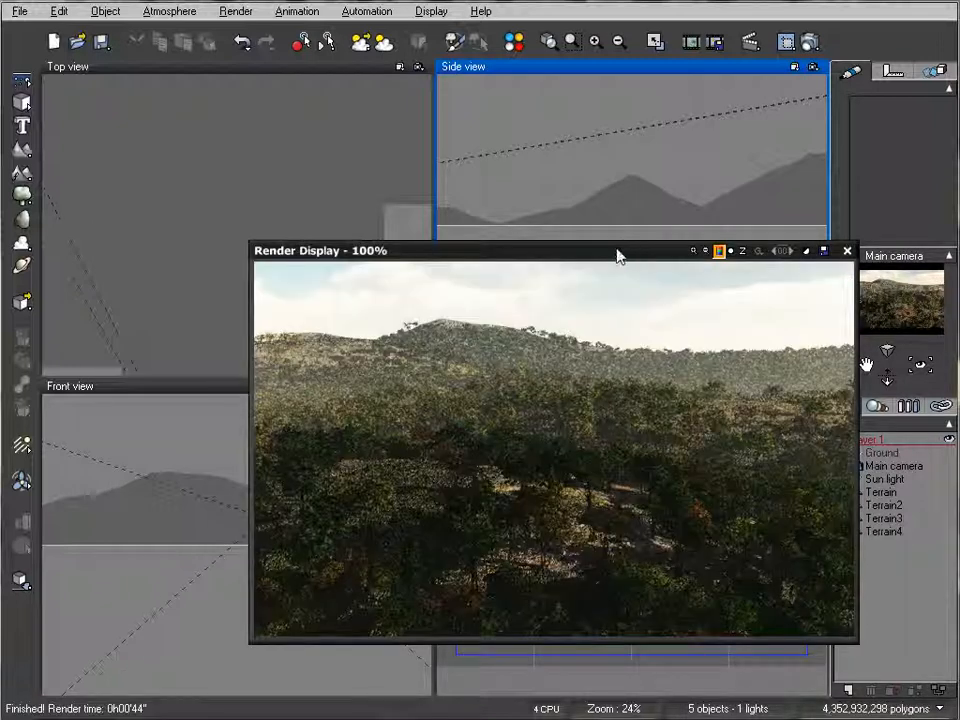
drag(617, 251, 550, 192)
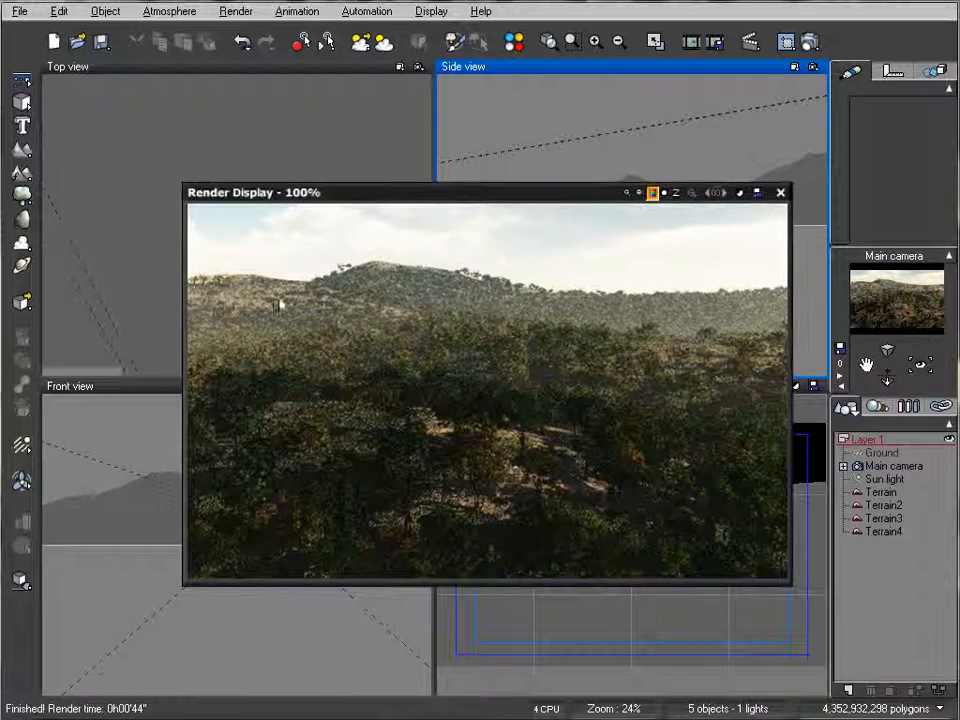